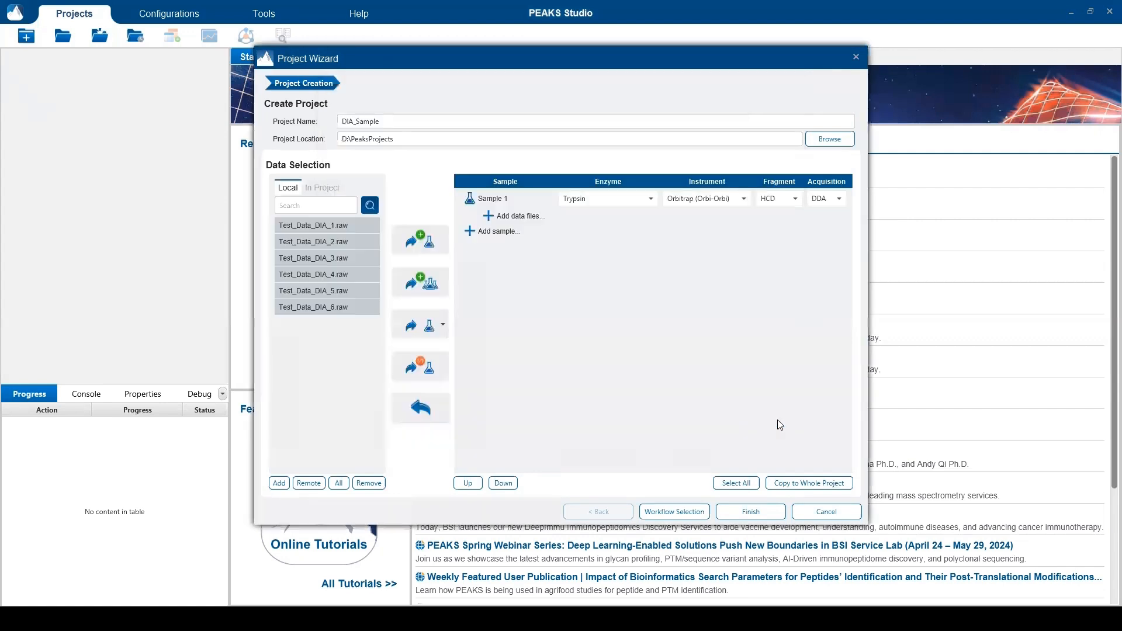
# - Set the acquisition mode to DIA and add the six selected raw files to the project as individual samples
pyautogui.click(837, 198)
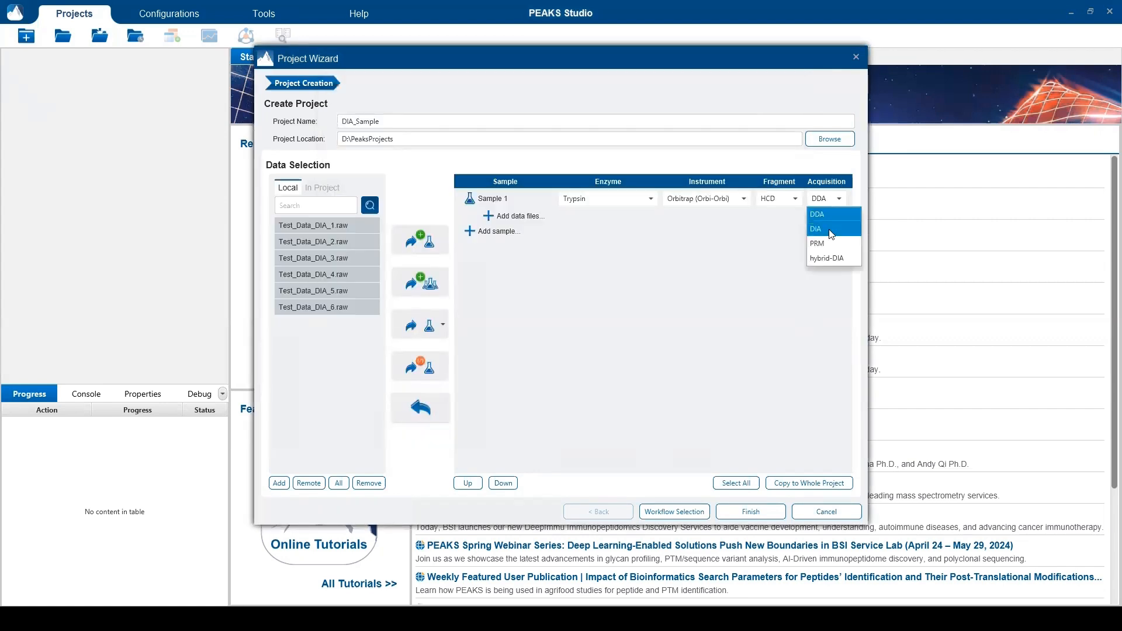
pyautogui.click(831, 229)
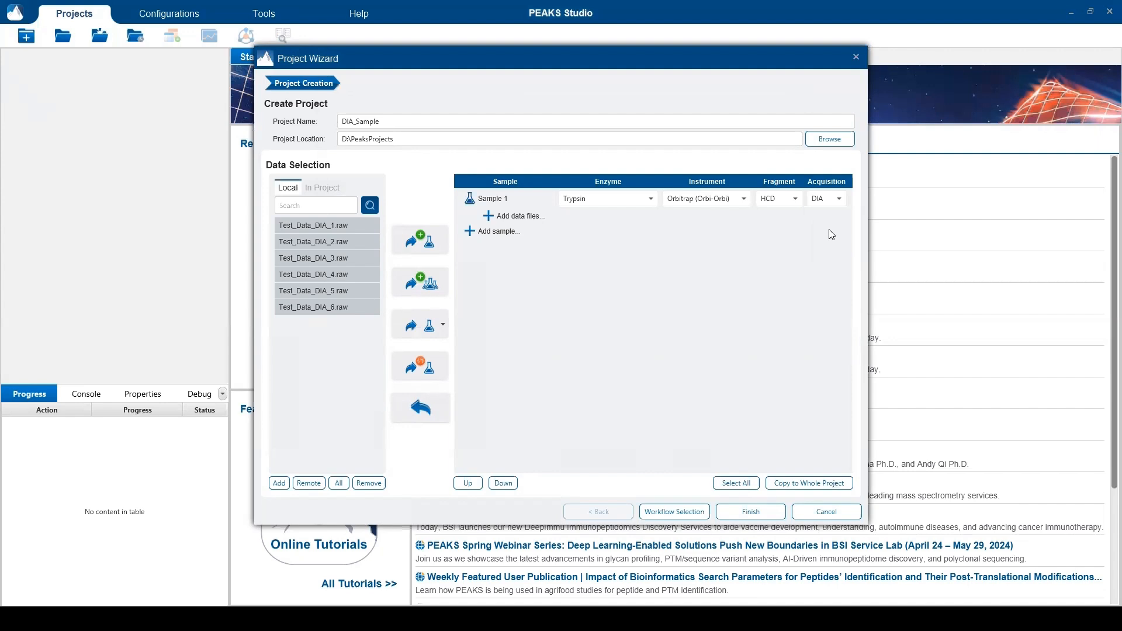
pyautogui.click(424, 286)
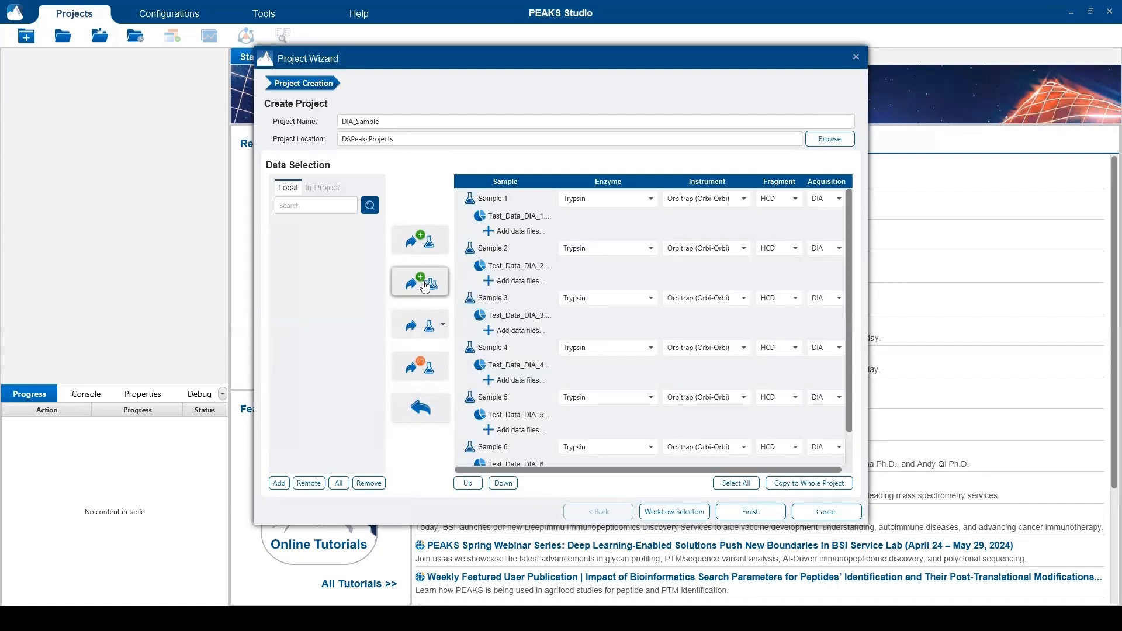
# - Set Sample 1's fragmentation to CID and copy its settings to the whole project
pyautogui.click(779, 204)
pyautogui.click(776, 214)
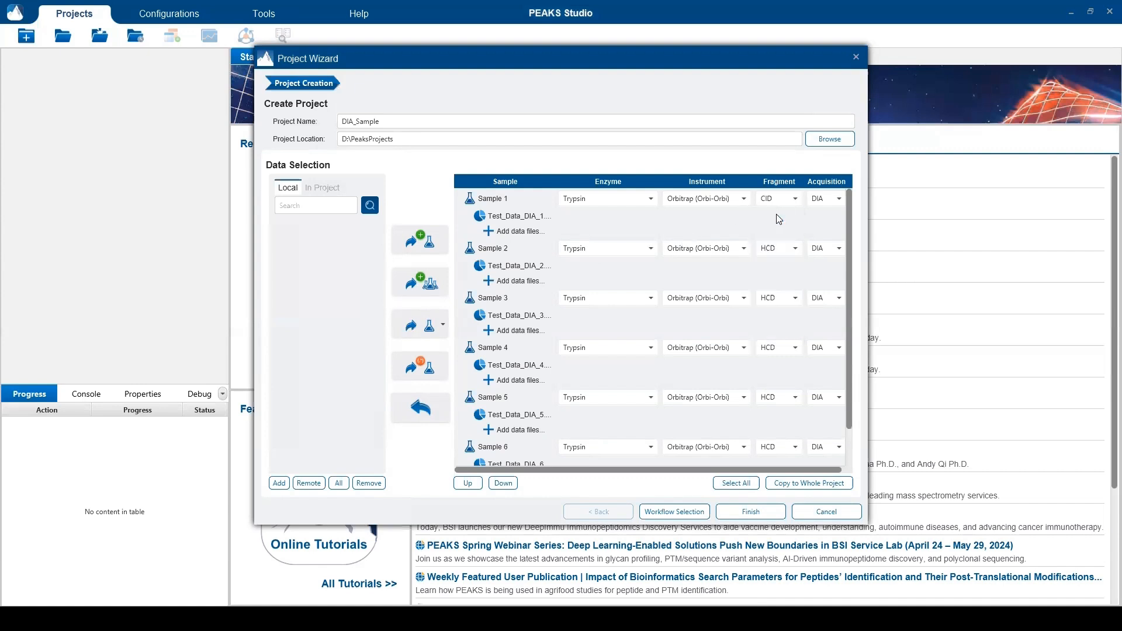
pyautogui.click(495, 199)
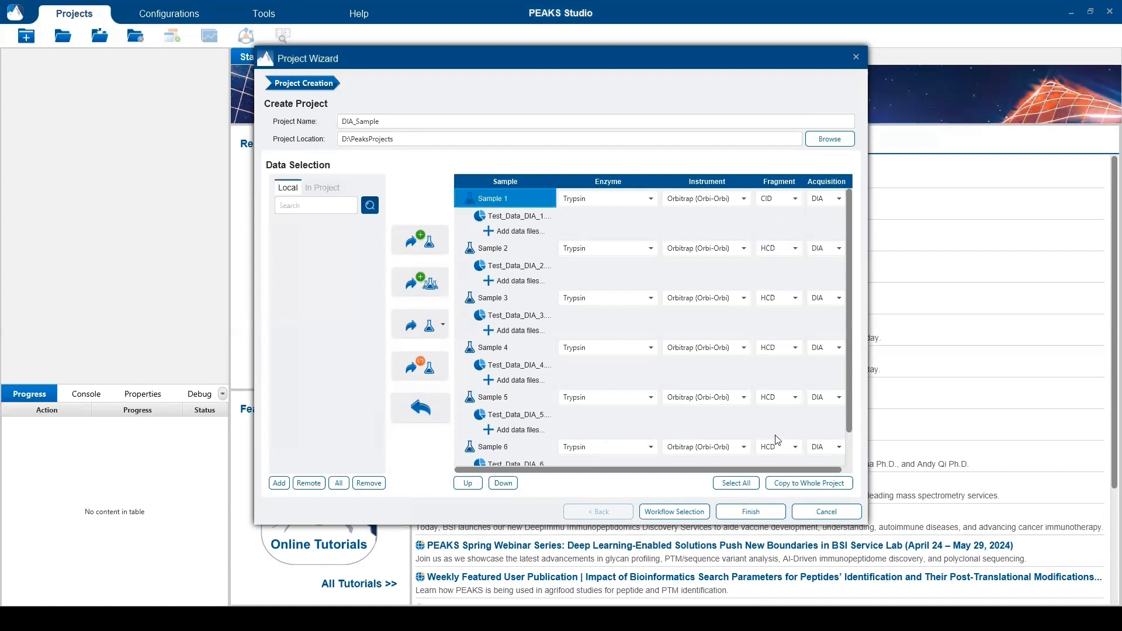
pyautogui.click(791, 485)
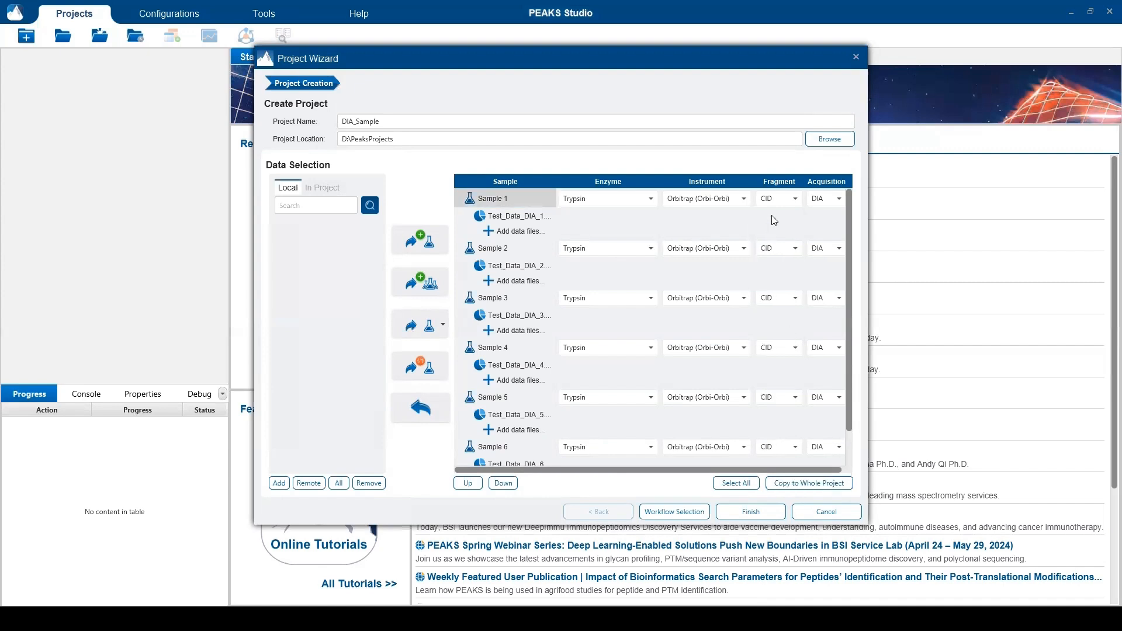
# - Restore HCD fragmentation on Sample 1, apply it to the whole project, and finish creating the project
pyautogui.click(786, 200)
pyautogui.click(777, 231)
pyautogui.click(793, 483)
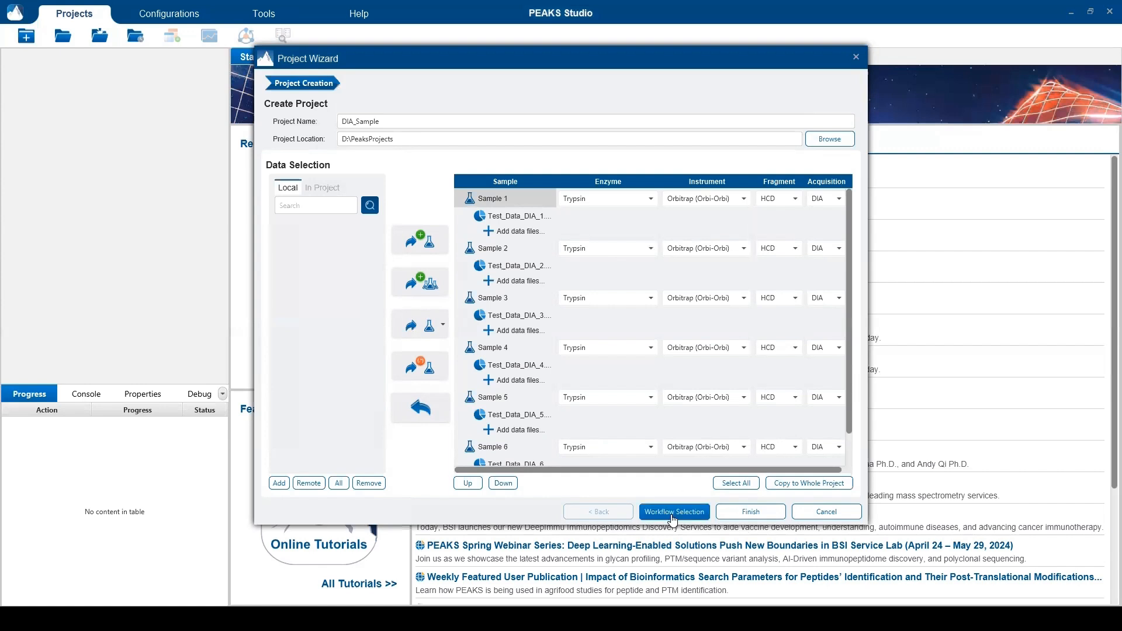
pyautogui.click(734, 513)
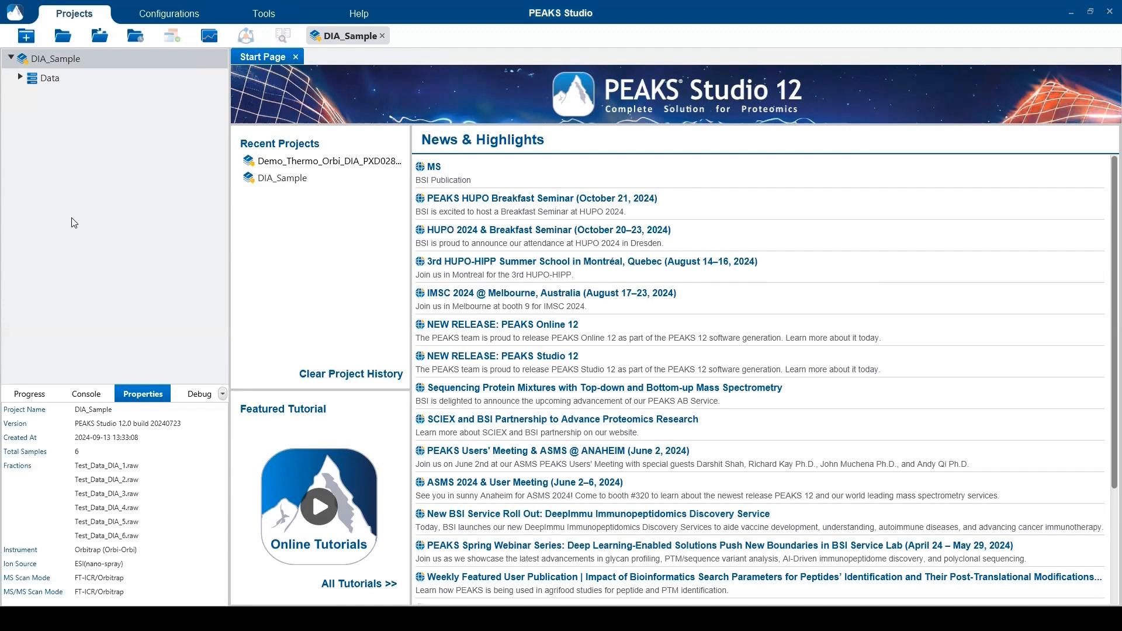
# - Start an analysis of project samples 1 to 6 and proceed with the Identification workflow to the spectral library settings
pyautogui.click(210, 37)
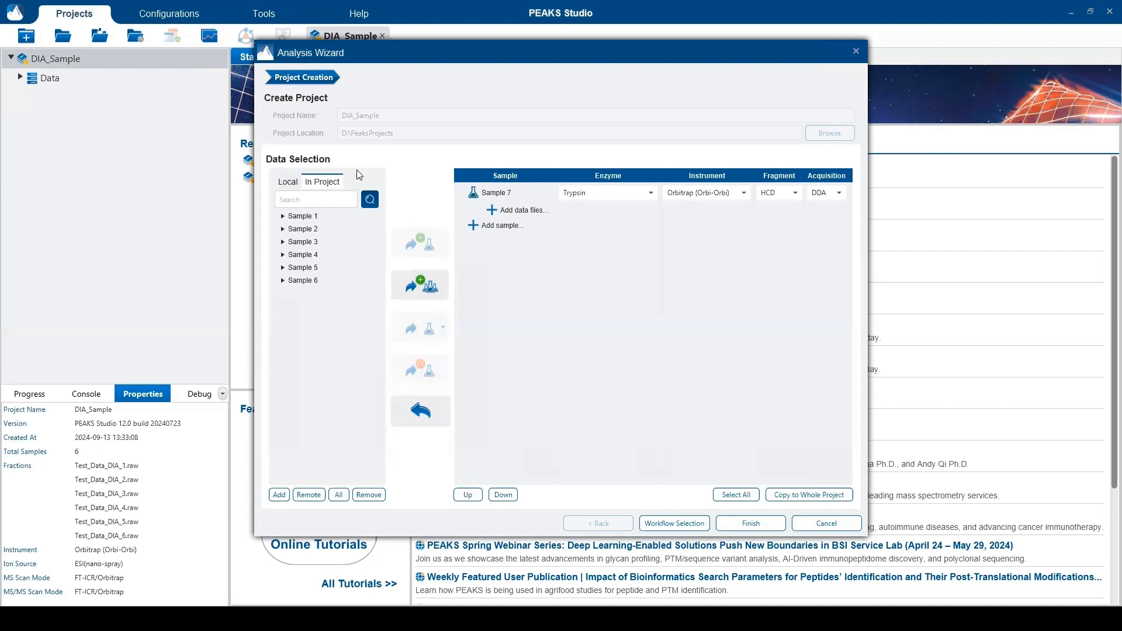
pyautogui.click(316, 218)
pyautogui.keyDown('shift'); pyautogui.click(318, 281); pyautogui.keyUp('shift')
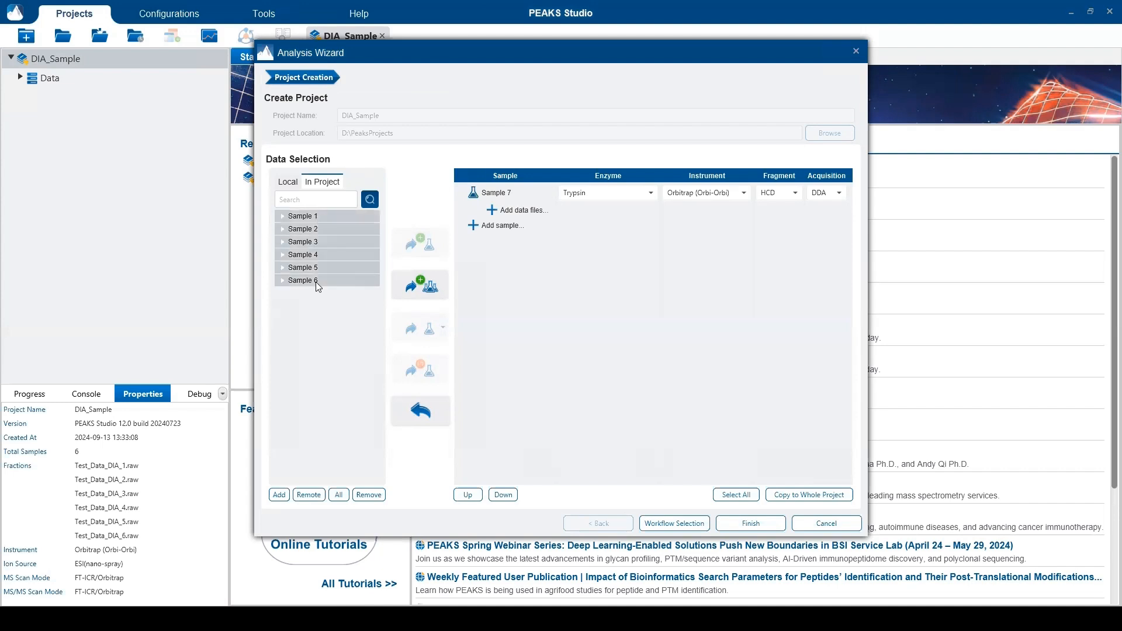
pyautogui.click(417, 286)
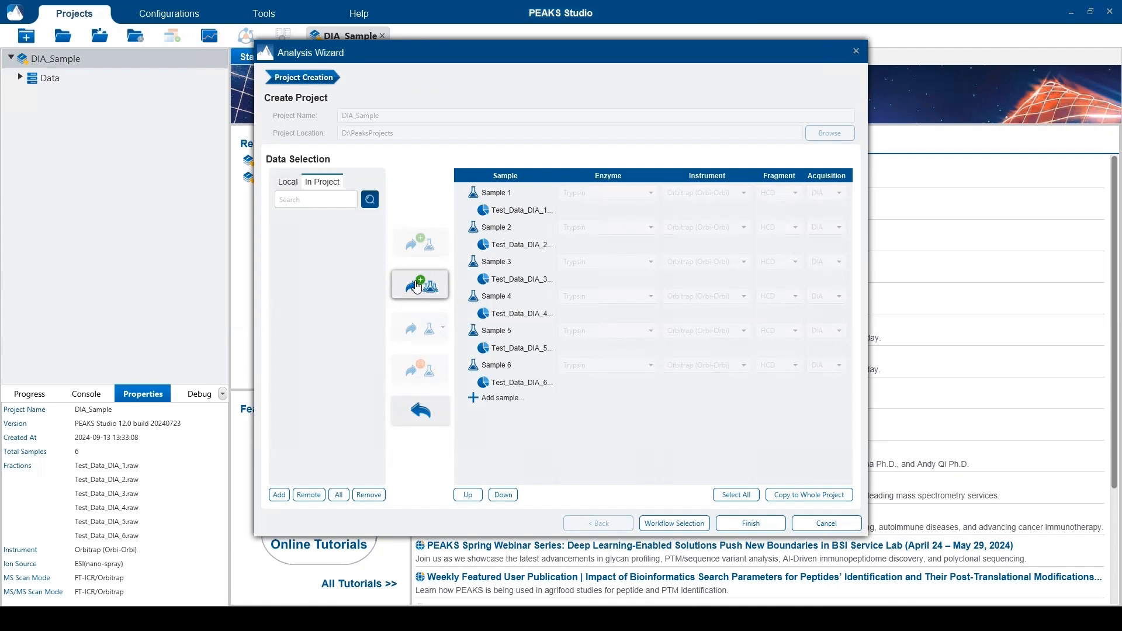
pyautogui.click(680, 524)
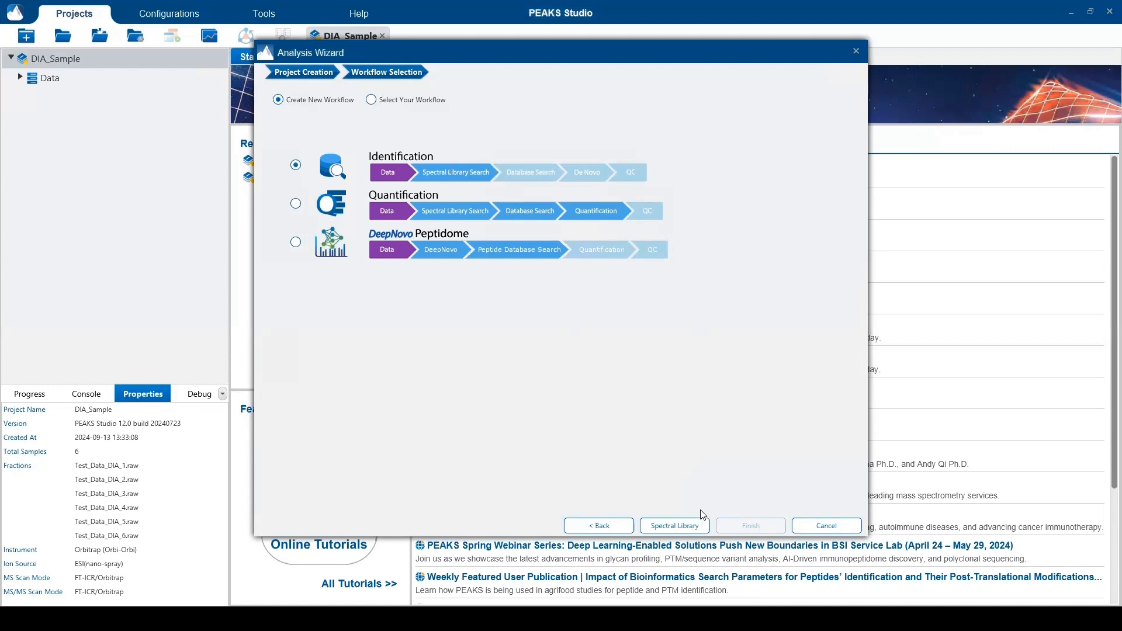
pyautogui.click(696, 525)
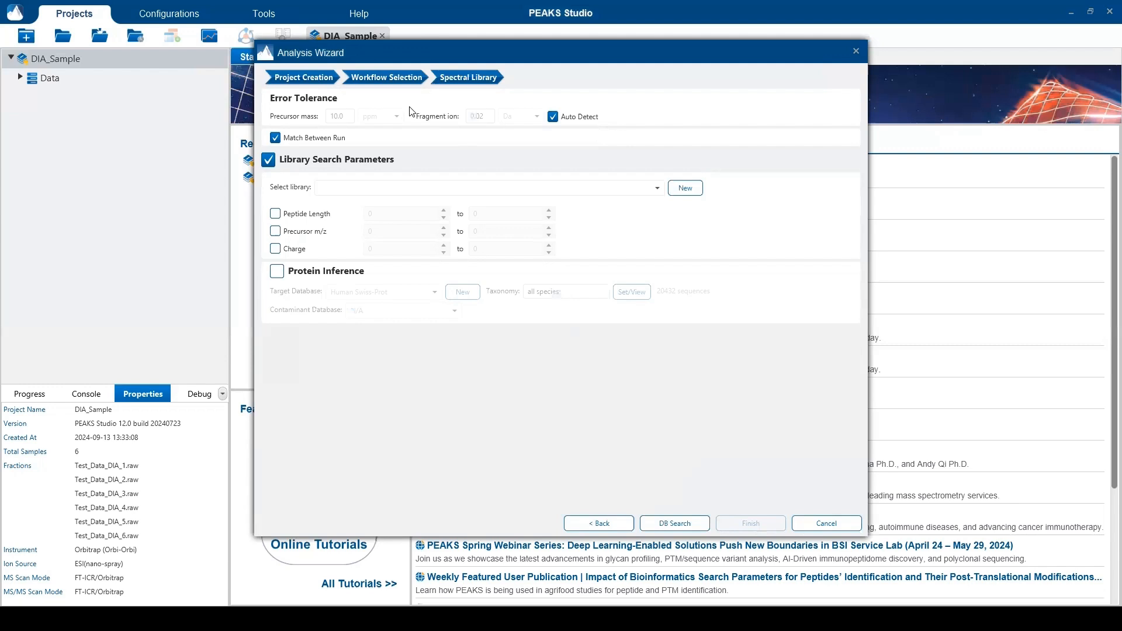
pyautogui.click(553, 116)
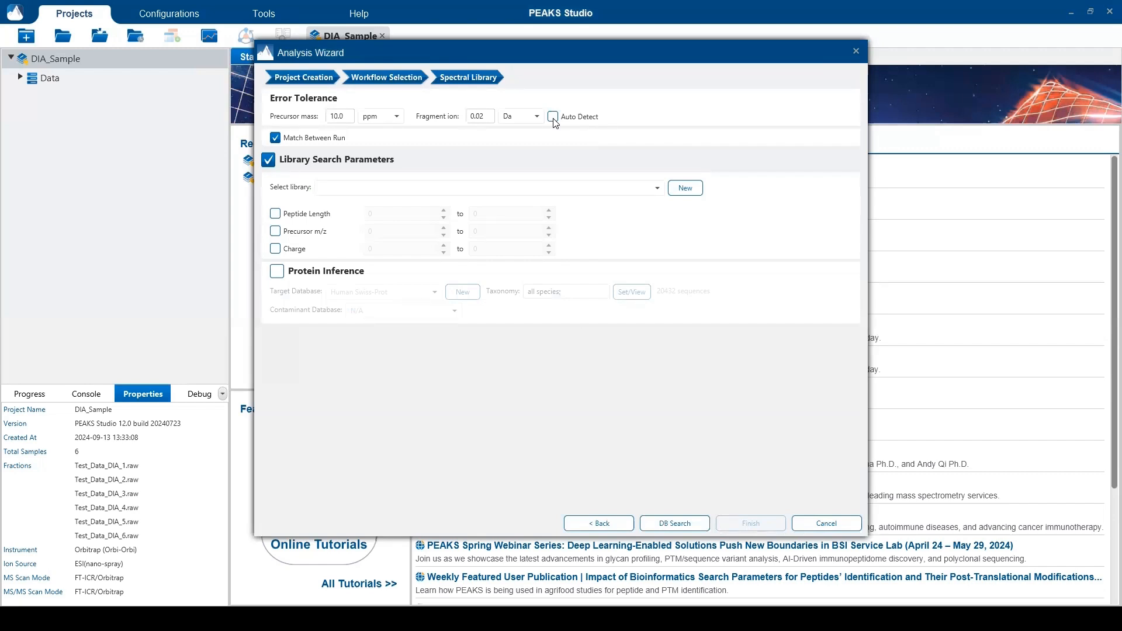
pyautogui.click(553, 117)
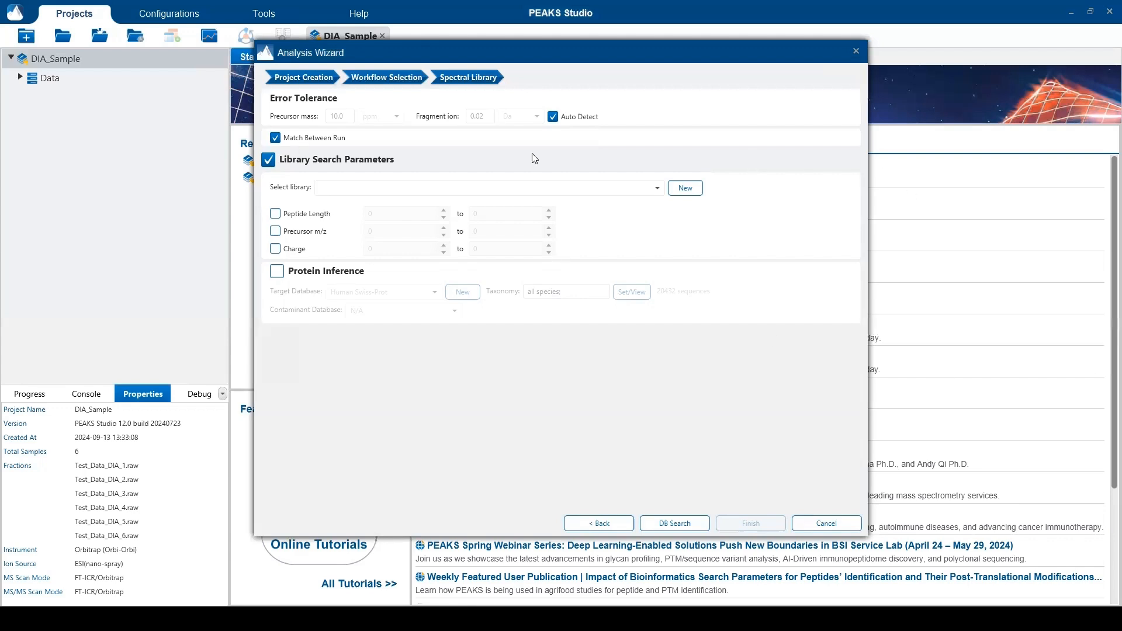
pyautogui.click(271, 162)
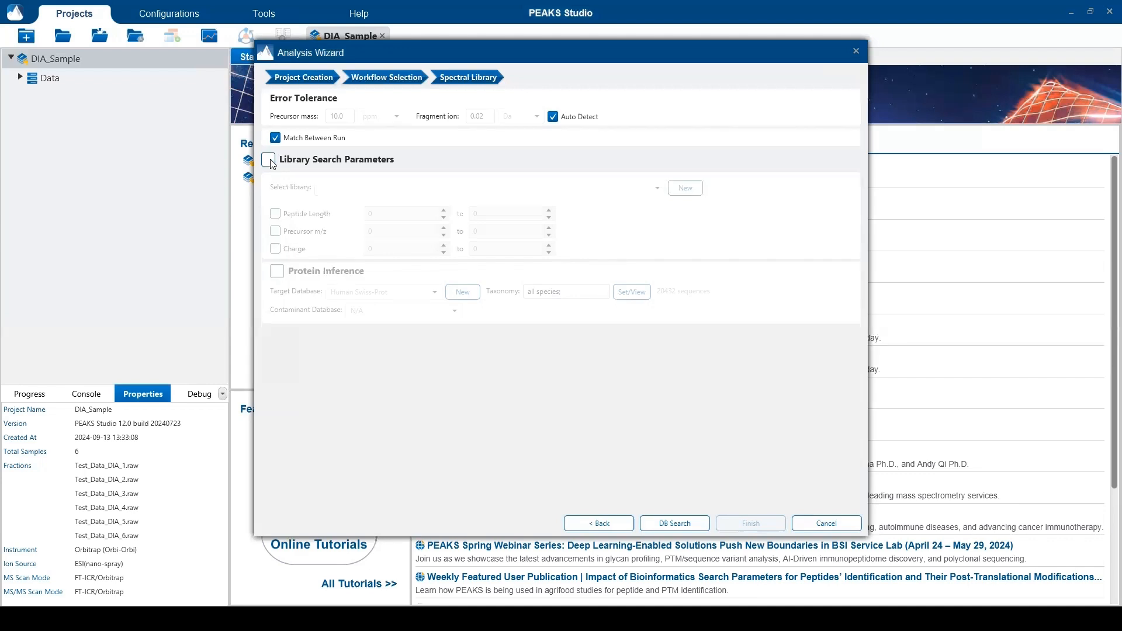
pyautogui.click(269, 160)
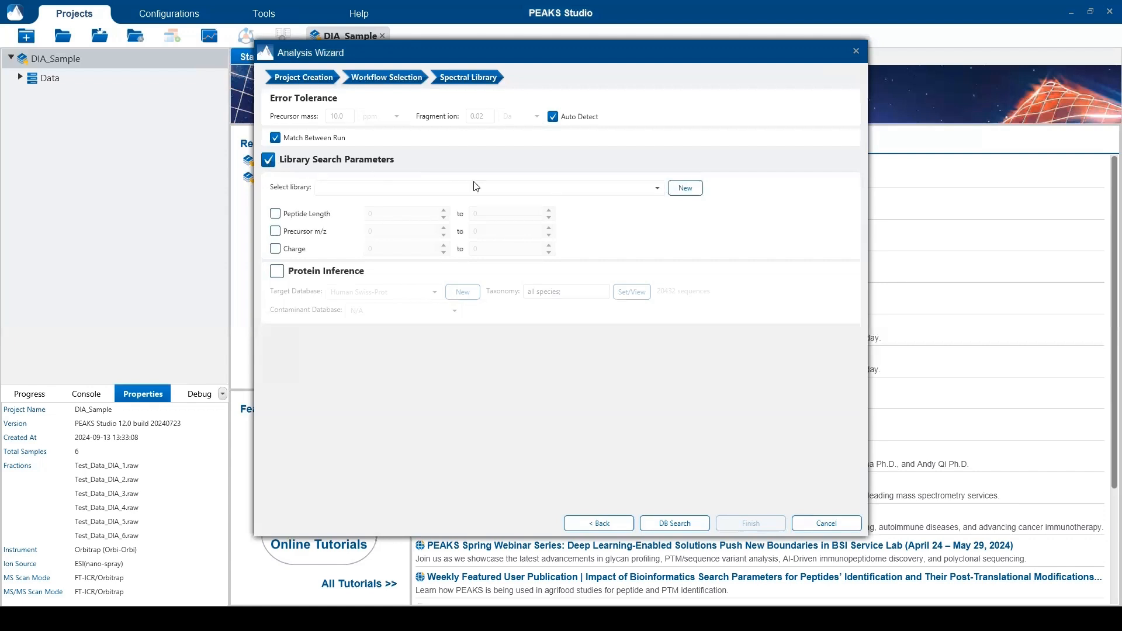
# - Add db_library.tsv as a new spectral library named Test and return to the library search settings
pyautogui.click(685, 189)
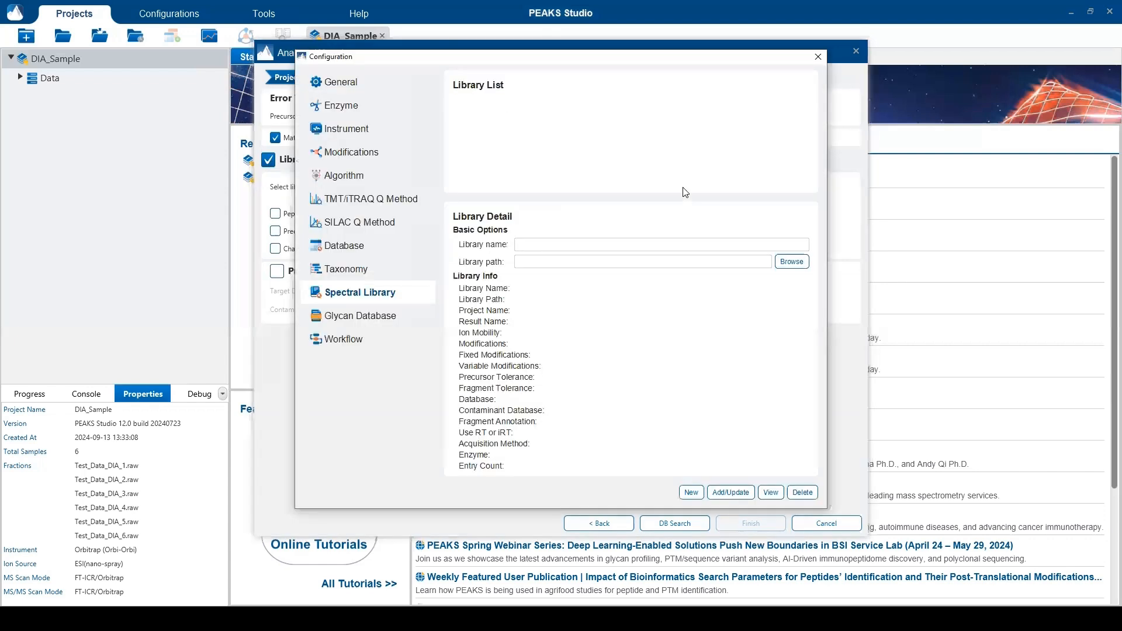
pyautogui.click(789, 265)
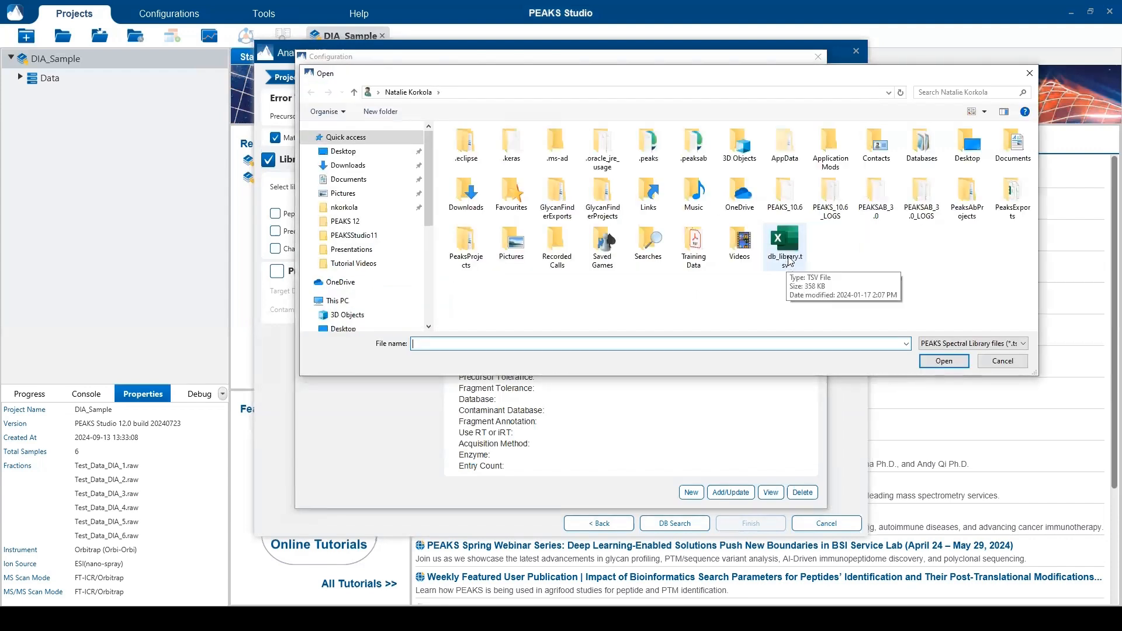
pyautogui.click(786, 264)
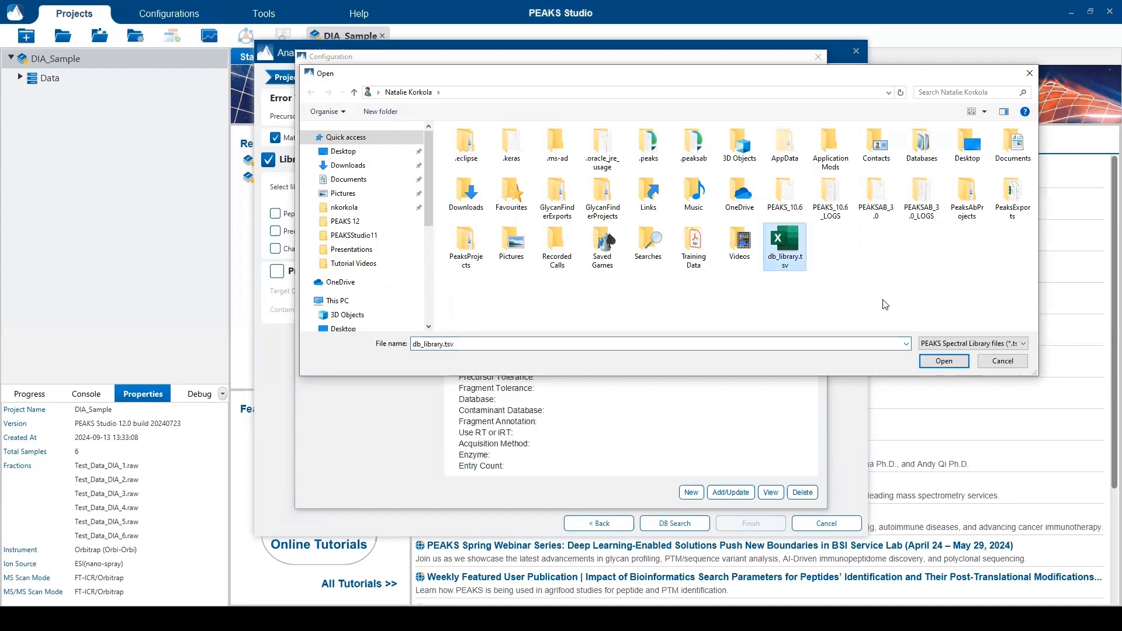
pyautogui.click(960, 363)
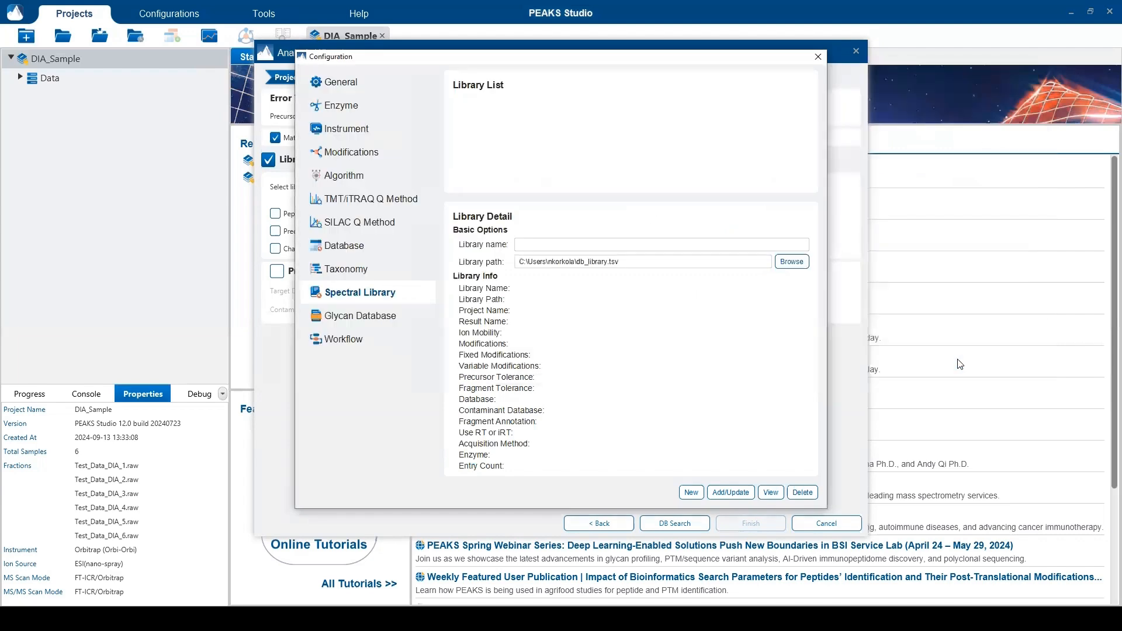
pyautogui.click(646, 243)
pyautogui.write('Test')
pyautogui.click(731, 493)
pyautogui.click(818, 56)
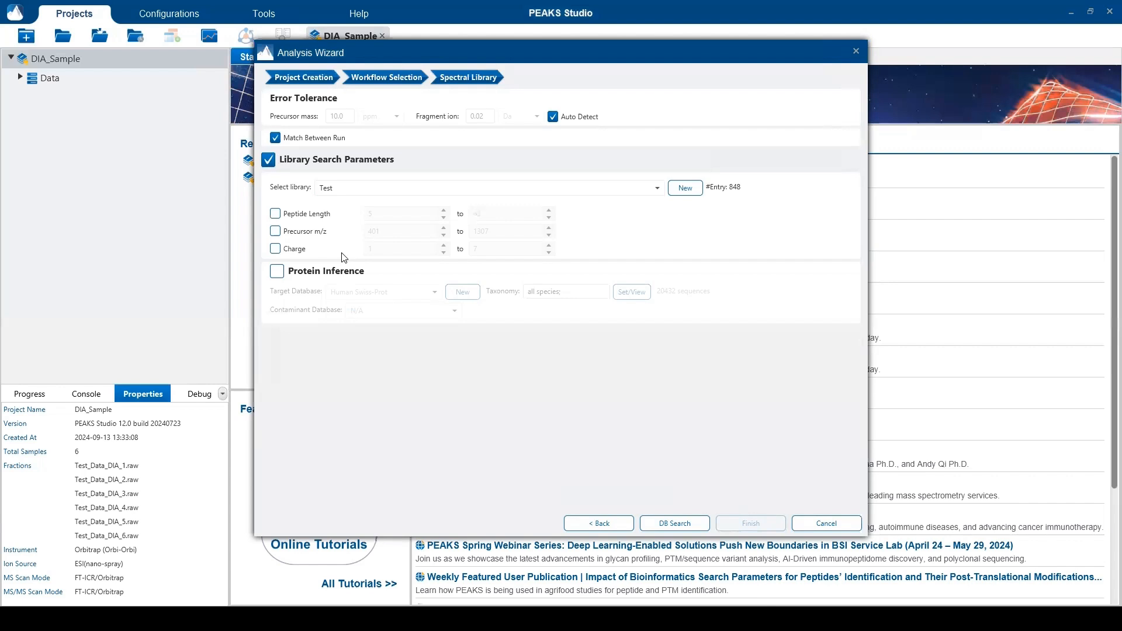
# - Enable protein inference for the spectral library search, and enable the database search parameters in the following stage
pyautogui.click(277, 272)
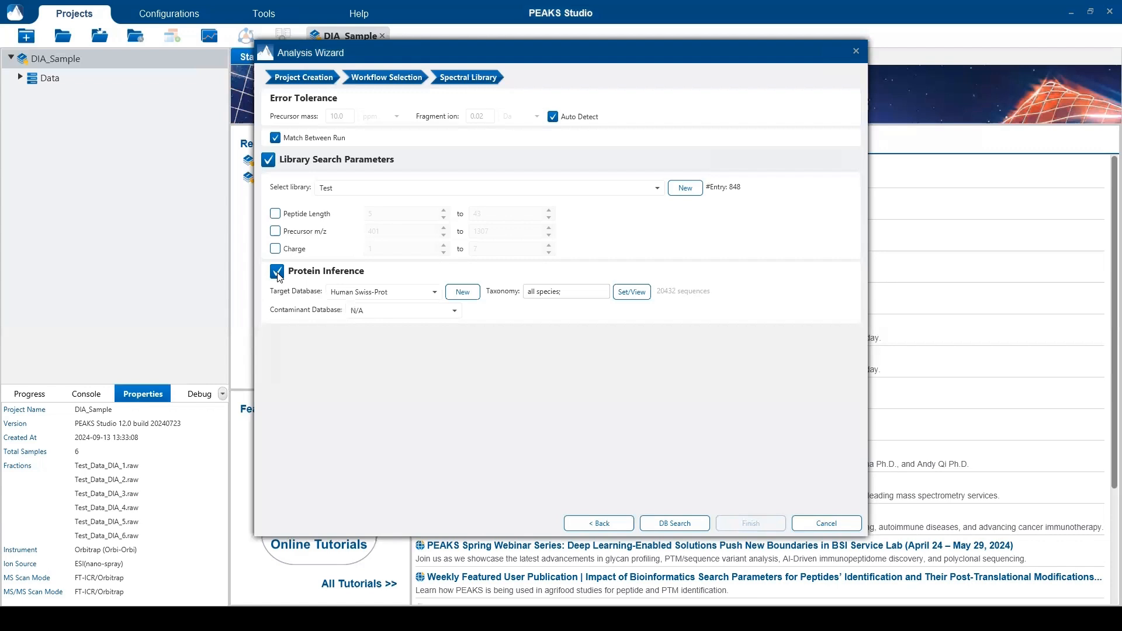
pyautogui.click(687, 529)
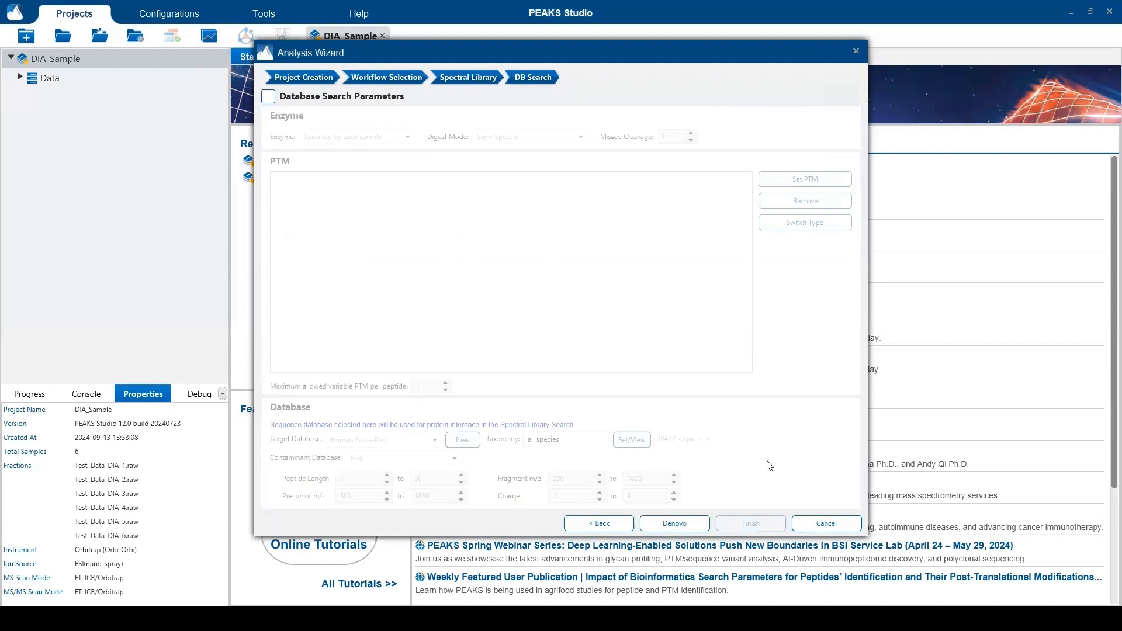
pyautogui.click(269, 97)
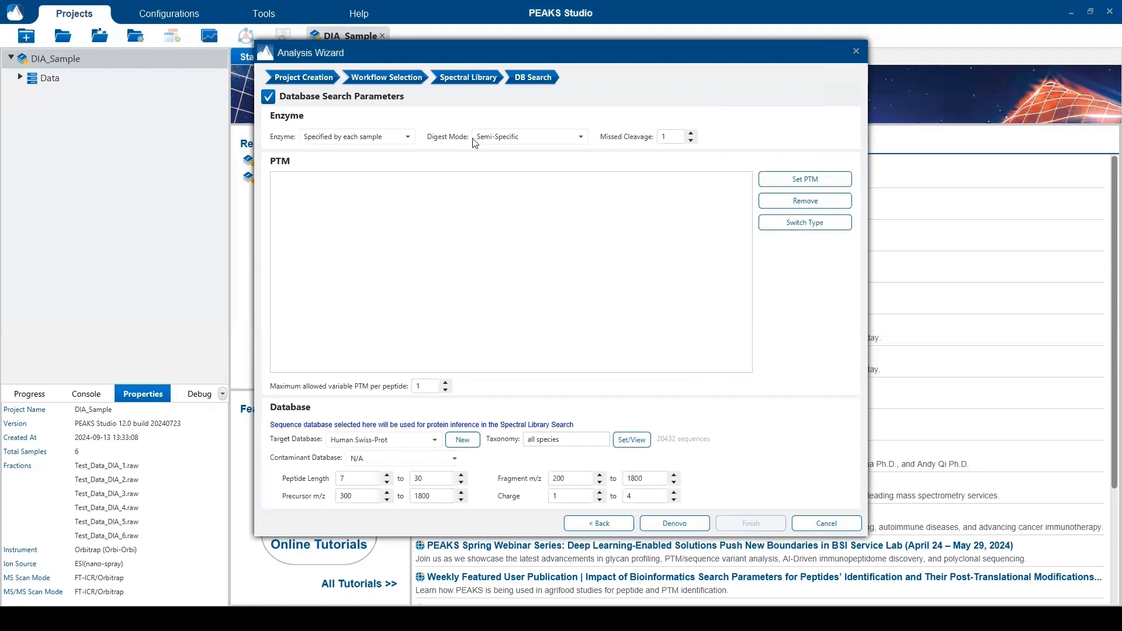
pyautogui.click(575, 140)
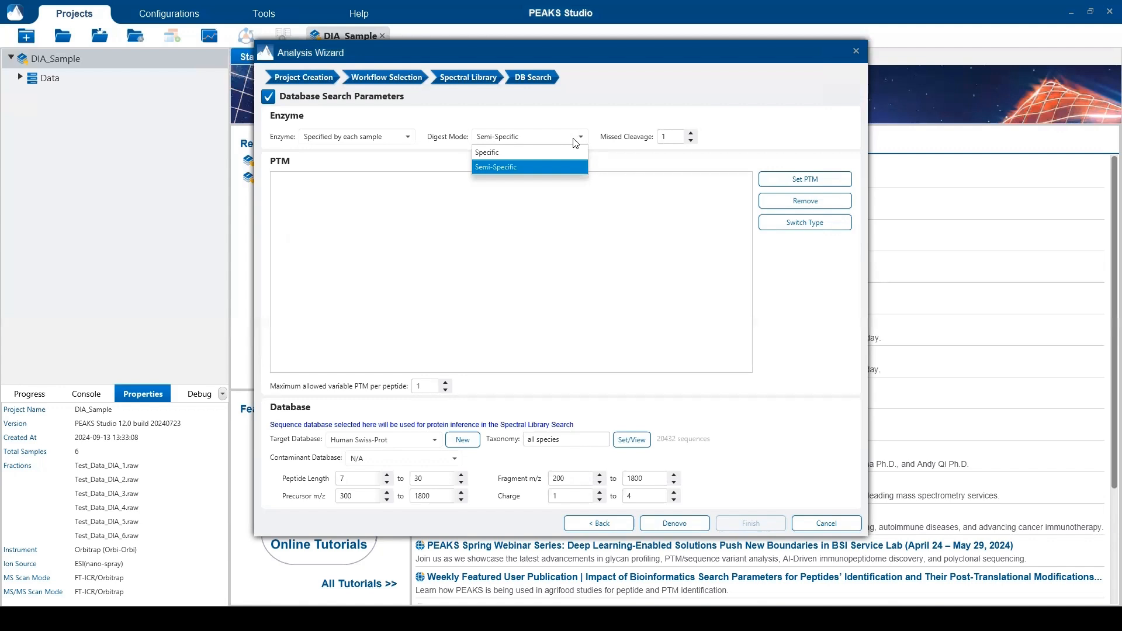
pyautogui.click(676, 132)
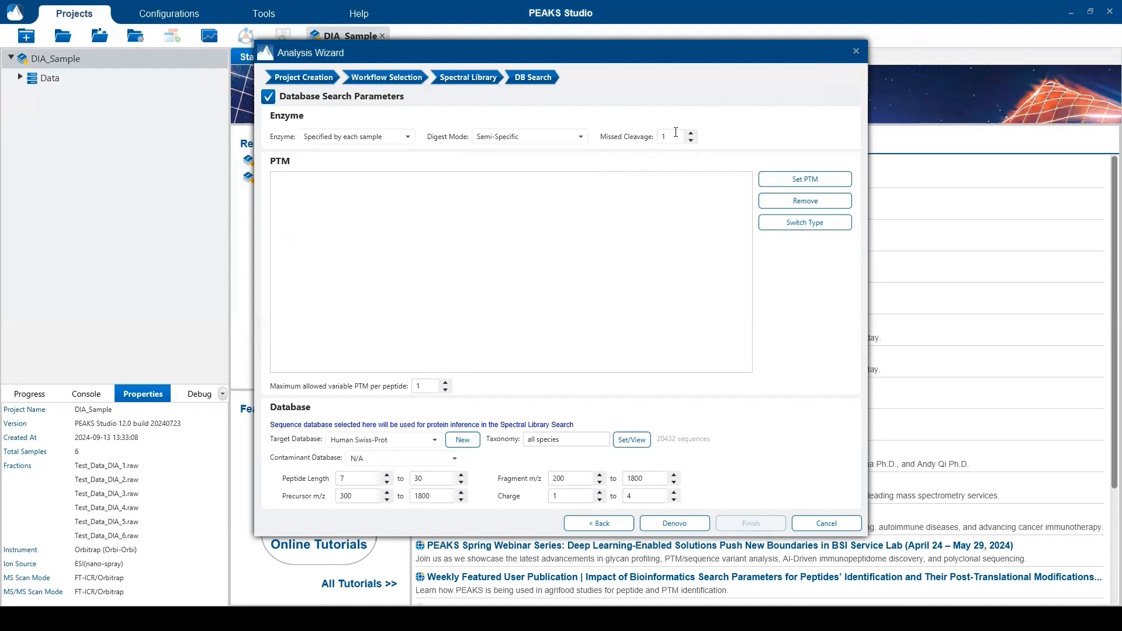
# - Set Carbamidomethylation as a fixed PTM and Oxidation (M) as a variable PTM for the database search
pyautogui.click(784, 182)
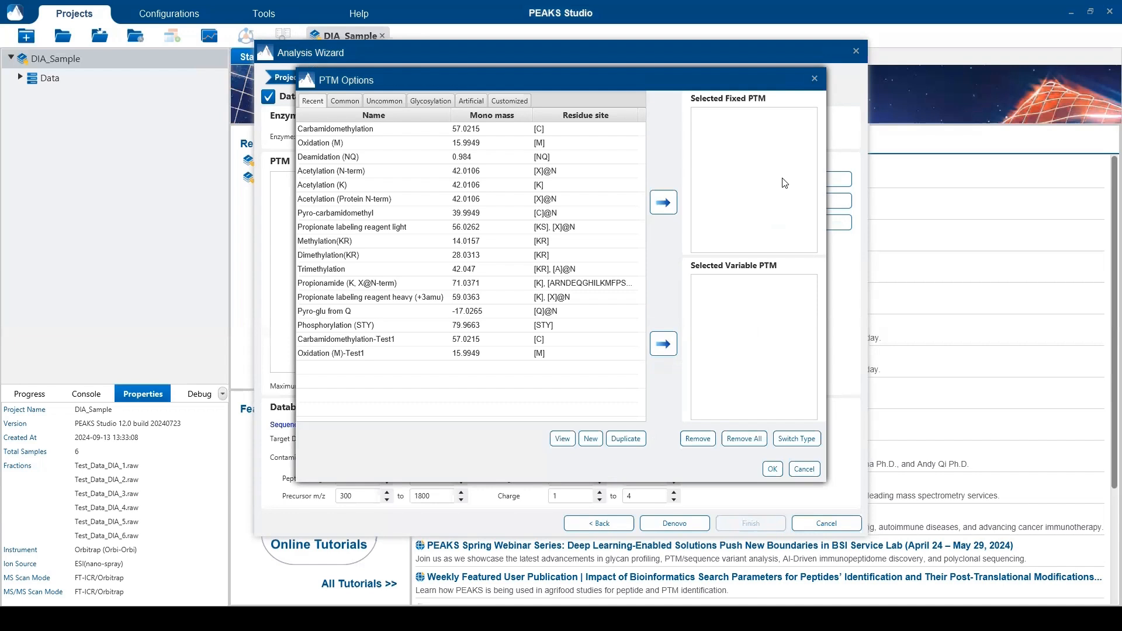
pyautogui.click(664, 202)
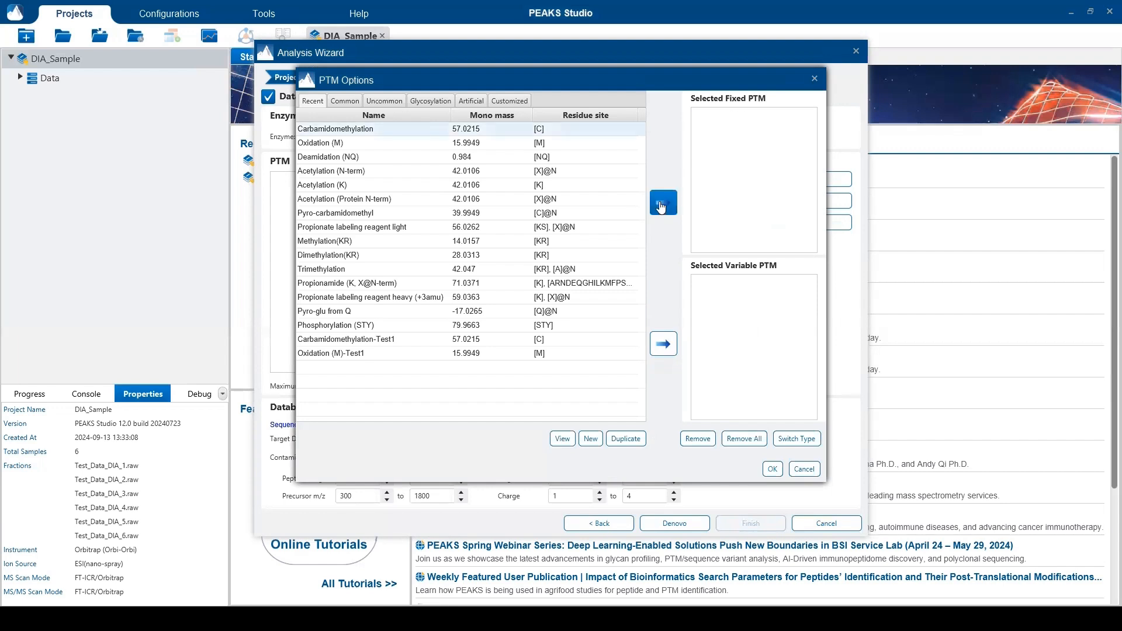
pyautogui.click(663, 344)
pyautogui.click(772, 469)
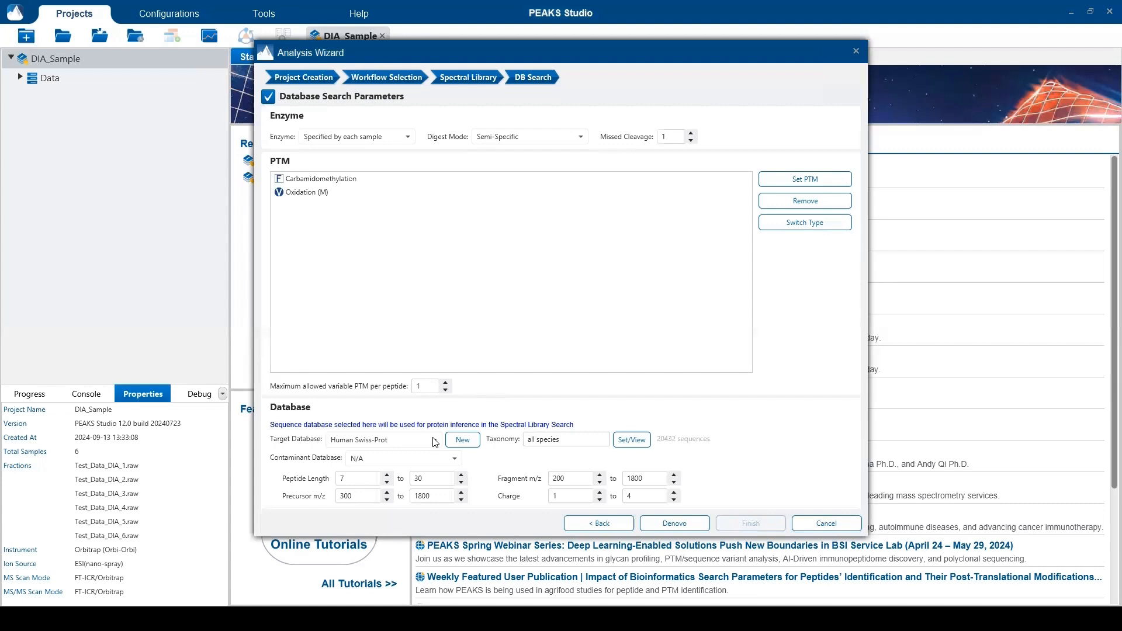
# - Define a new UniProtKB-format target database named Test_DB using the file Test_DB.fasta
pyautogui.click(462, 439)
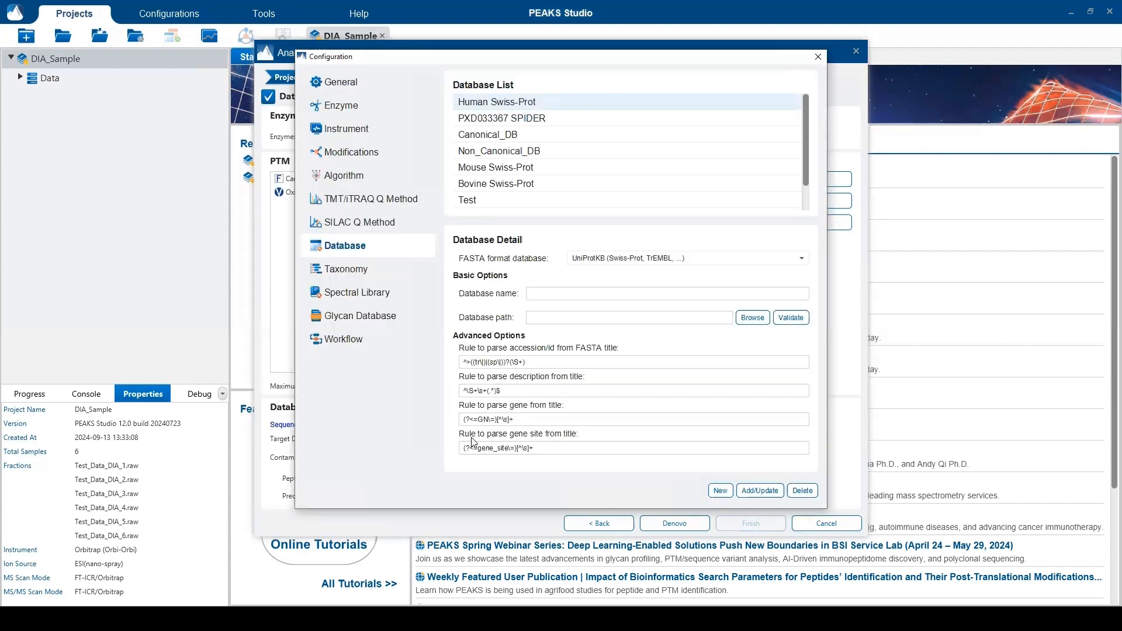
pyautogui.click(782, 261)
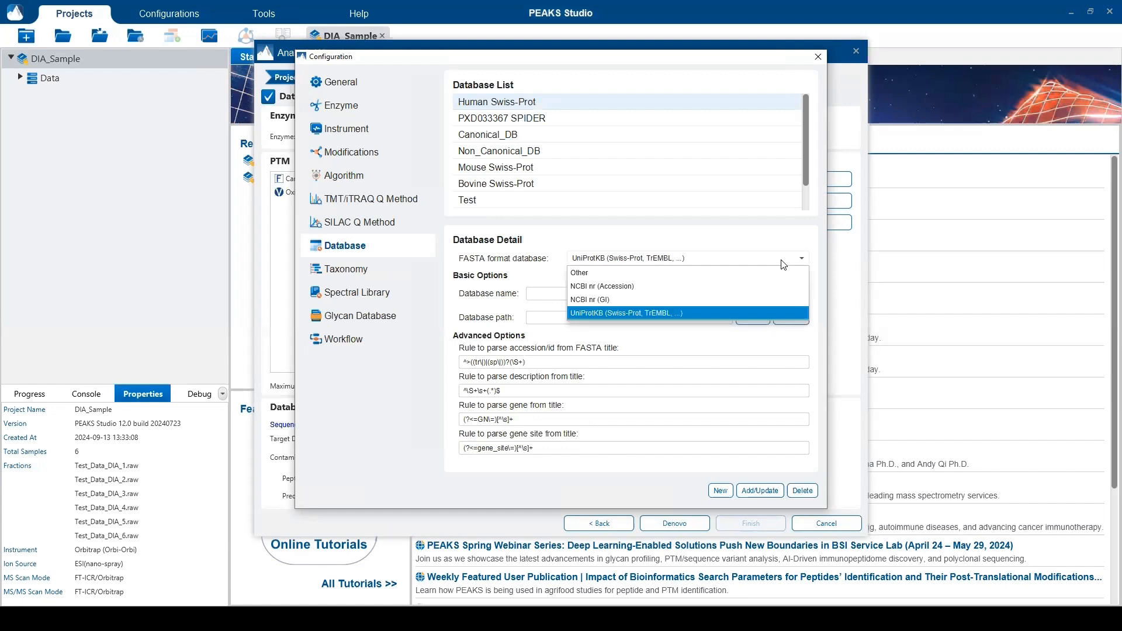
pyautogui.click(782, 260)
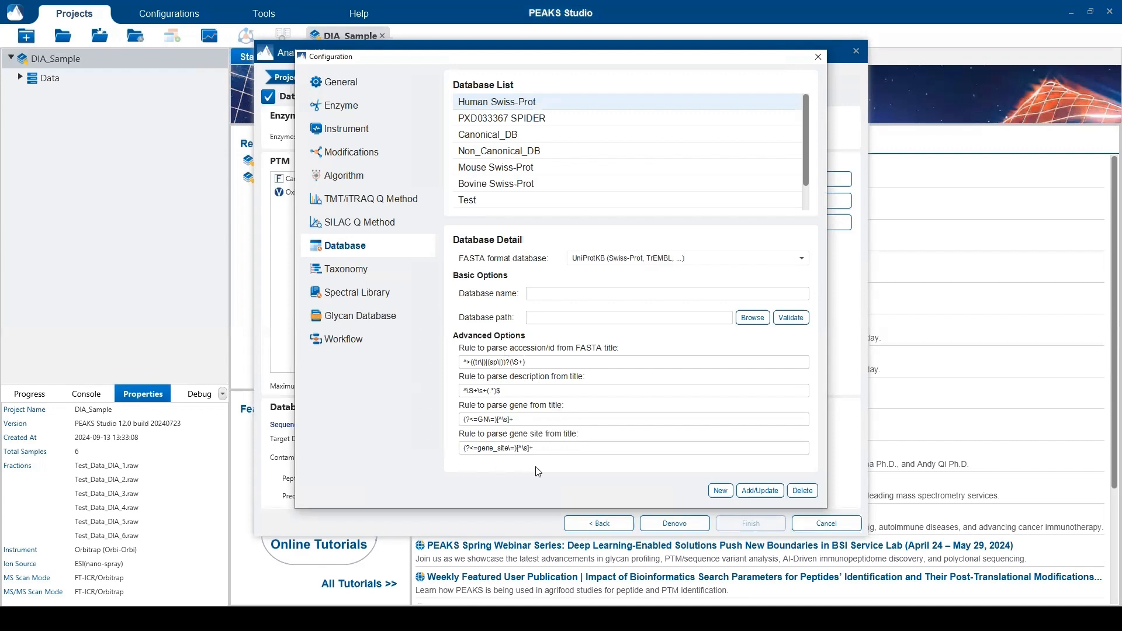
pyautogui.click(602, 294)
pyautogui.write('Test_DB')
pyautogui.click(750, 320)
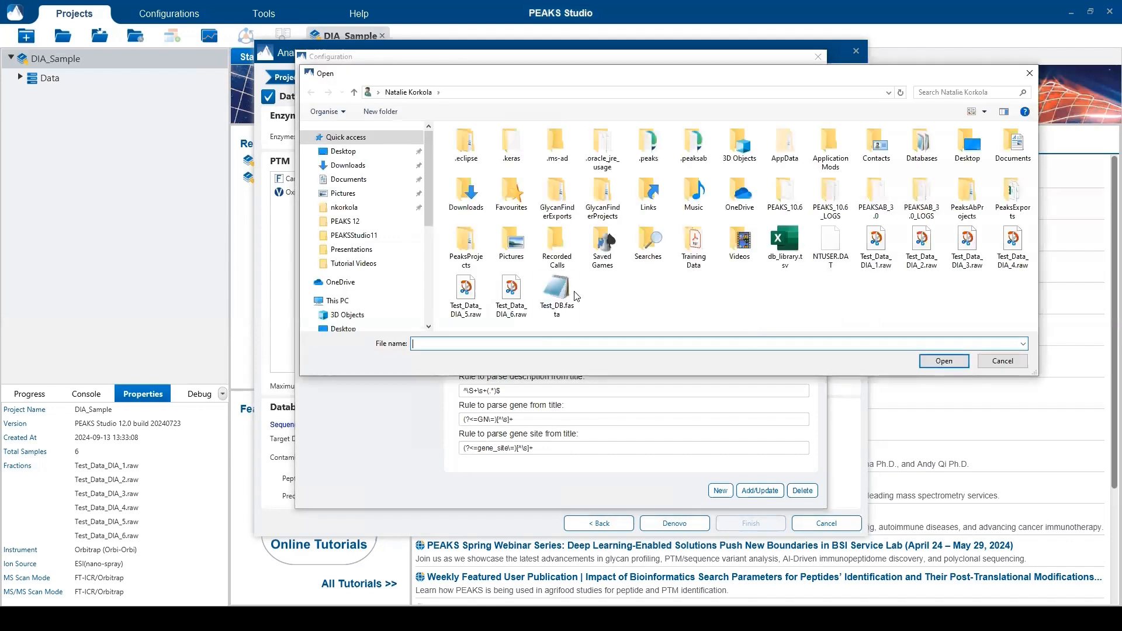
pyautogui.click(577, 297)
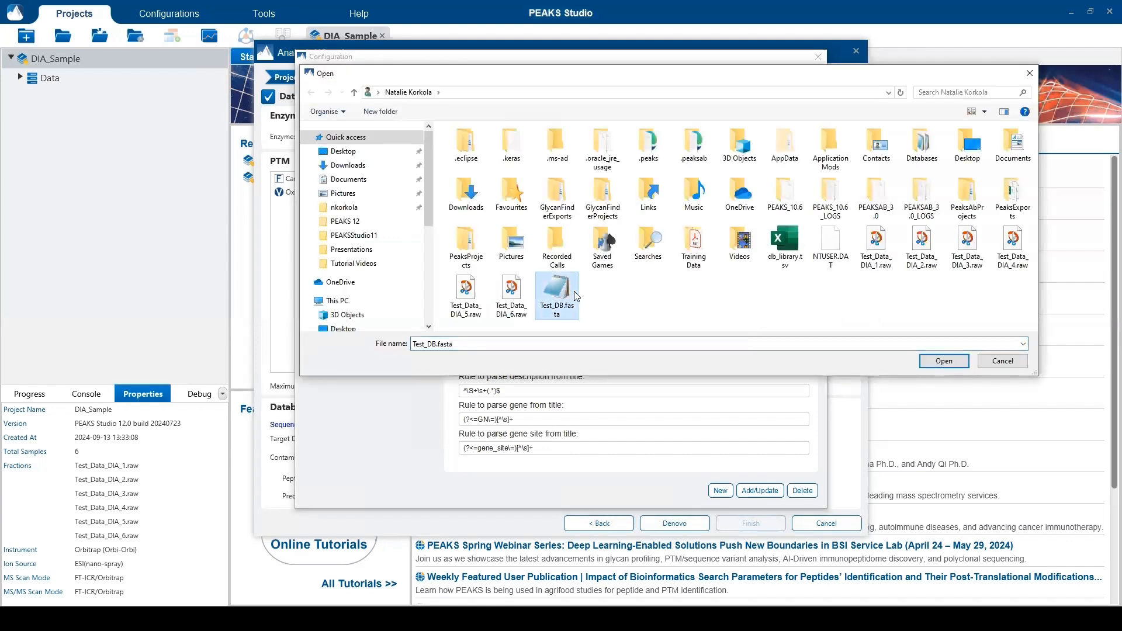
pyautogui.click(944, 362)
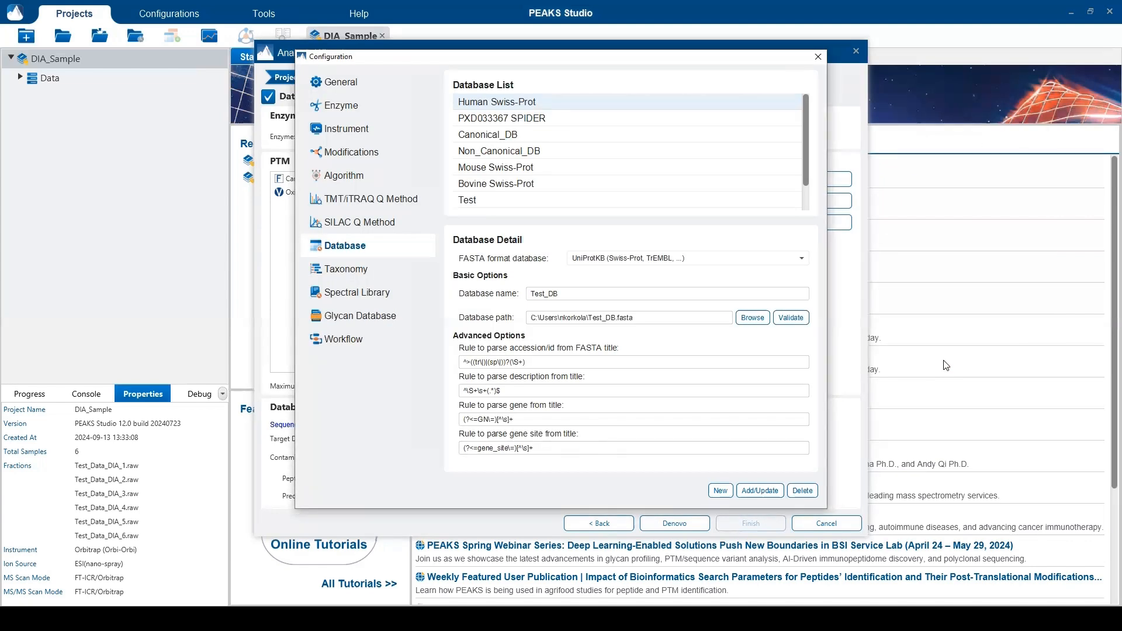
# - Validate the Test_DB database, add it to the database list and return to the database search parameters
pyautogui.click(792, 321)
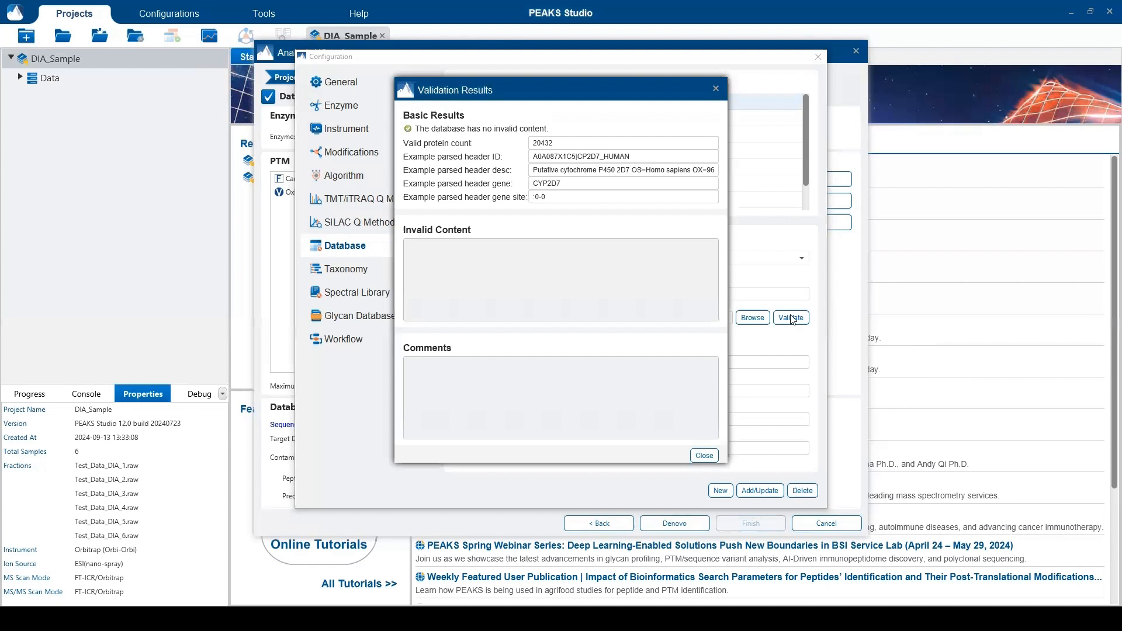
pyautogui.click(716, 88)
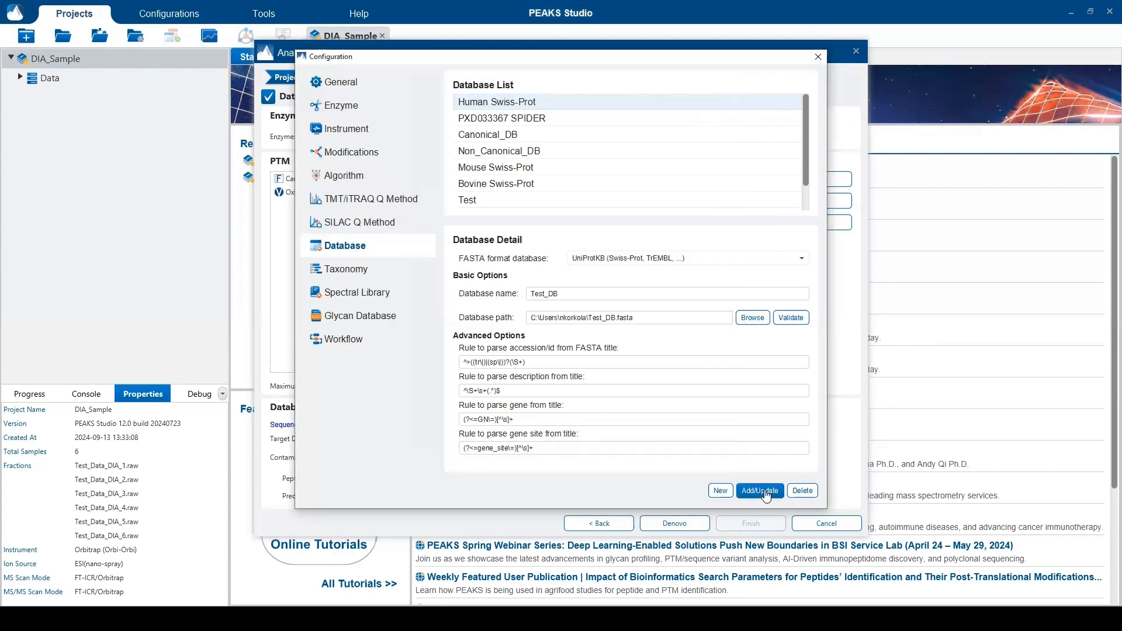
pyautogui.click(766, 493)
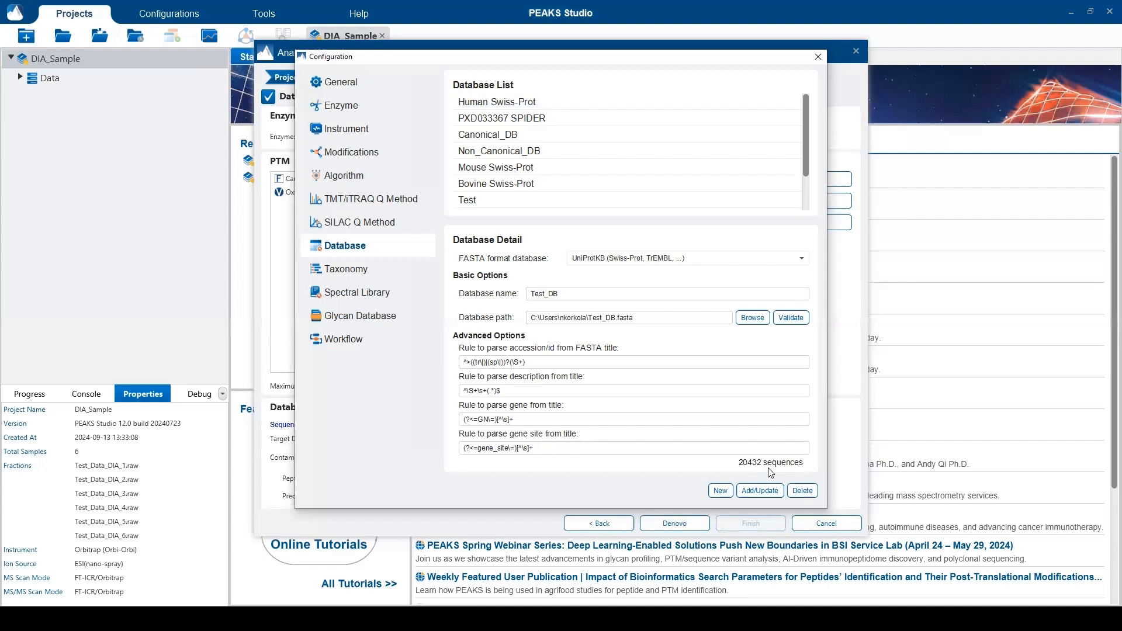
pyautogui.click(818, 56)
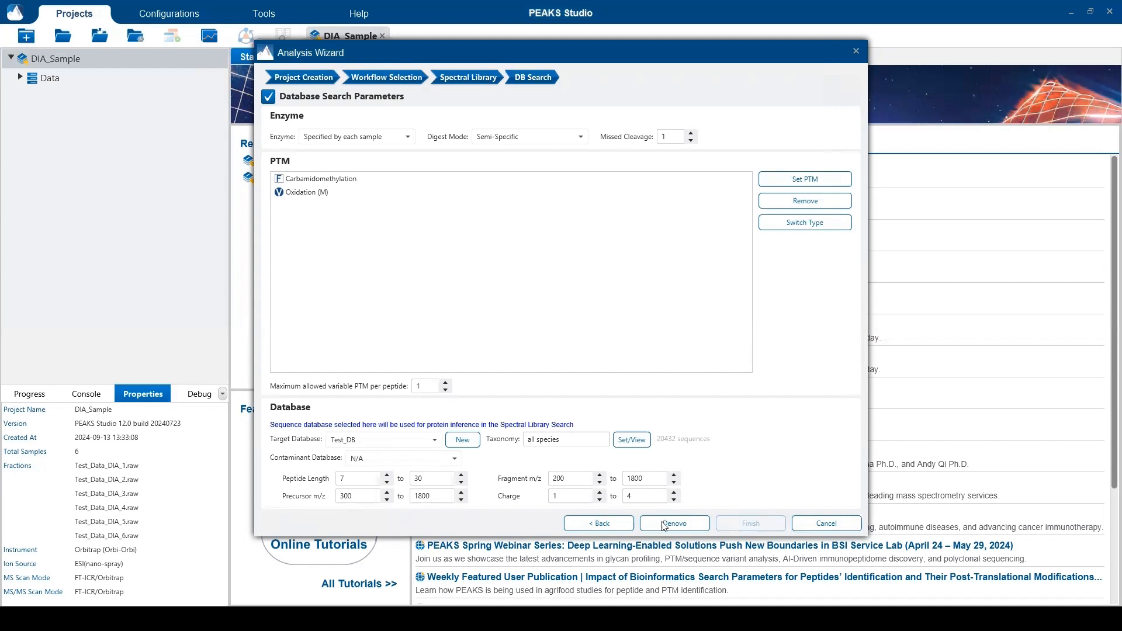
# - Enable the de novo search parameters in the following stage and proceed to the QC settings
pyautogui.click(704, 526)
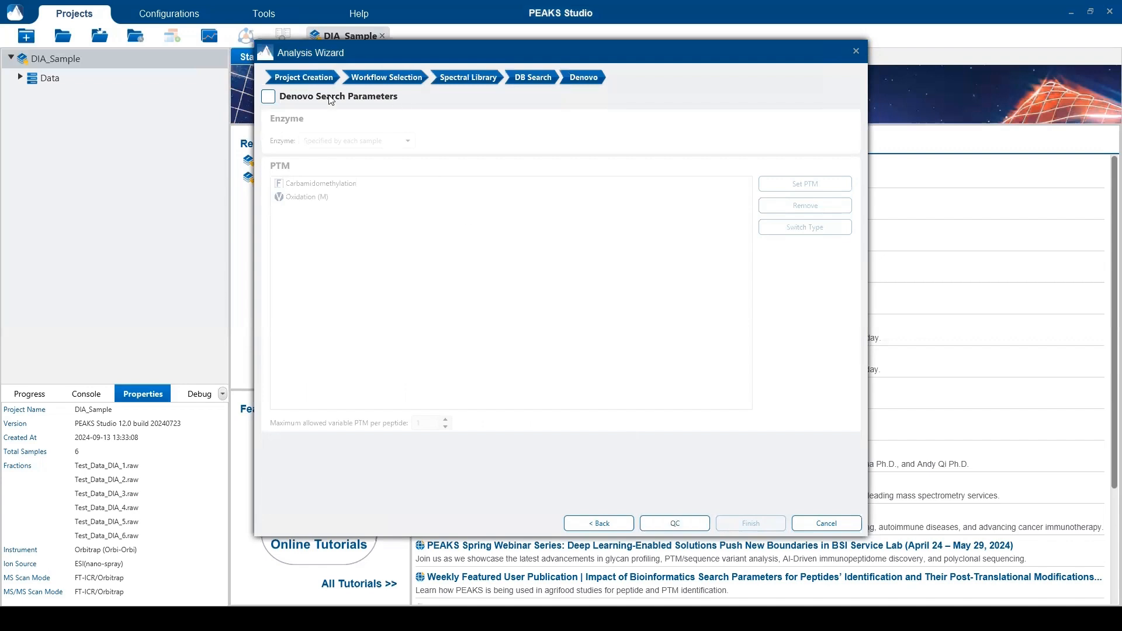
pyautogui.click(269, 100)
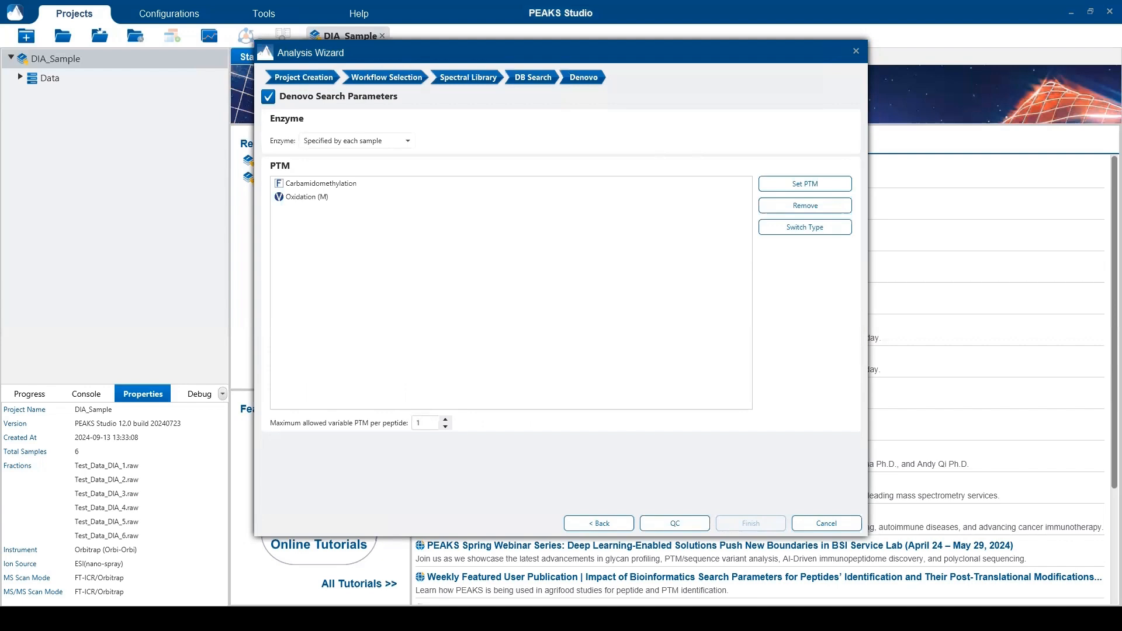
pyautogui.click(692, 525)
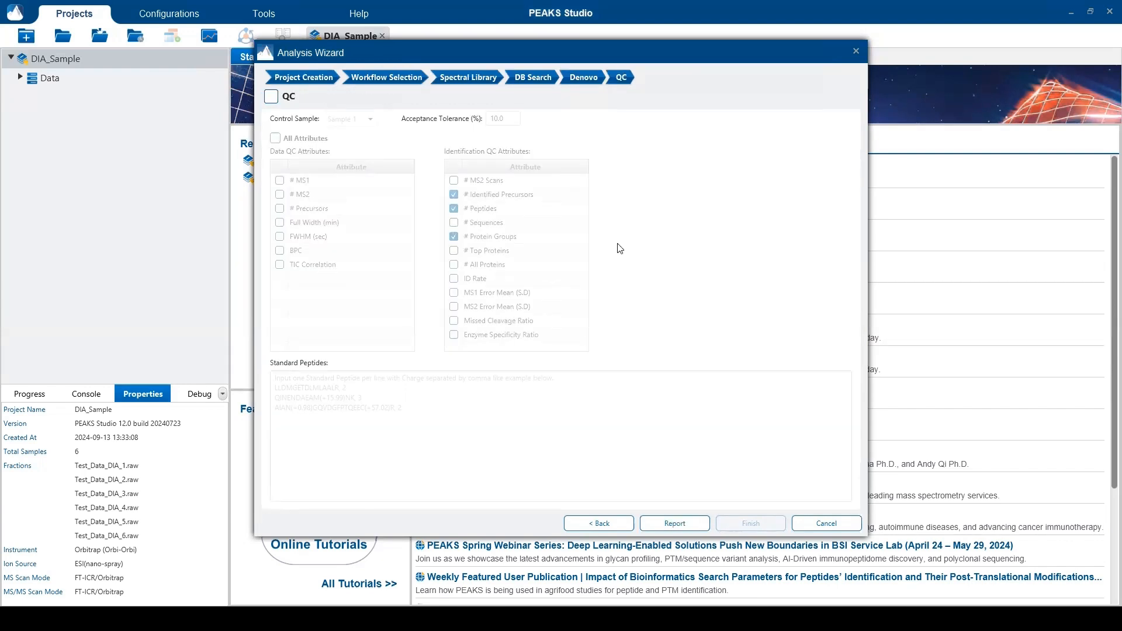
# - Enable QC with all data and identification attributes, and proceed to the report settings
pyautogui.click(271, 97)
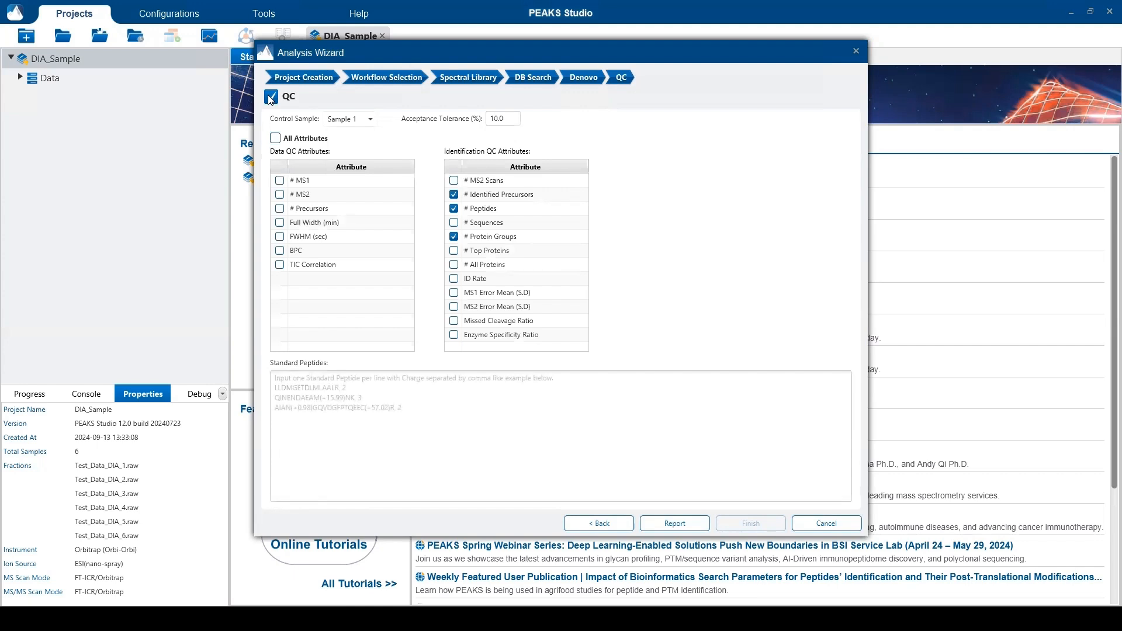
pyautogui.click(275, 138)
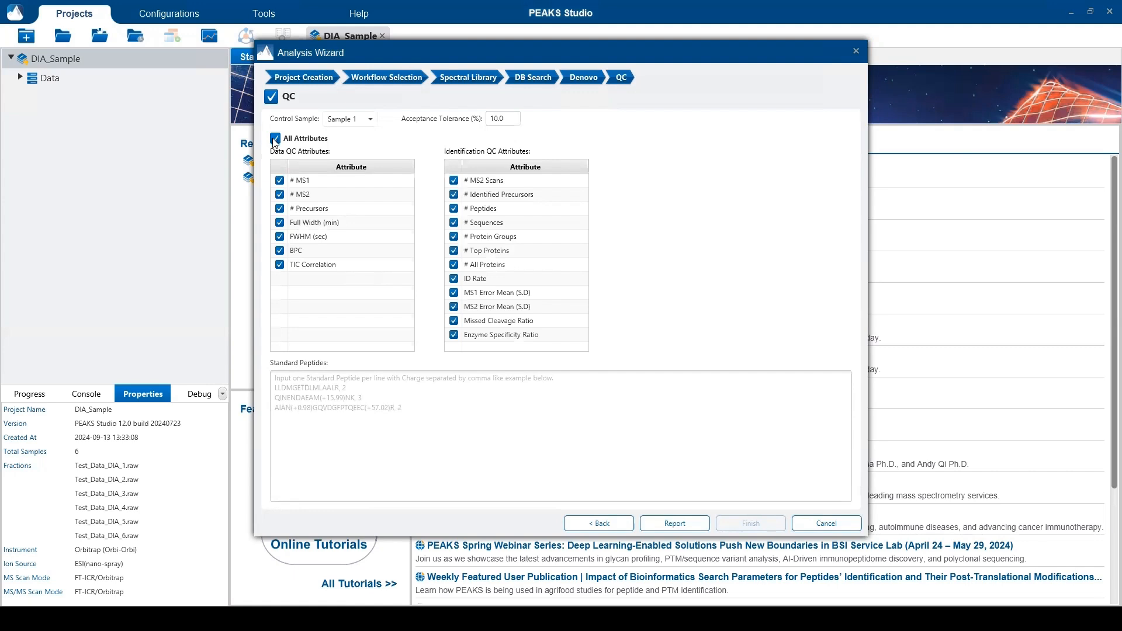
pyautogui.click(690, 524)
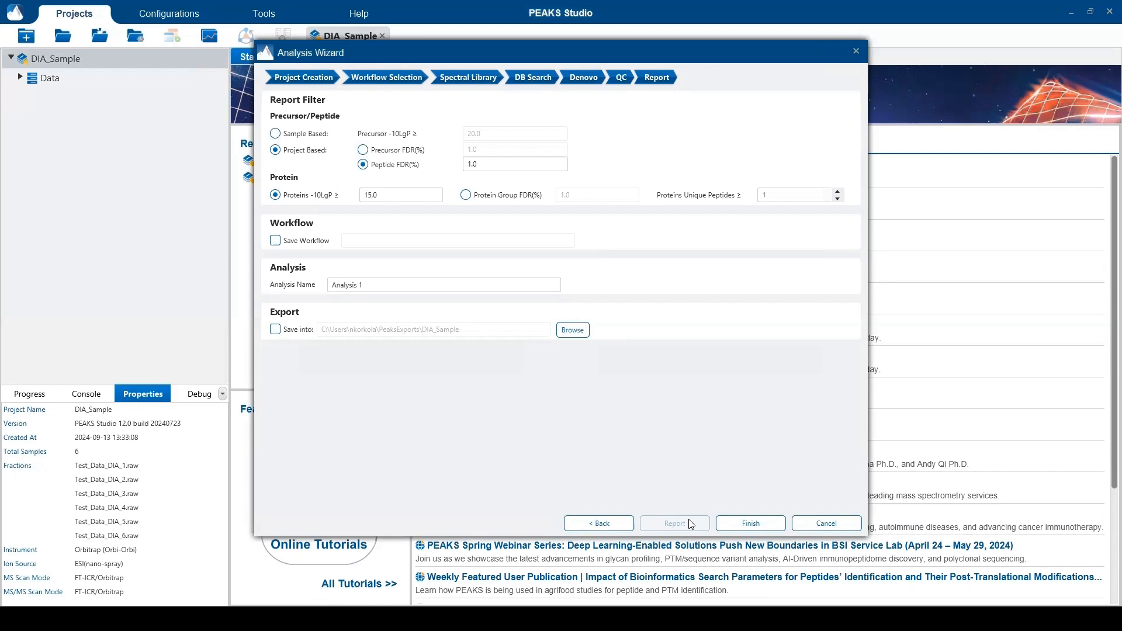
# - Try the sample-based report filter and the project-based Precursor FDR option, ending on project-based Peptide FDR
pyautogui.click(280, 135)
pyautogui.click(276, 151)
pyautogui.click(278, 137)
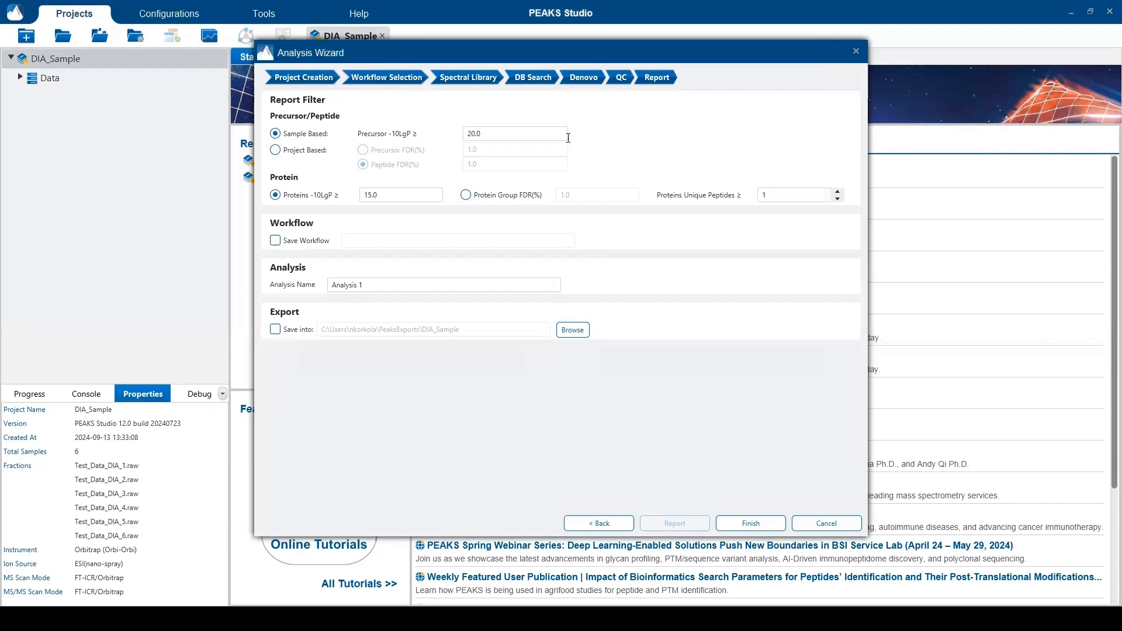
pyautogui.click(276, 150)
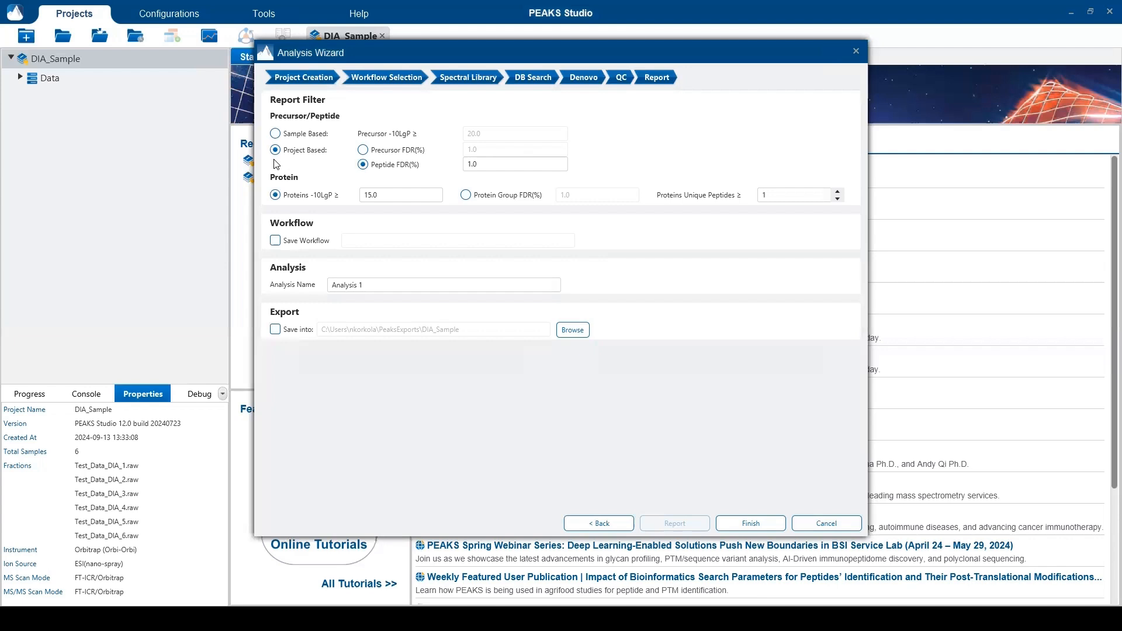
pyautogui.click(366, 151)
pyautogui.click(363, 166)
# - Filter the reported proteins by a Protein Group FDR of 1.0% and finish the analysis setup
pyautogui.click(467, 197)
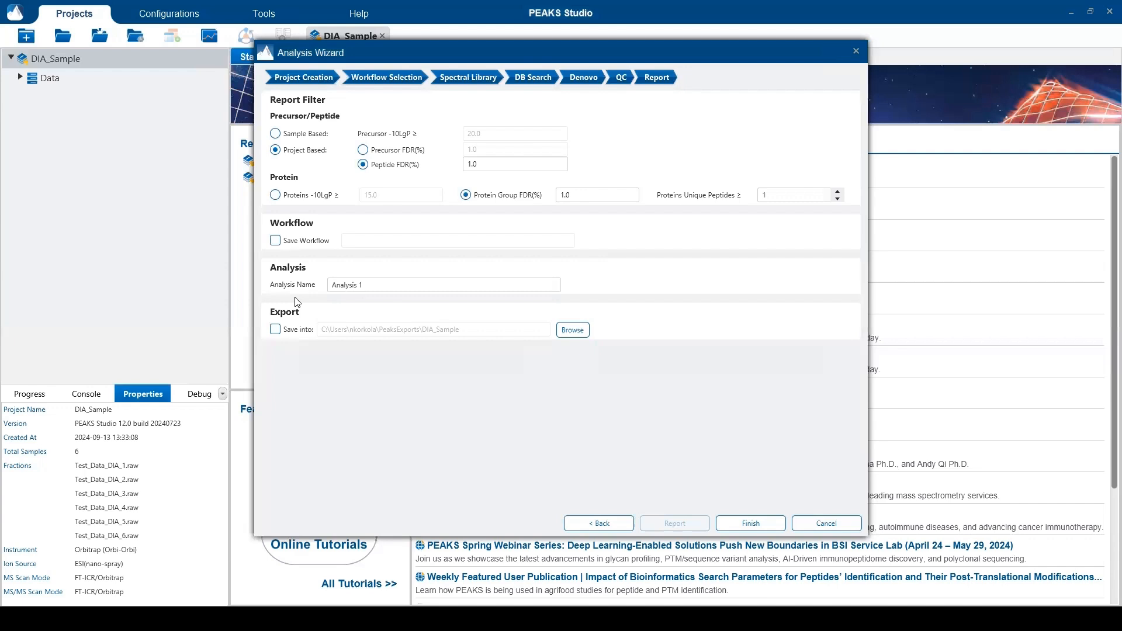
pyautogui.click(764, 526)
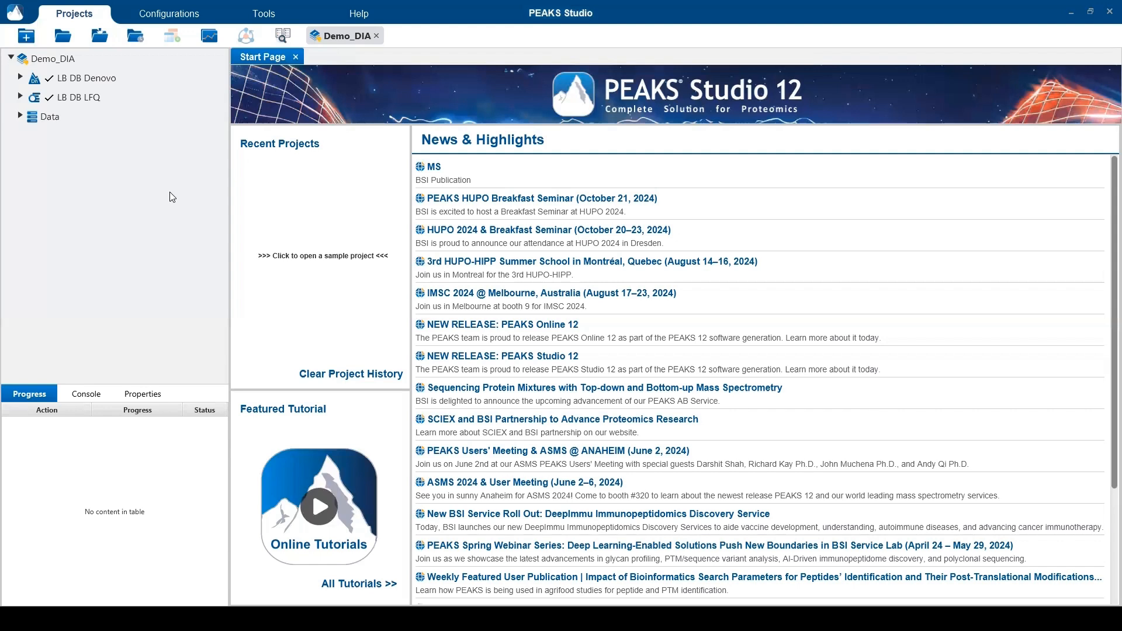
# - Open the Spectral Library result of the LB DB Denovo analysis and review its summary from the result statistics through Experiment Control
pyautogui.click(20, 78)
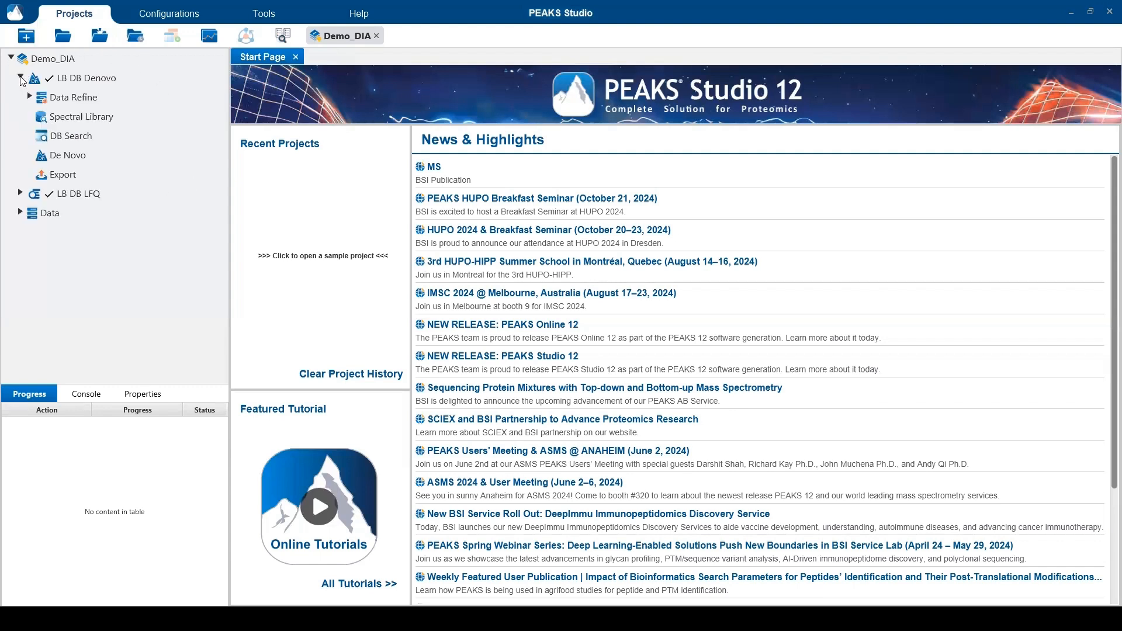
pyautogui.doubleClick(107, 116)
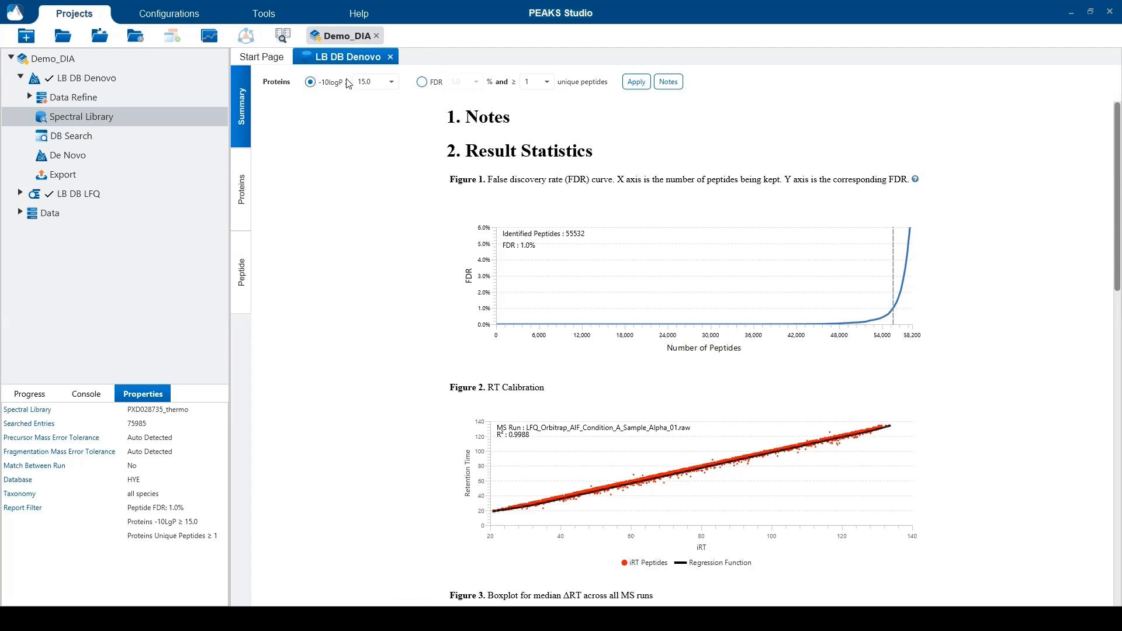
pyautogui.click(670, 82)
pyautogui.scroll(-1, 1106, 179)
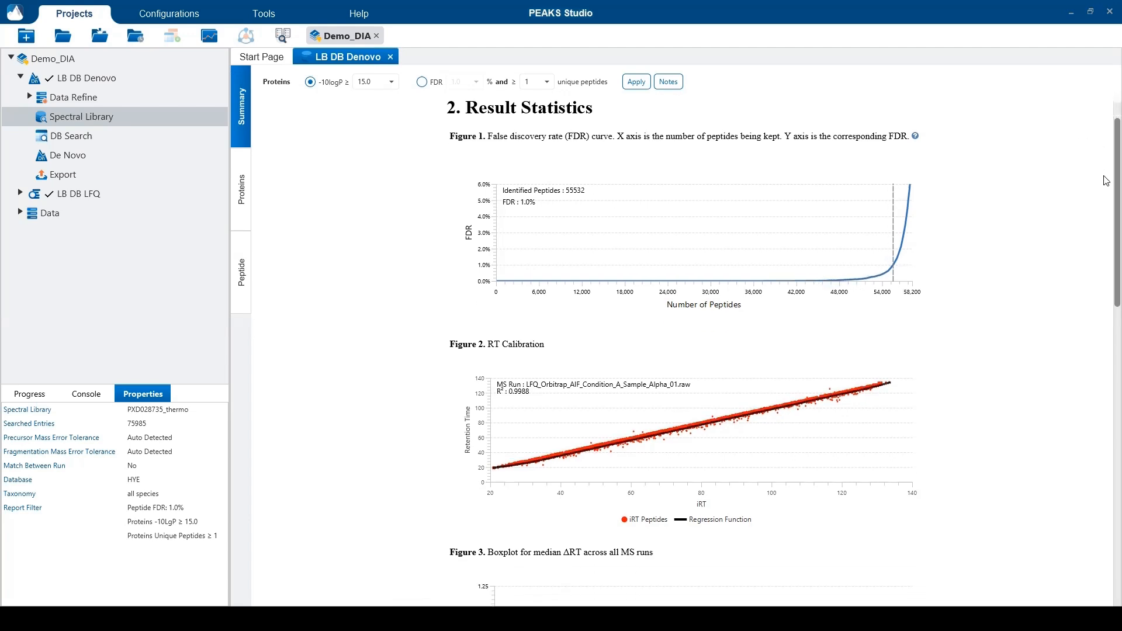
pyautogui.scroll(-4, 1107, 181)
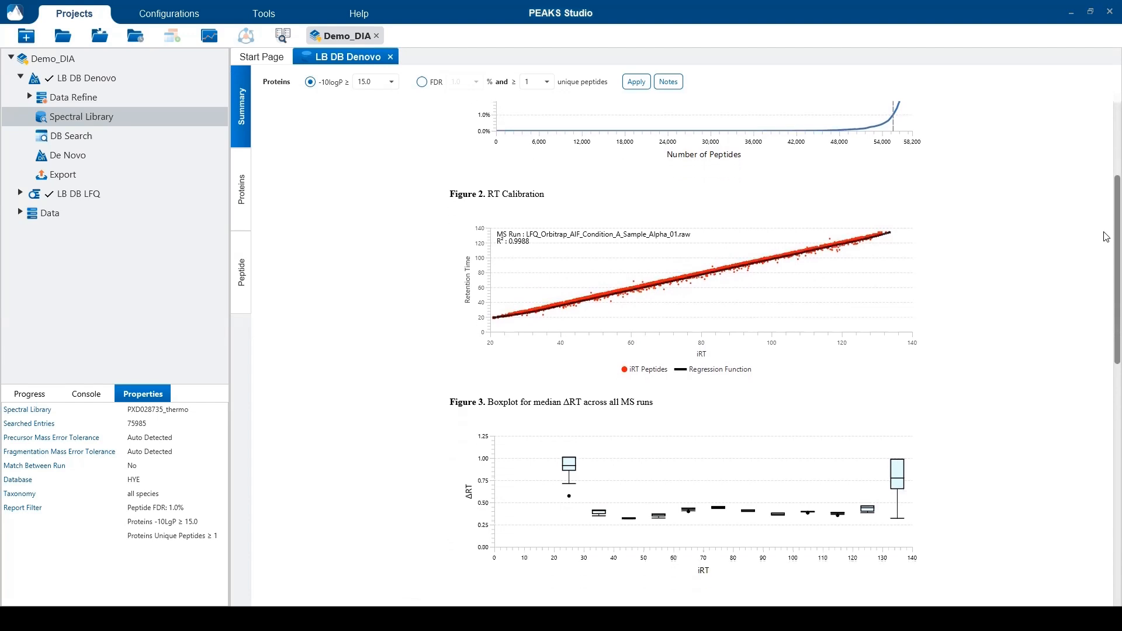
pyautogui.scroll(-2, 1105, 243)
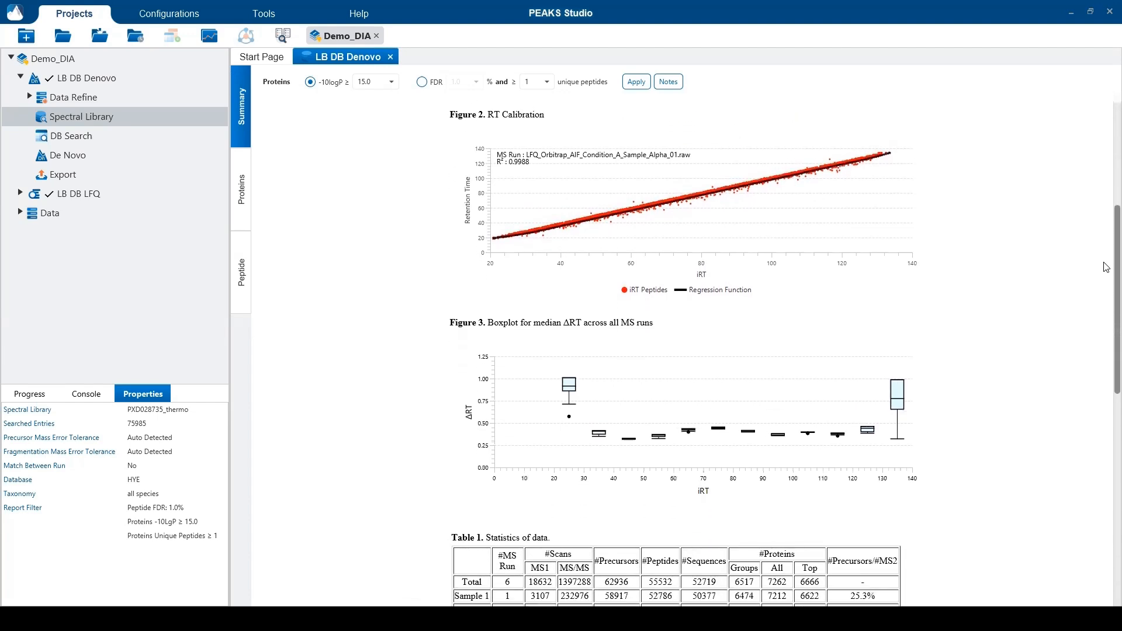
pyautogui.scroll(-3, 1107, 267)
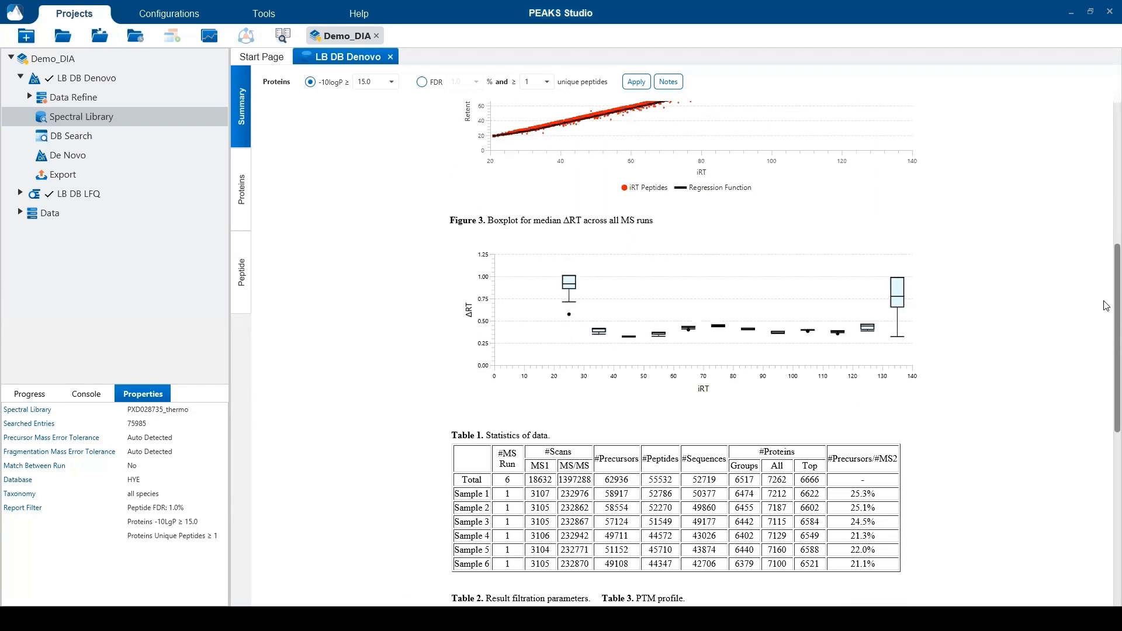
pyautogui.scroll(-4, 1107, 305)
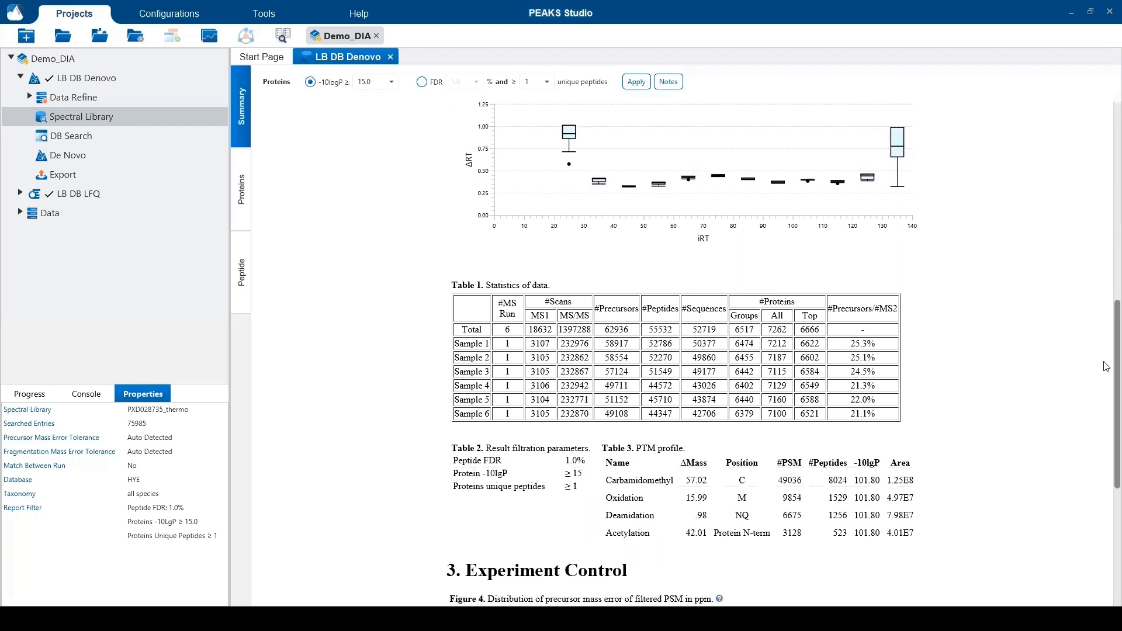
pyautogui.scroll(-2, 1106, 366)
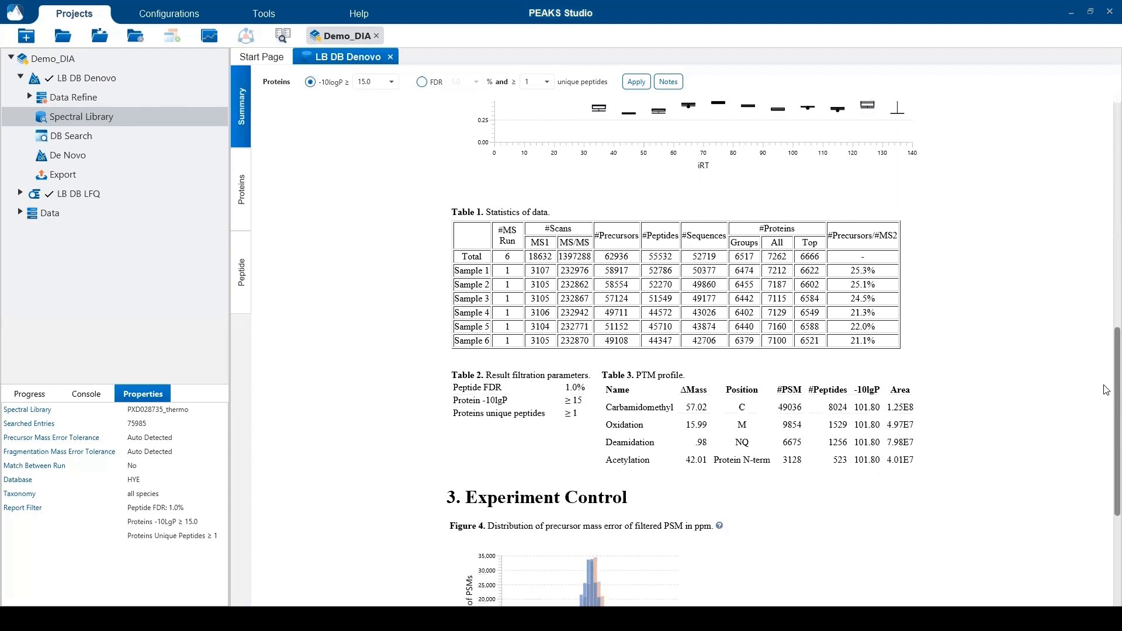
pyautogui.scroll(-2, 1106, 412)
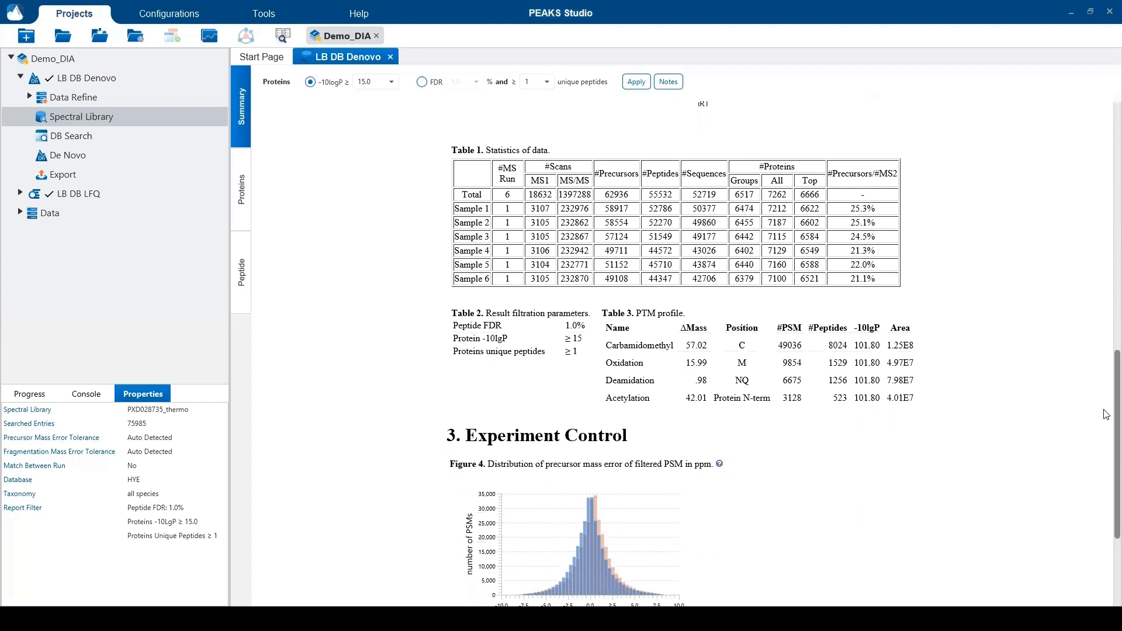
pyautogui.scroll(-3, 1106, 423)
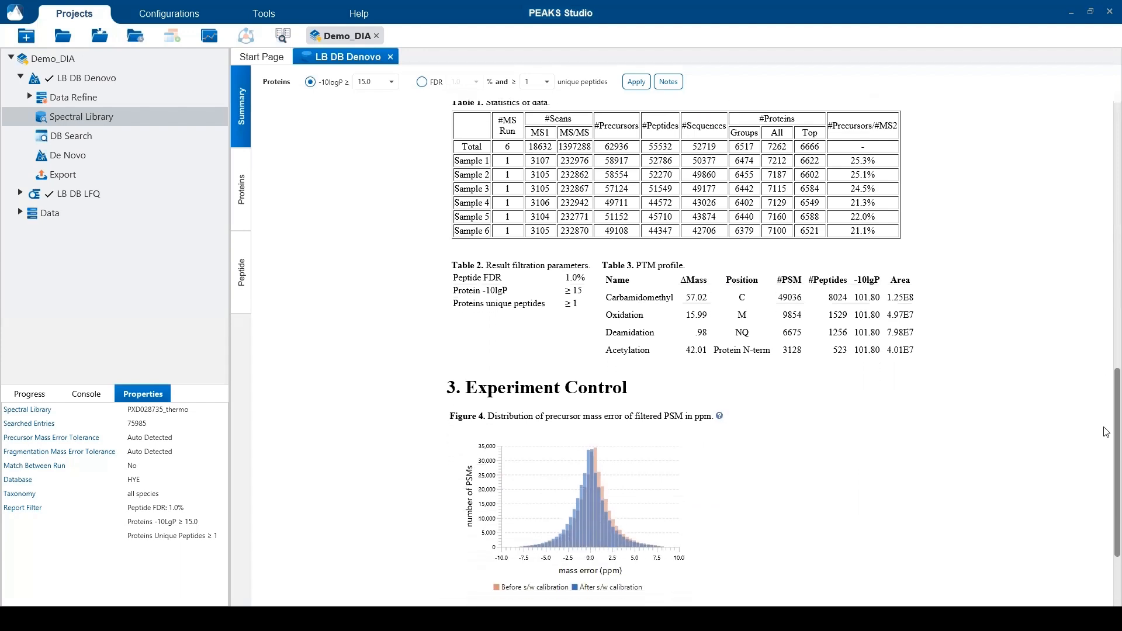
pyautogui.scroll(-3, 1106, 449)
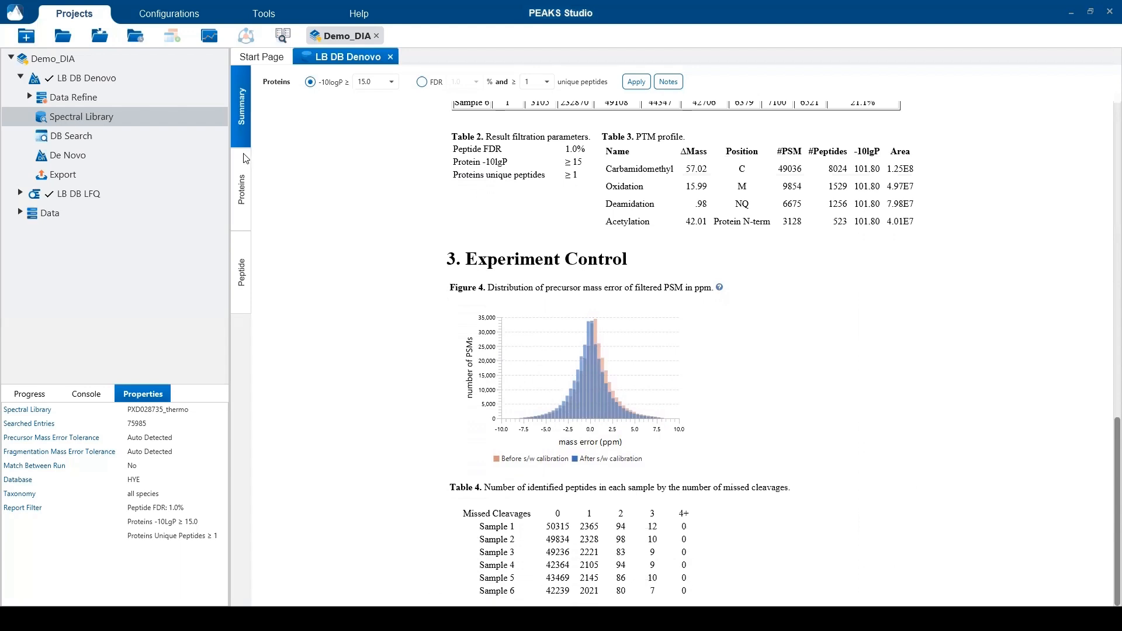
# - Open the protein results and browse the optional table columns down to the Sample Areas group
pyautogui.click(245, 158)
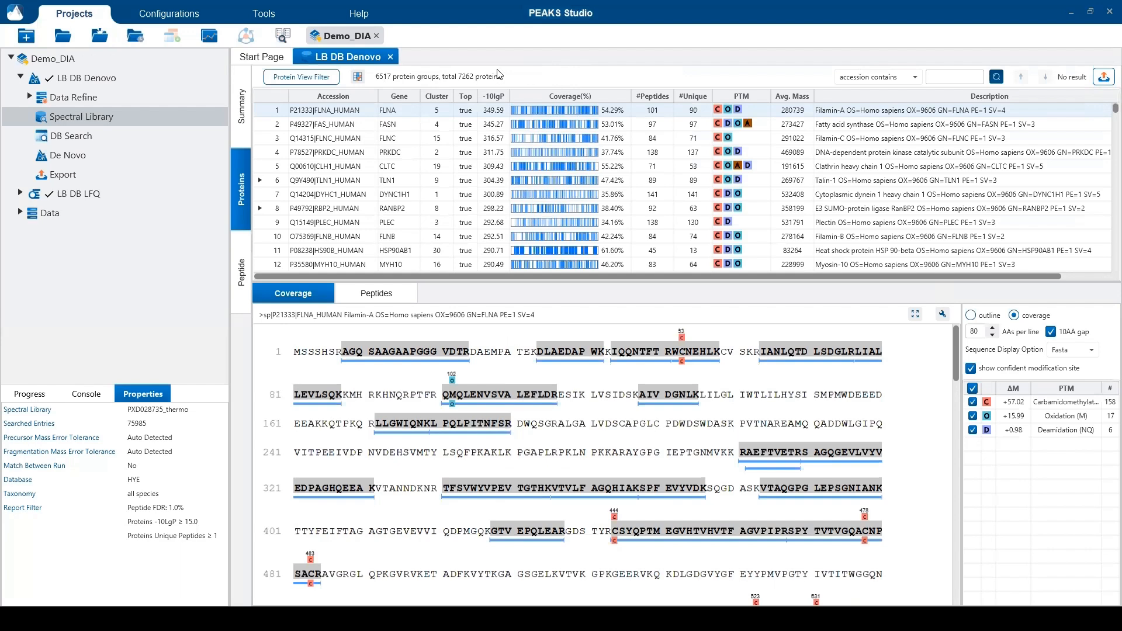
pyautogui.click(331, 78)
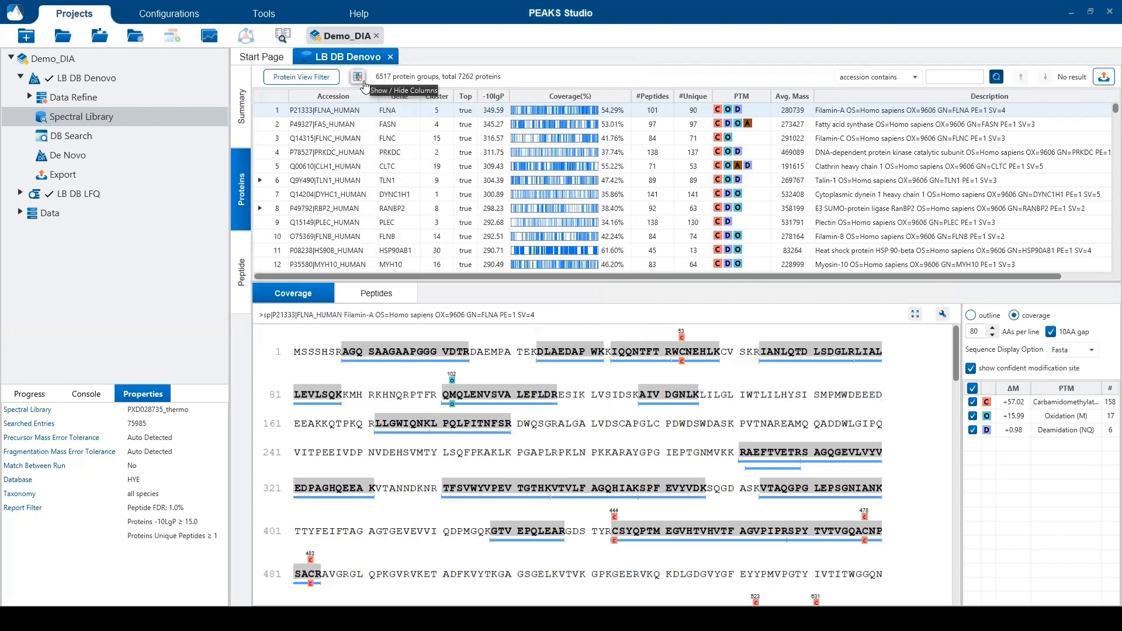
pyautogui.click(359, 79)
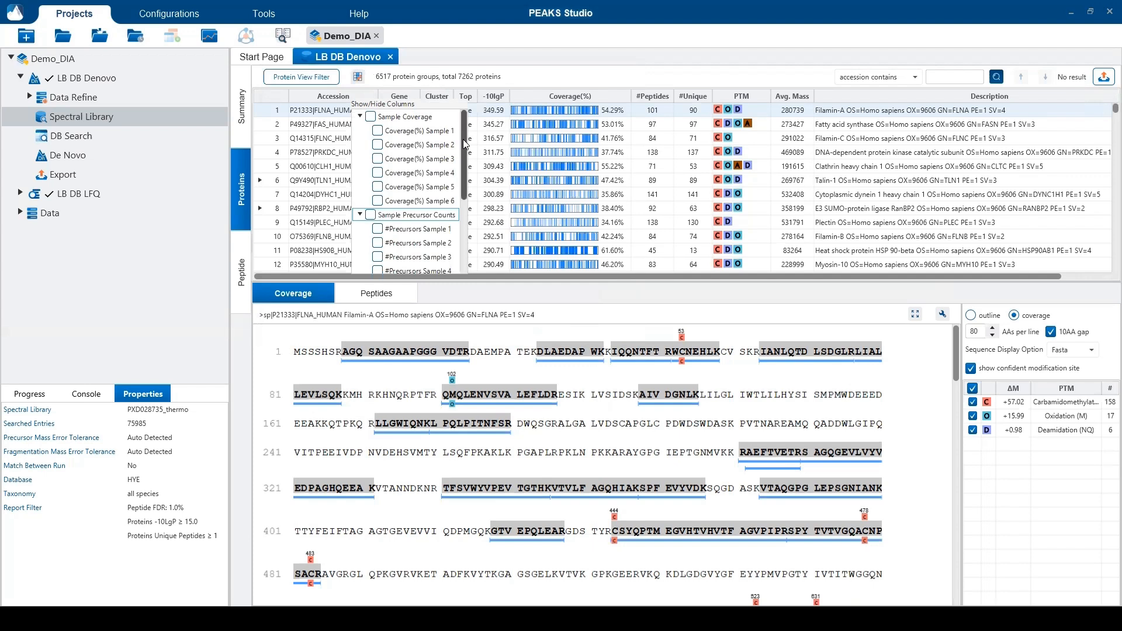
pyautogui.moveTo(463, 142); pyautogui.dragTo(458, 219)
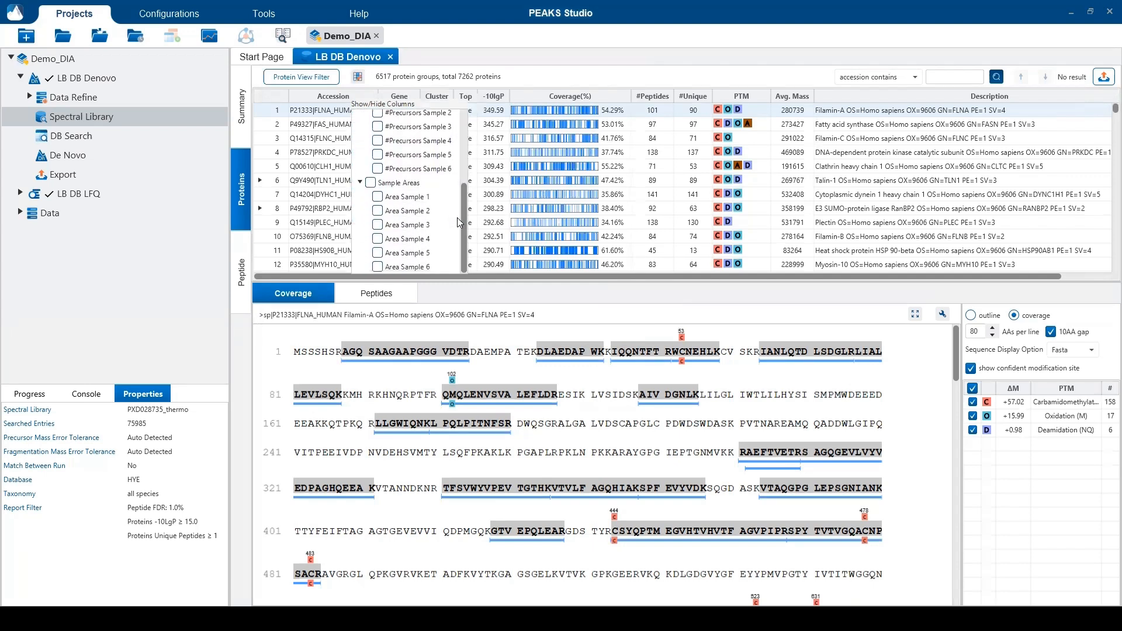
# - Close the column chooser and review the protein search criteria and the Export Protein Table options without exporting
pyautogui.click(358, 77)
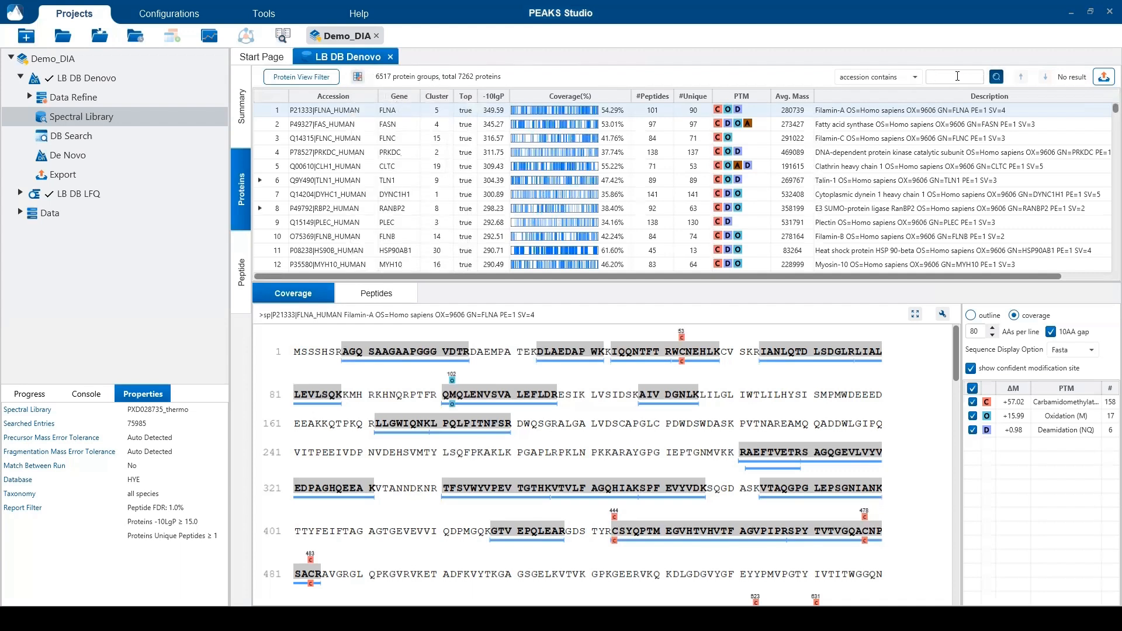
pyautogui.click(915, 77)
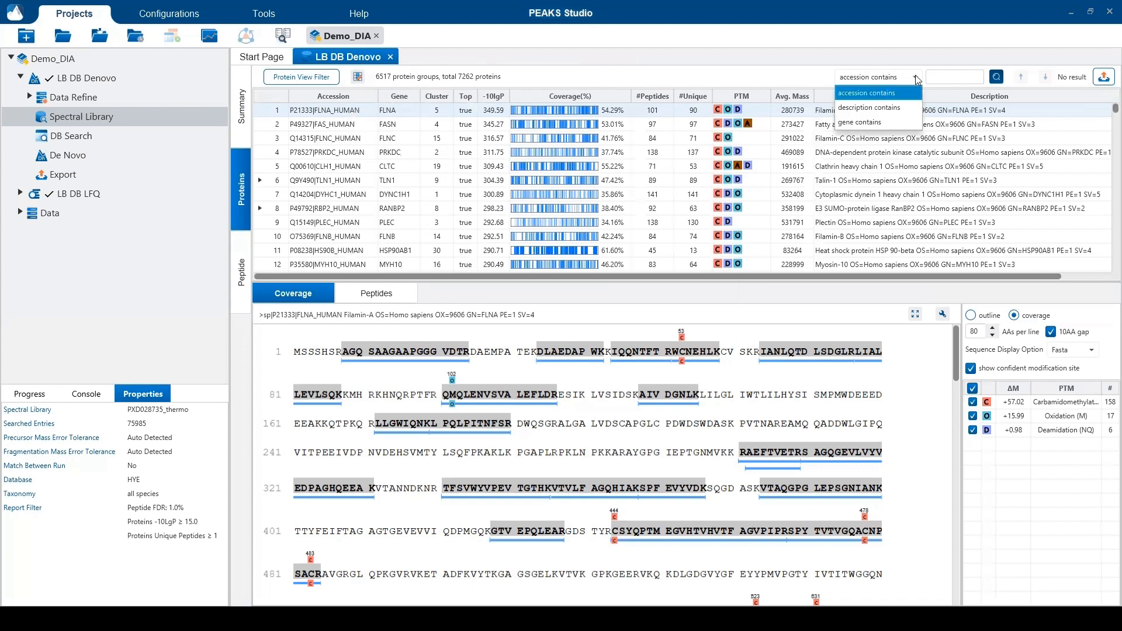
pyautogui.click(917, 79)
pyautogui.click(1103, 76)
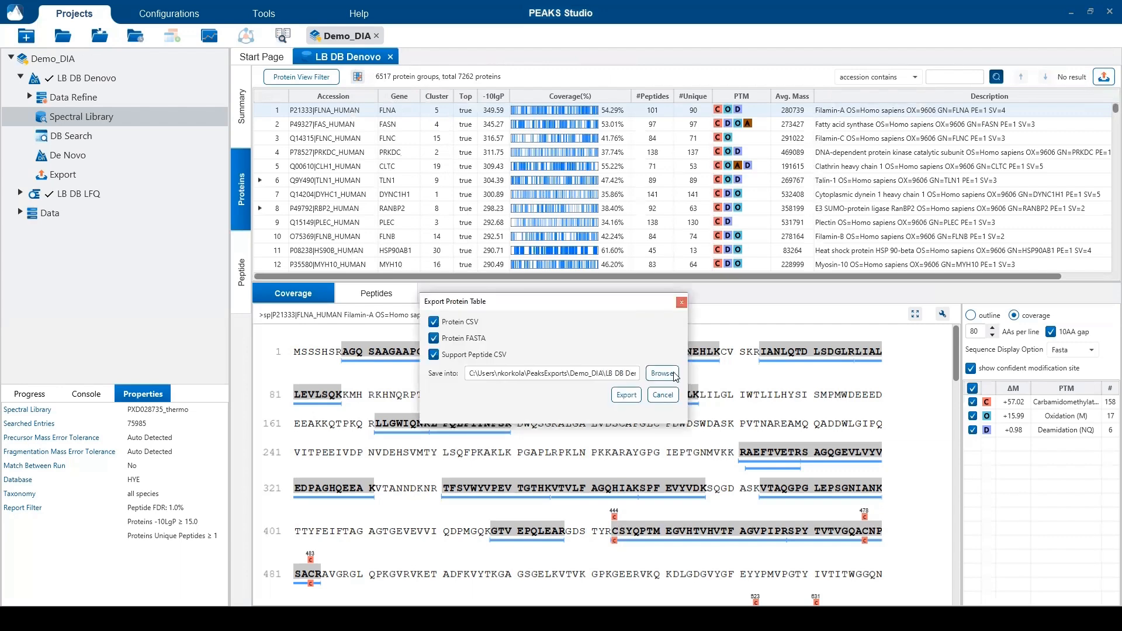
pyautogui.click(682, 302)
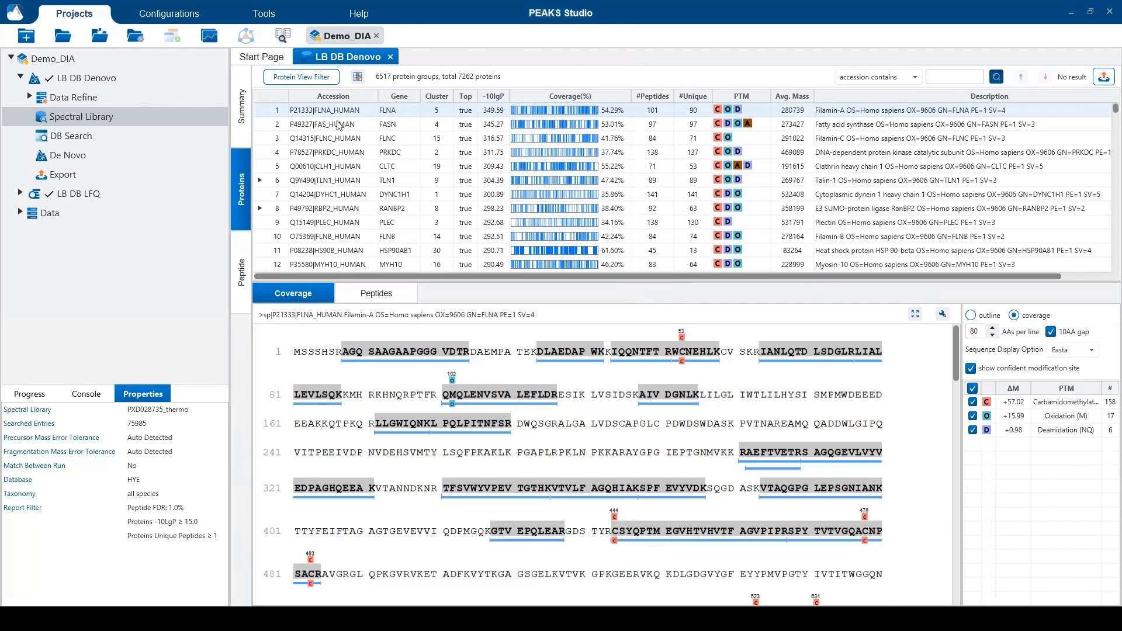
# - View the sequence coverage of FAS_HUMAN and then FLNC_HUMAN, inspecting the details of the matched peptide LIALLEVLSQK
pyautogui.click(367, 126)
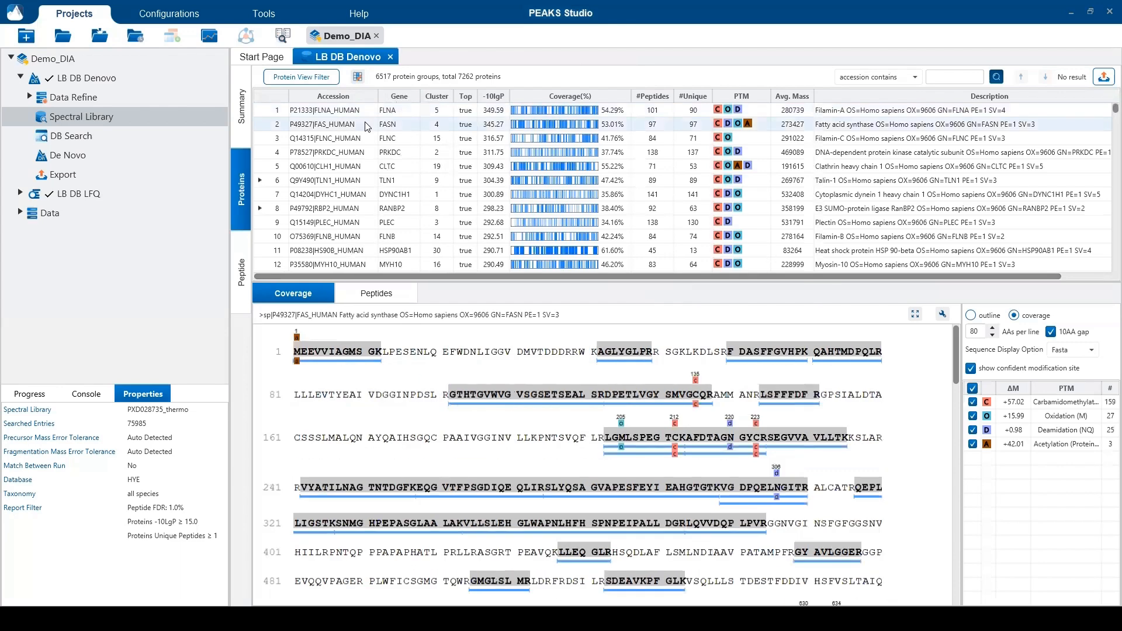
pyautogui.click(367, 142)
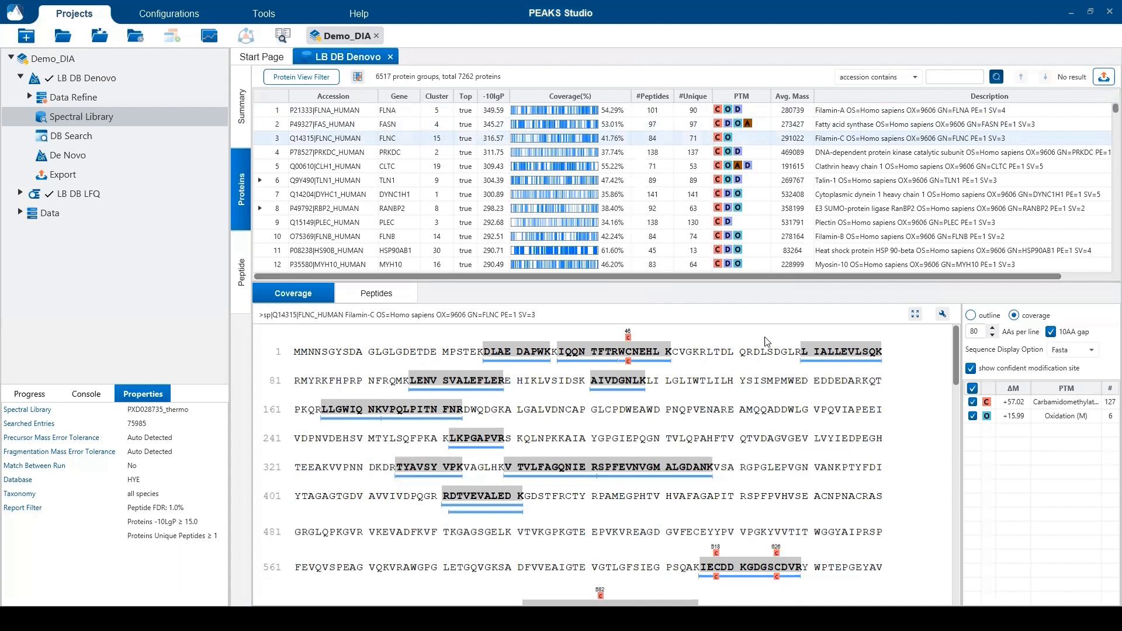
pyautogui.moveTo(818, 365)
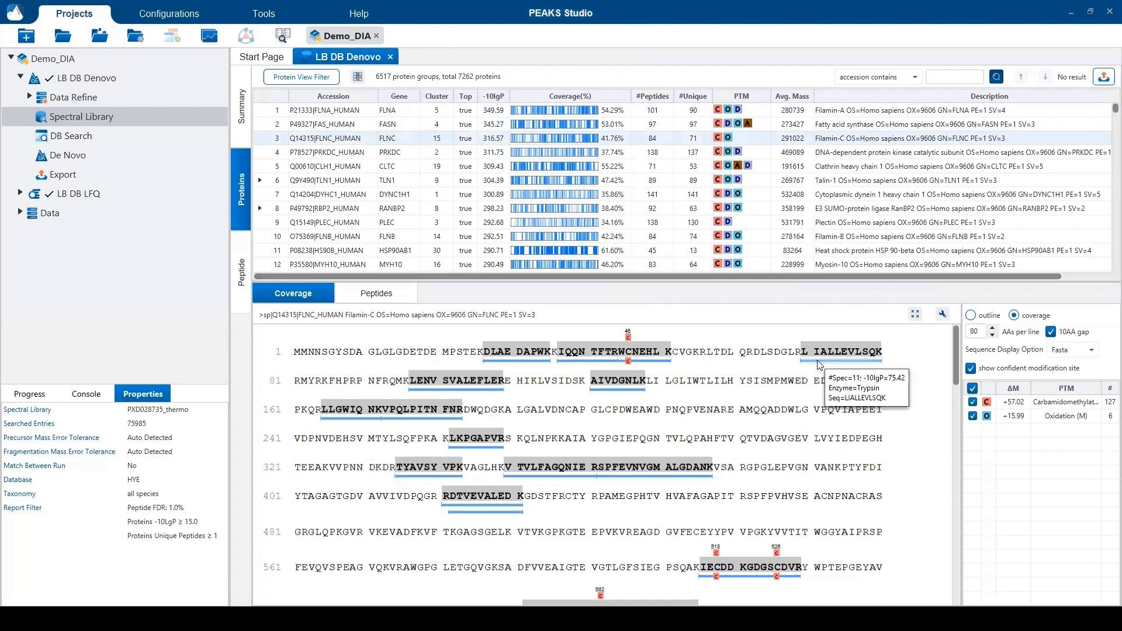
# - Try the outline view and 70 amino acids per line on the coverage map, ending on coverage view with 80 per line
pyautogui.click(971, 316)
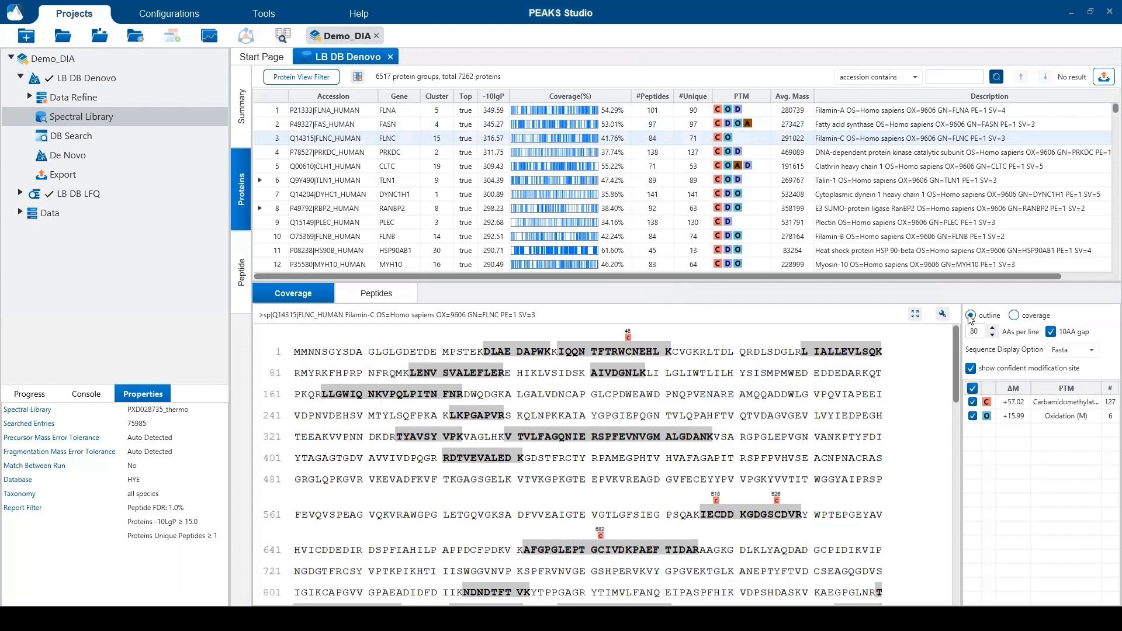
pyautogui.click(1015, 316)
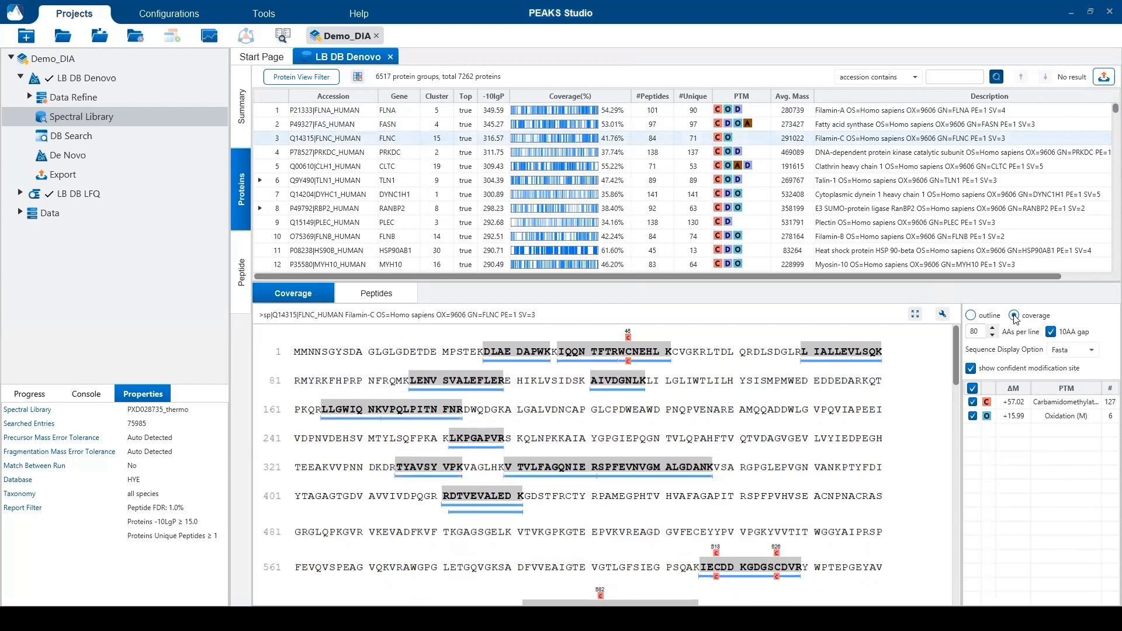
pyautogui.click(993, 336)
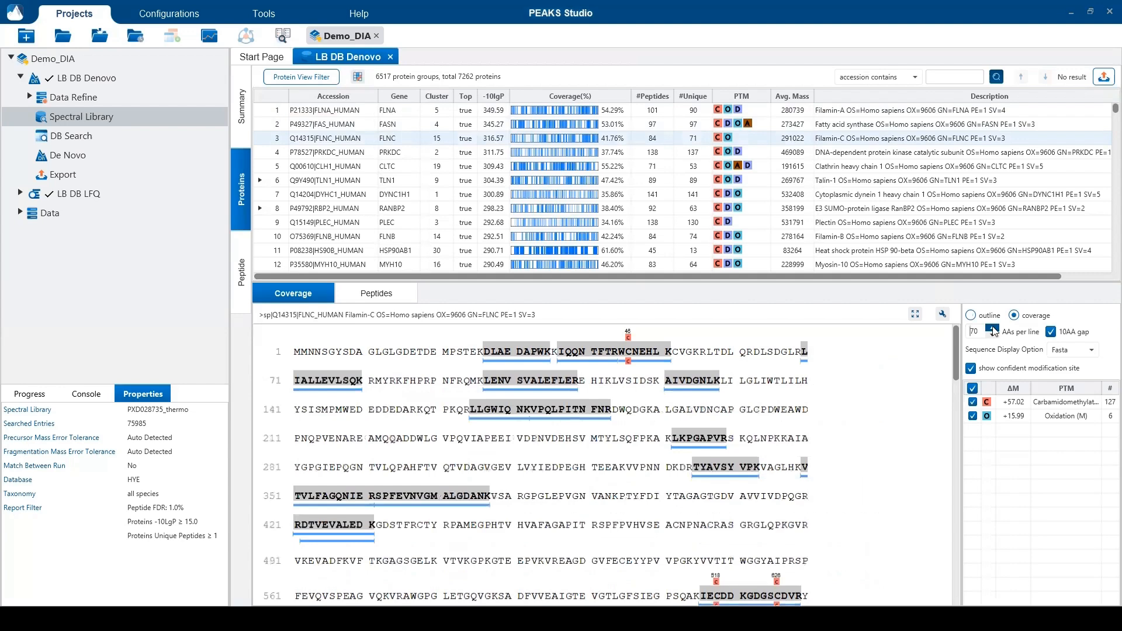
pyautogui.click(993, 329)
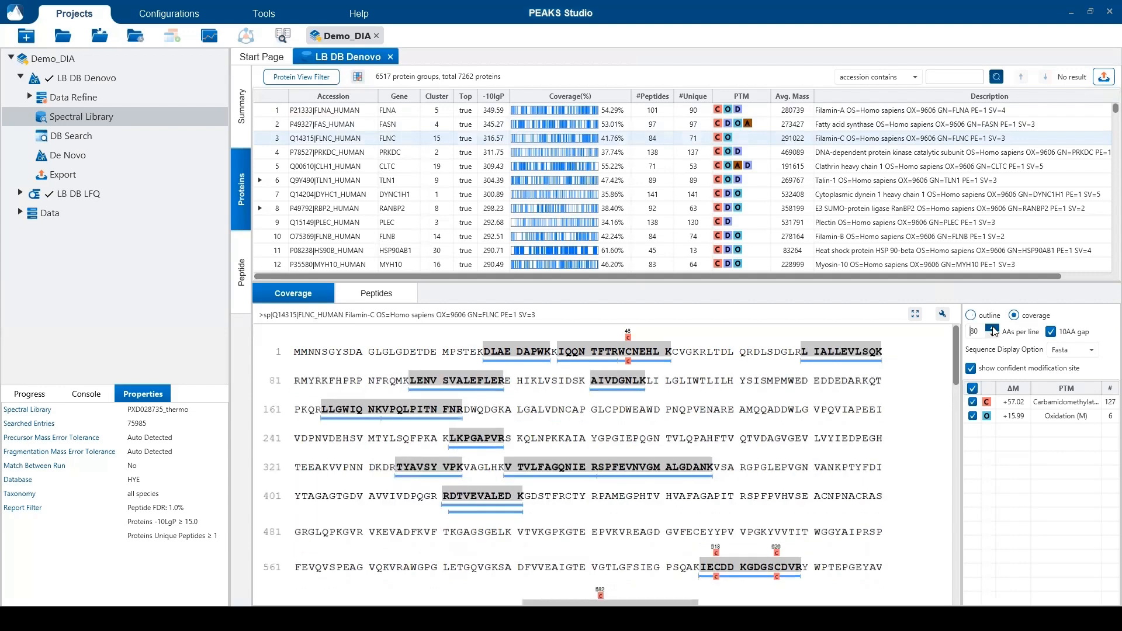
# - Try the coverage map without the 10AA gap and with the Trypsin sequence display, ending with the gap on and Fasta display
pyautogui.click(1051, 332)
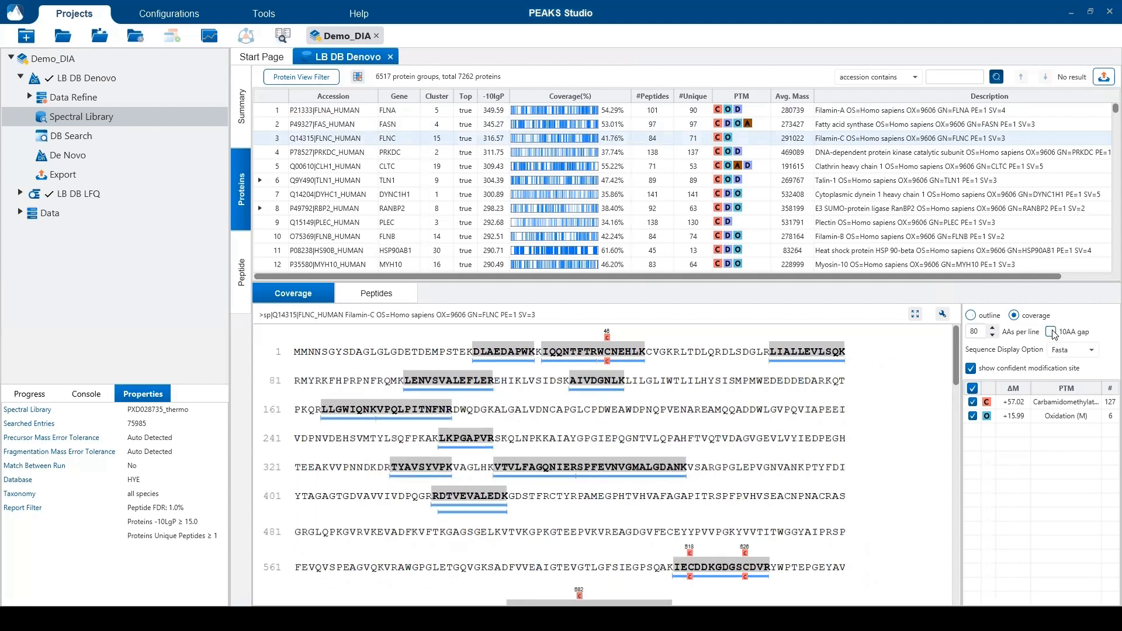
pyautogui.click(1051, 332)
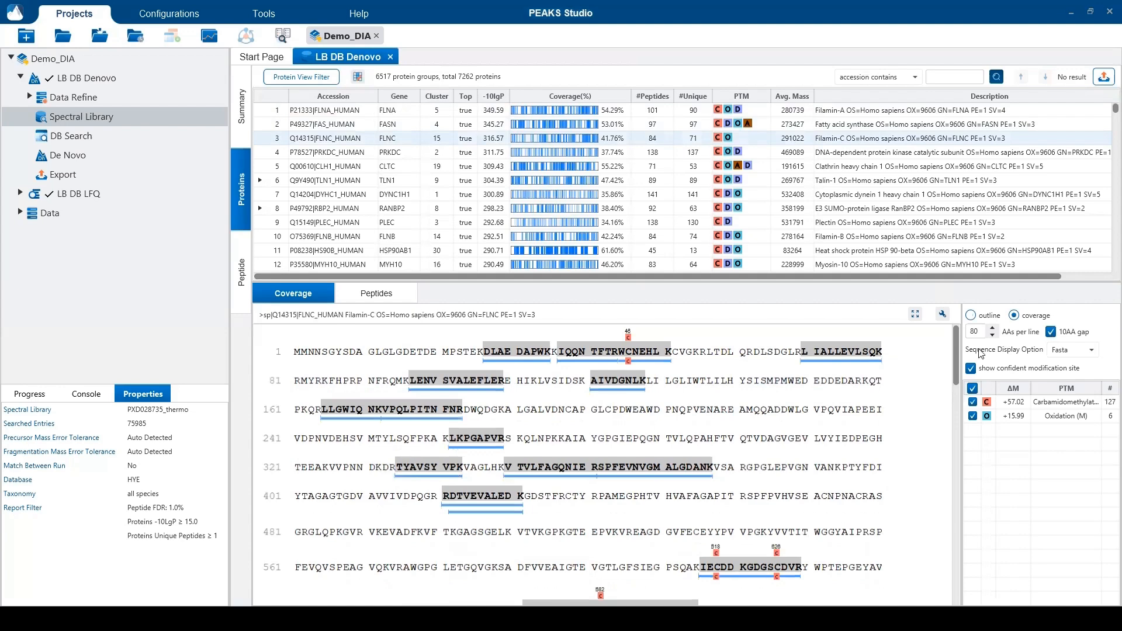
pyautogui.click(1087, 353)
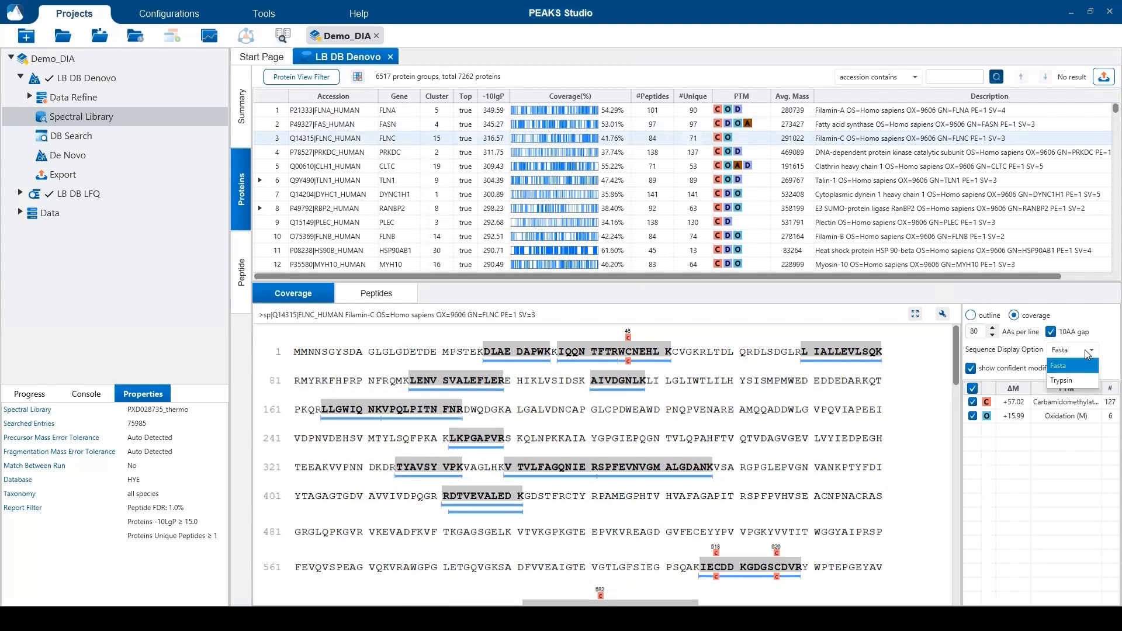
pyautogui.click(1079, 381)
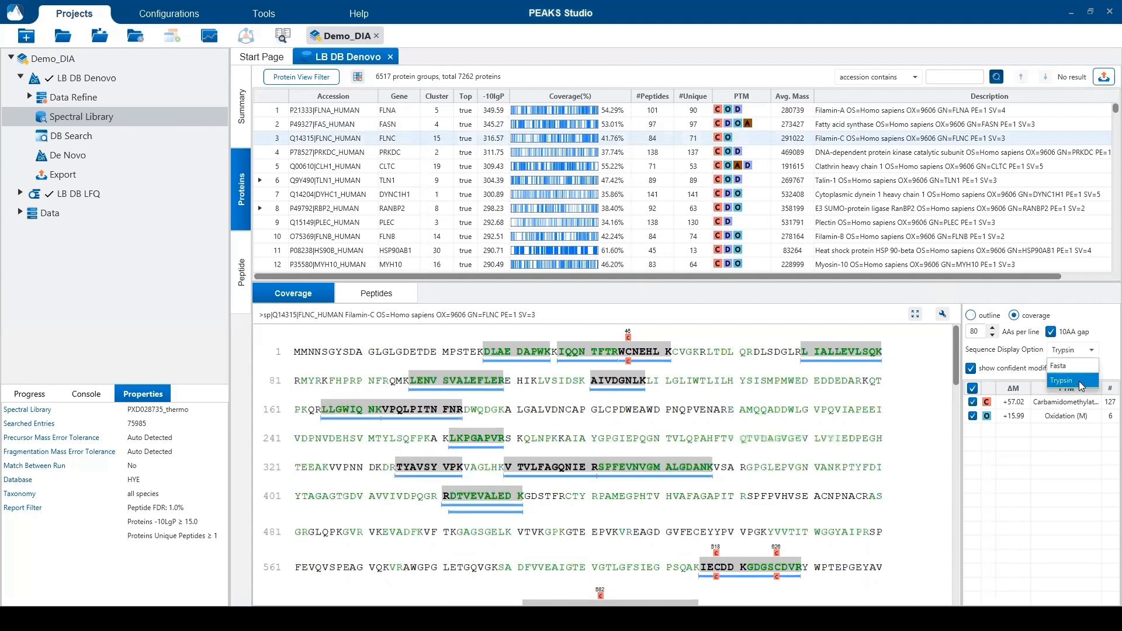
pyautogui.click(1088, 355)
pyautogui.click(1075, 366)
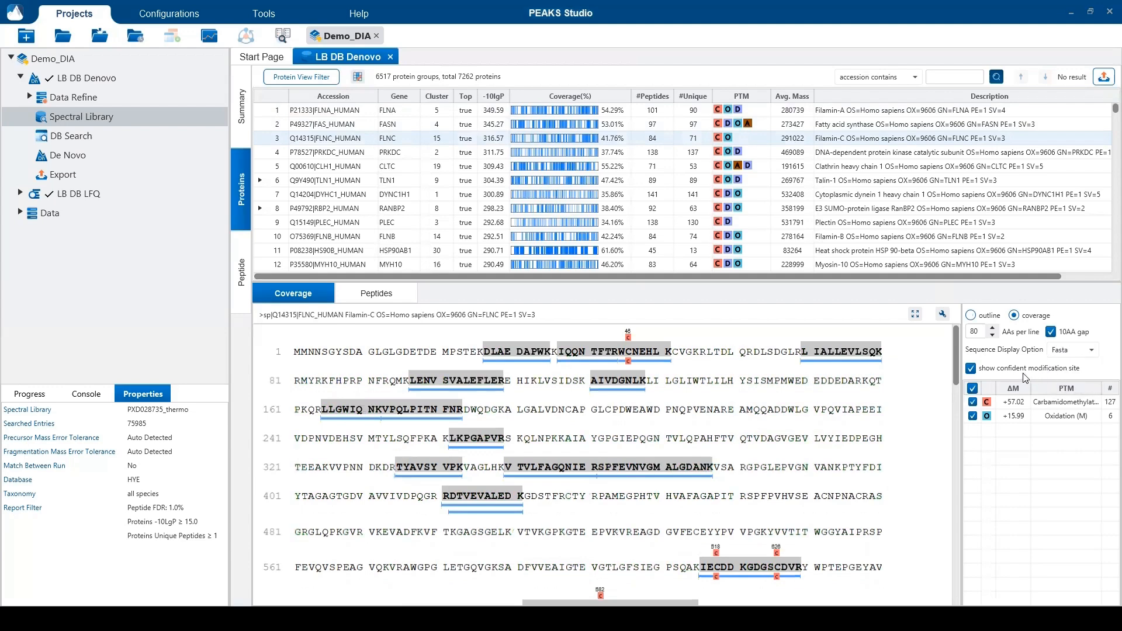
# - Try hiding the confident modification sites and the Carbamidomethylation marks on the sequence, ending with both shown
pyautogui.click(970, 368)
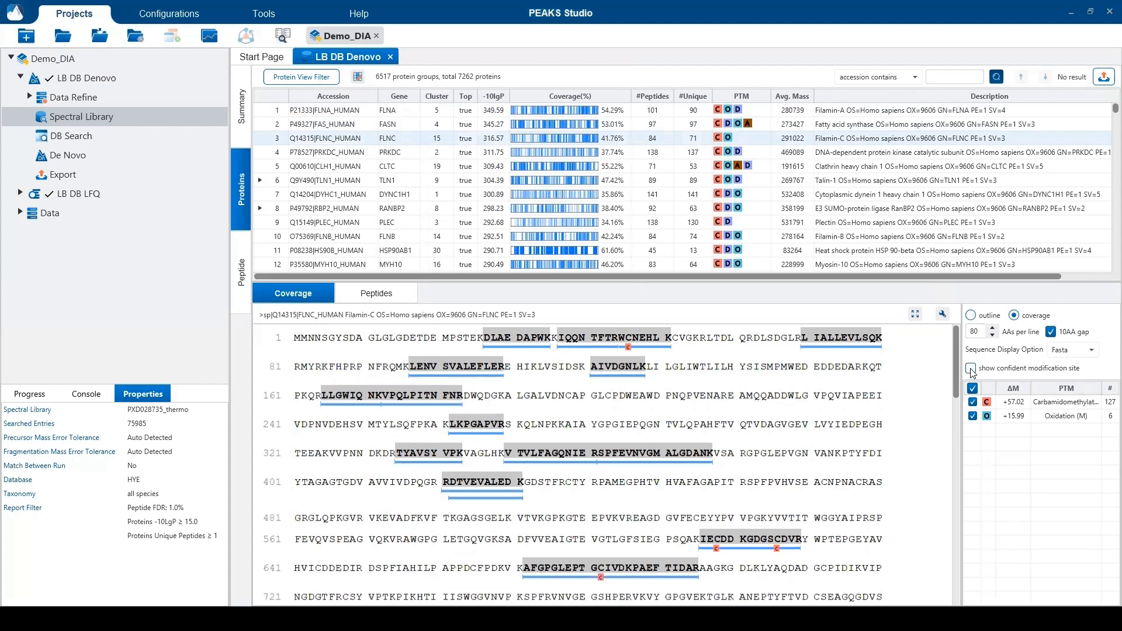
pyautogui.click(971, 368)
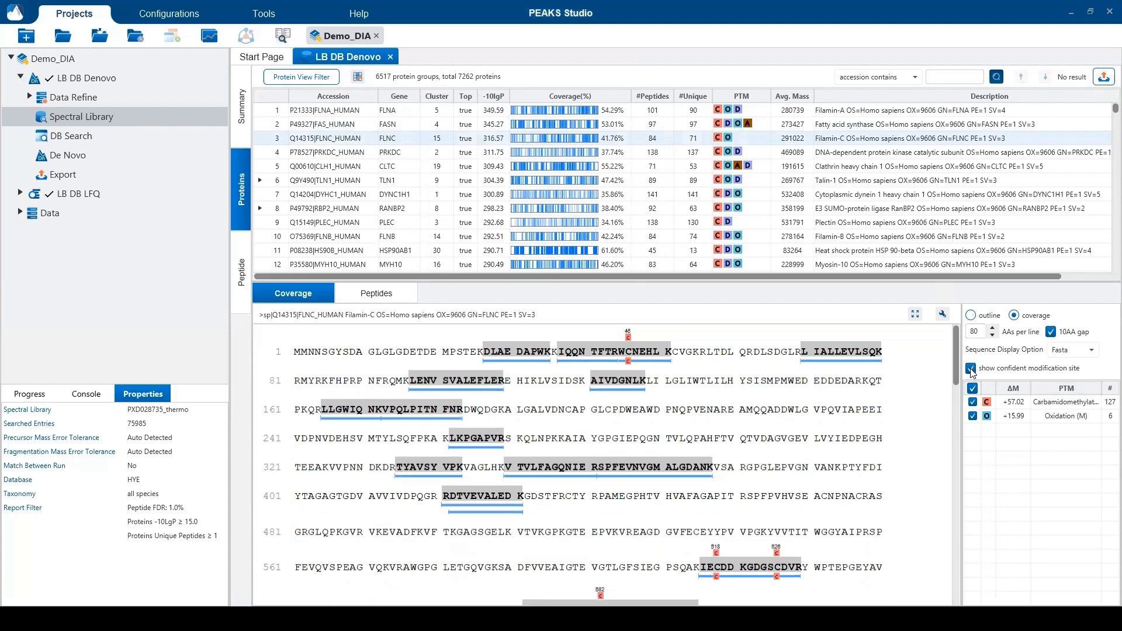
pyautogui.click(973, 403)
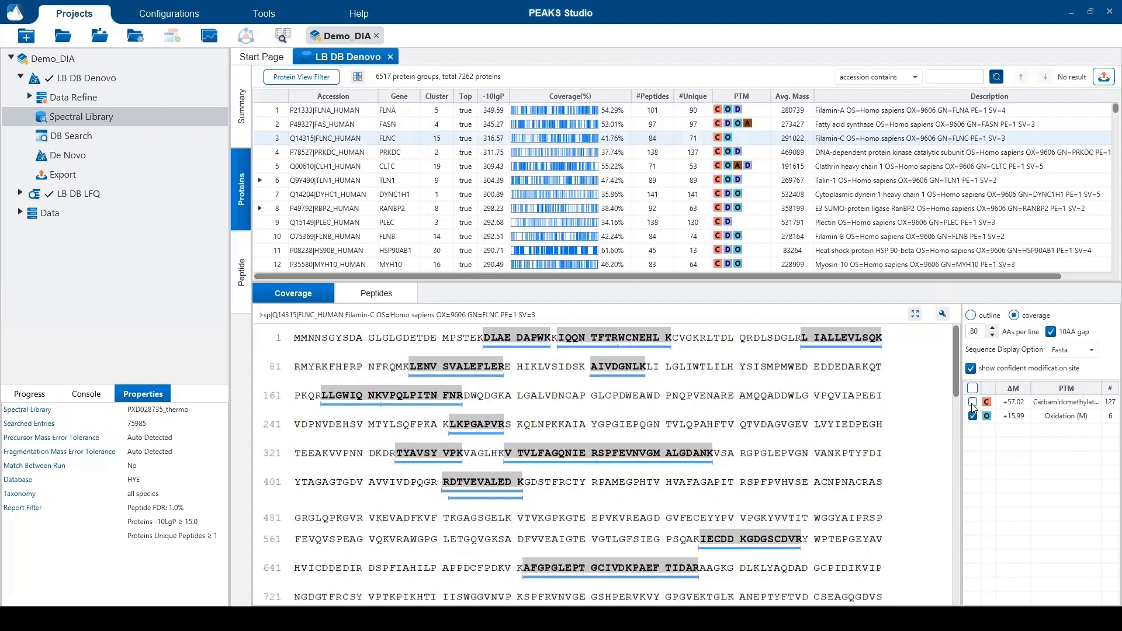
pyautogui.click(973, 403)
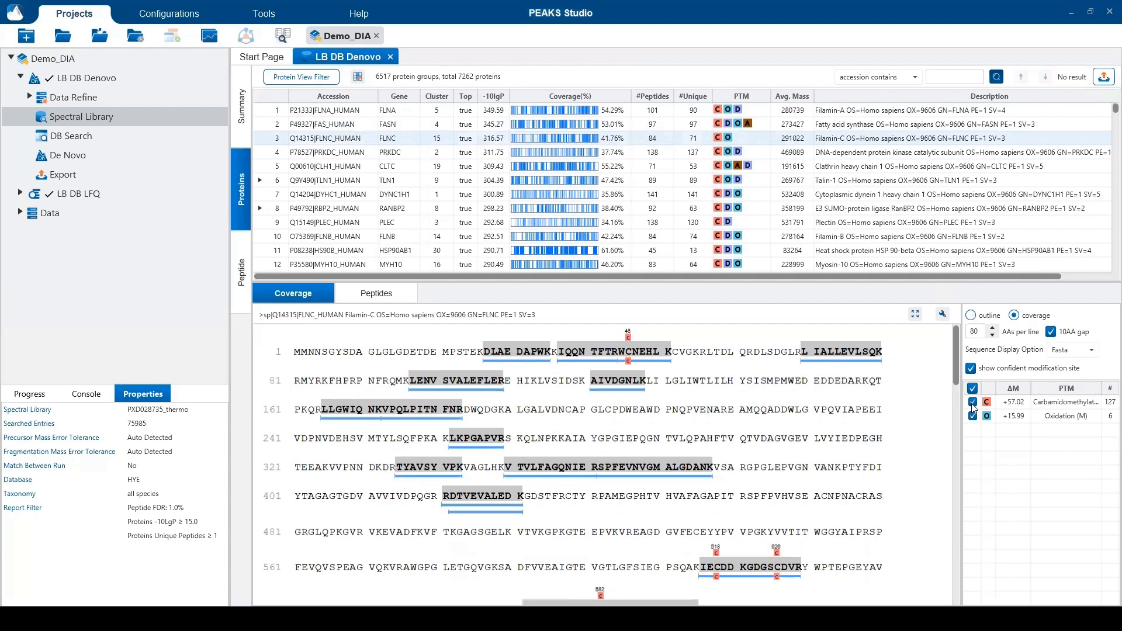
# - View the Filamin-C coverage map in full-window size and restore the normal layout
pyautogui.click(915, 316)
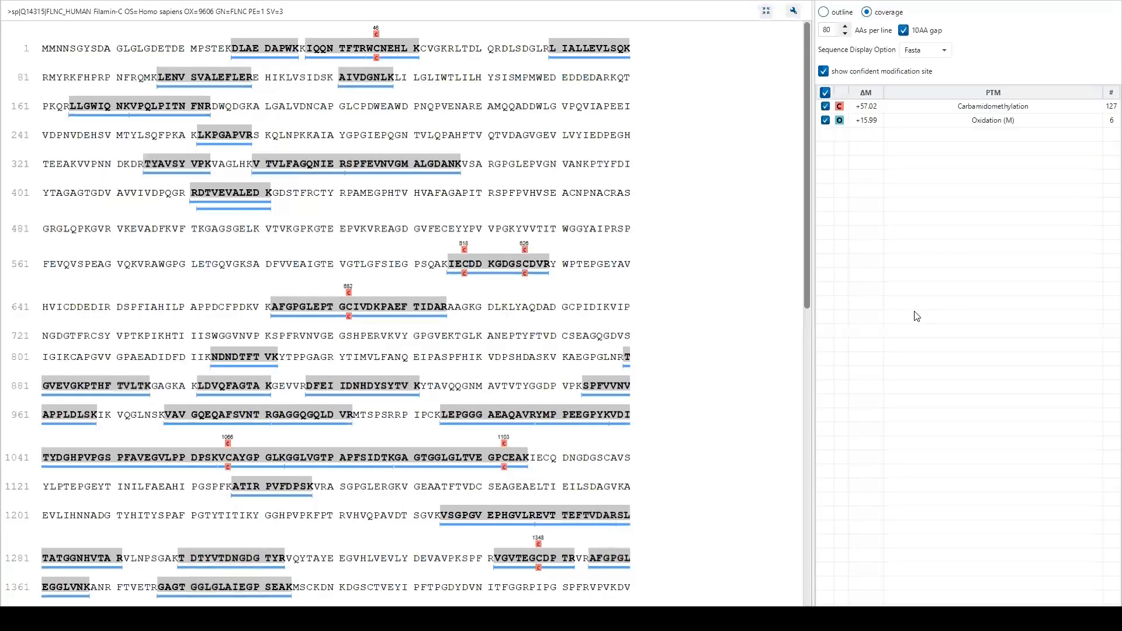
pyautogui.click(765, 11)
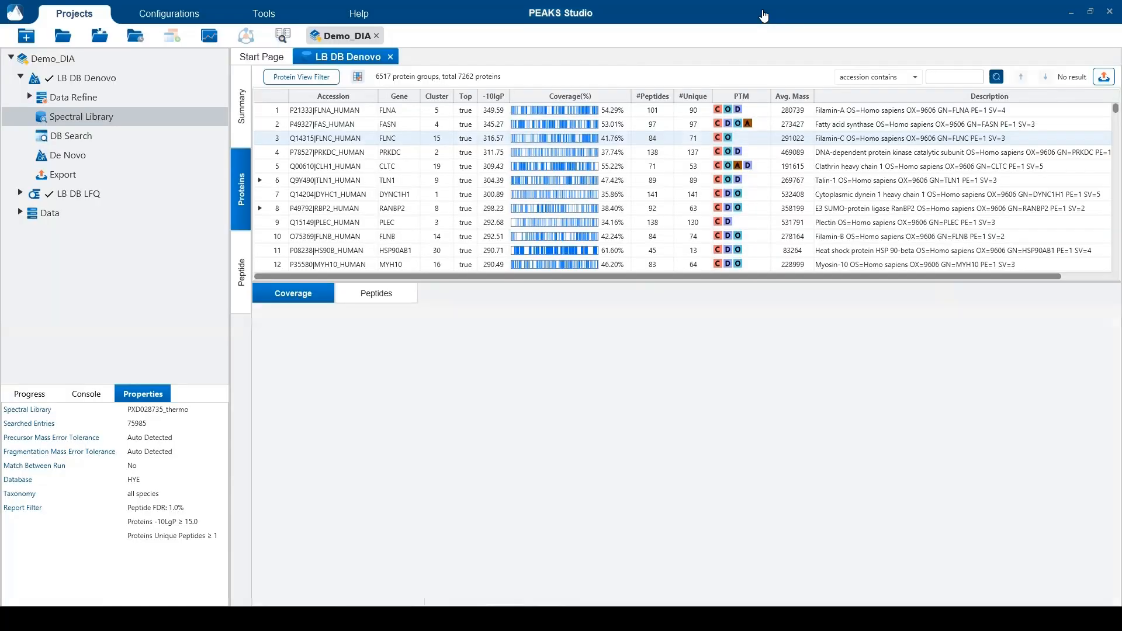
# - Check the coverage statistics of Filamin-C and list its supporting peptides
pyautogui.click(921, 316)
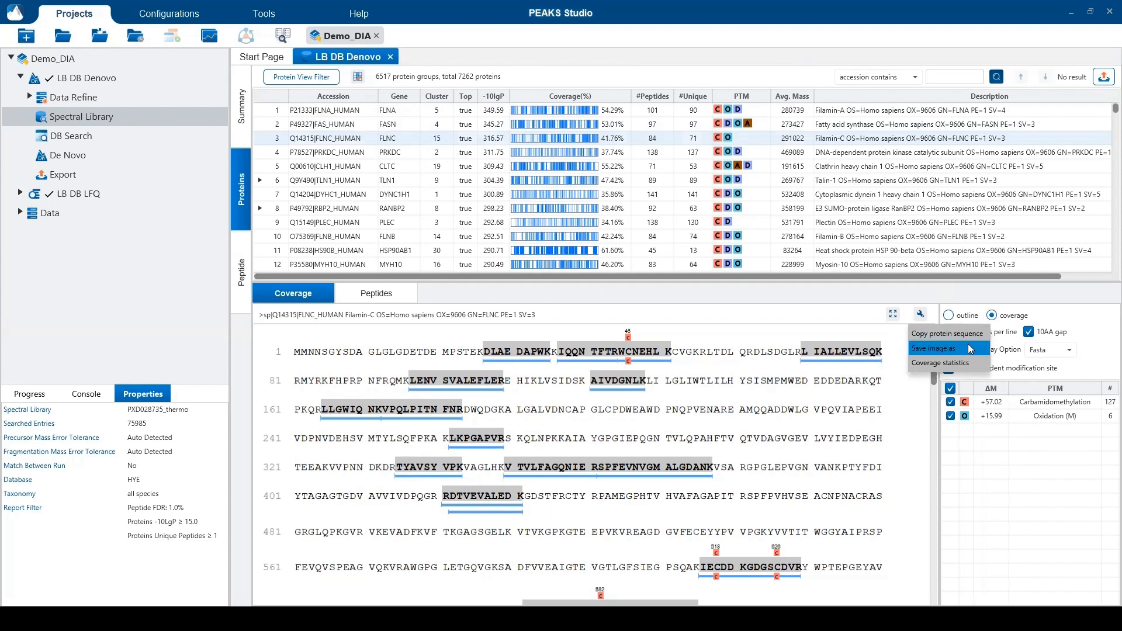
pyautogui.click(975, 362)
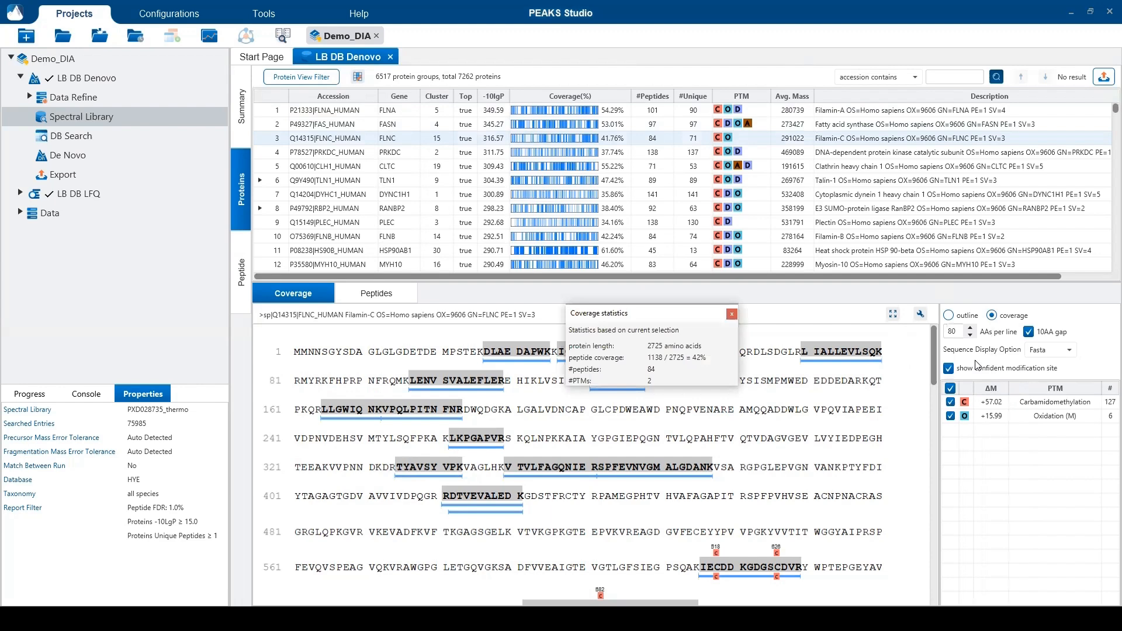
pyautogui.click(732, 316)
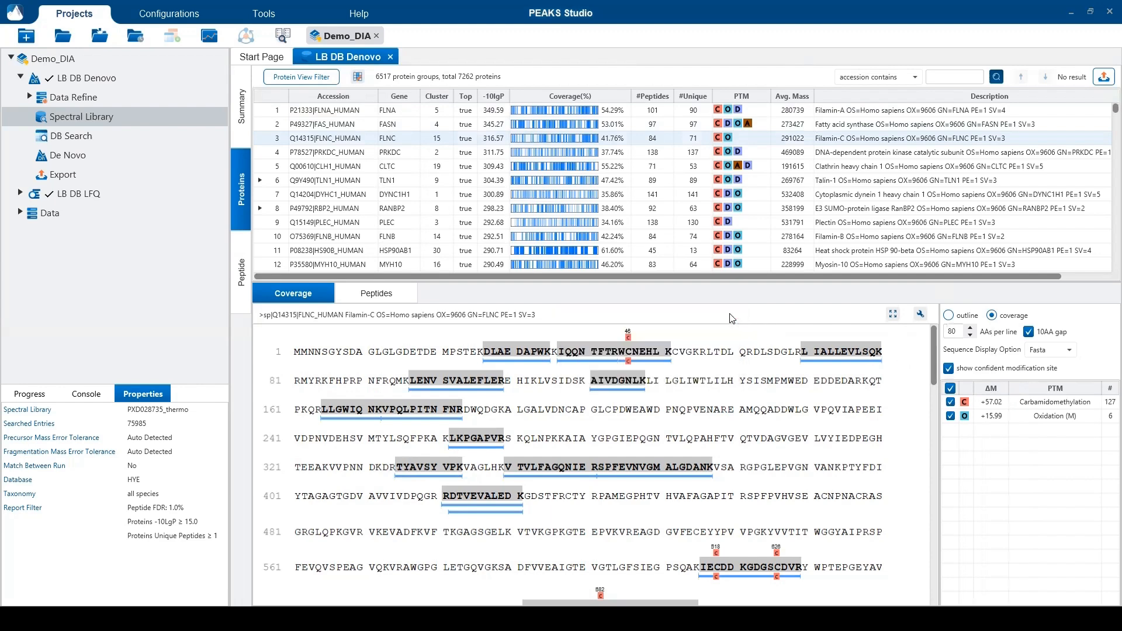
pyautogui.click(404, 293)
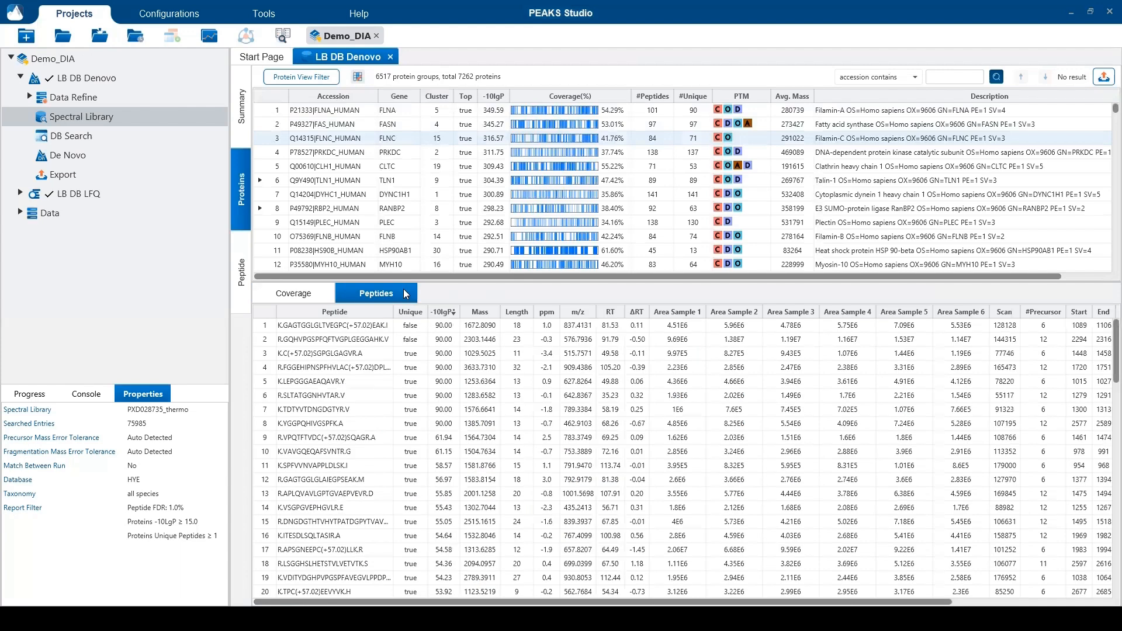
# - Open the peptide results and show the Sample 4 feature match of the peptide A(+42.01)DAEVIILPK
pyautogui.click(241, 243)
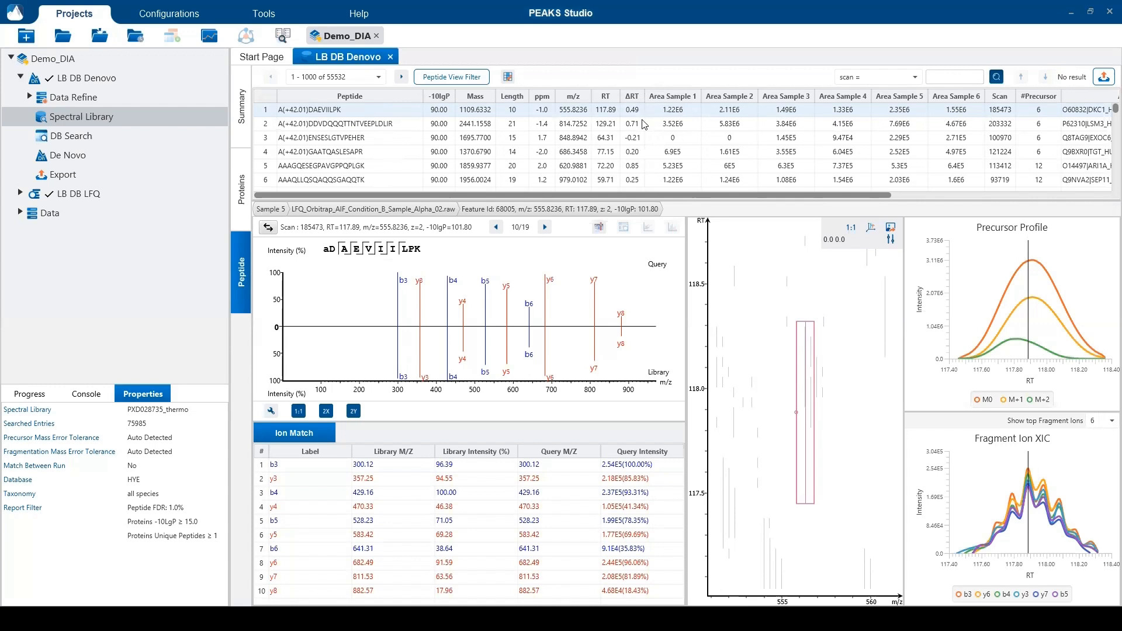
pyautogui.click(279, 216)
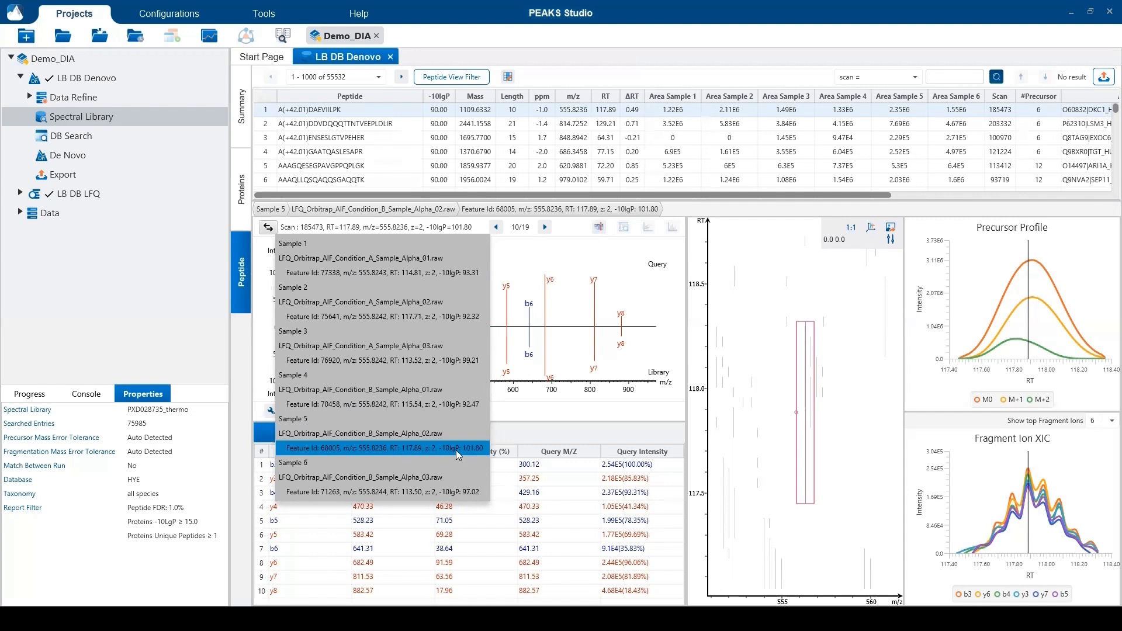
pyautogui.click(374, 403)
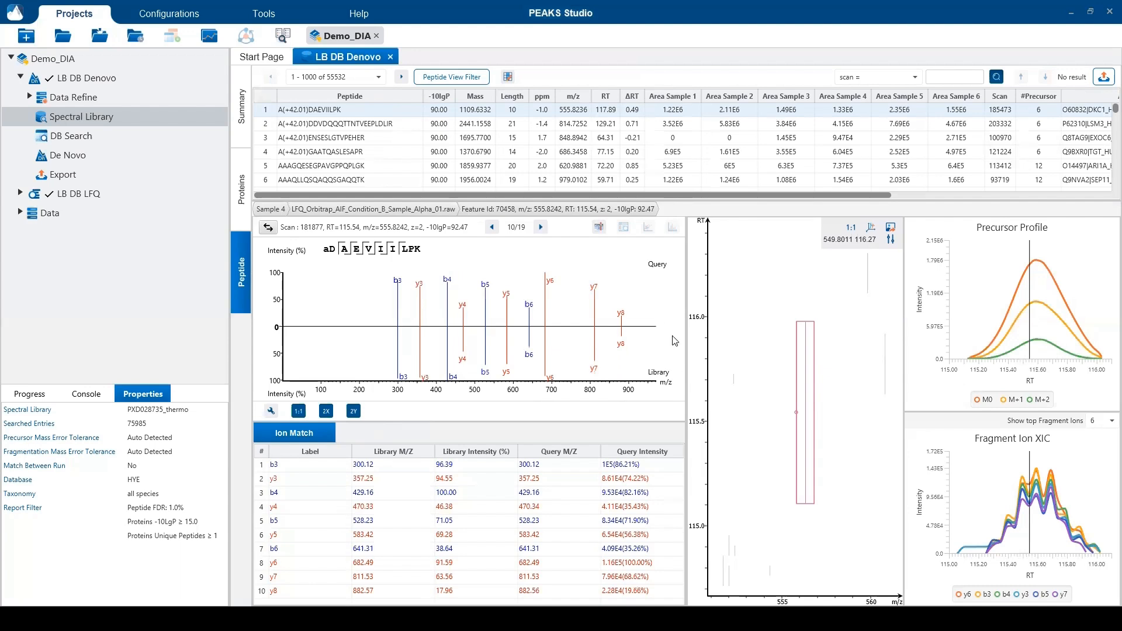
# - Switch from the library mirror plot to the annotated spectrum and step through the feature's scans from 10 to 16 of 19
pyautogui.click(269, 228)
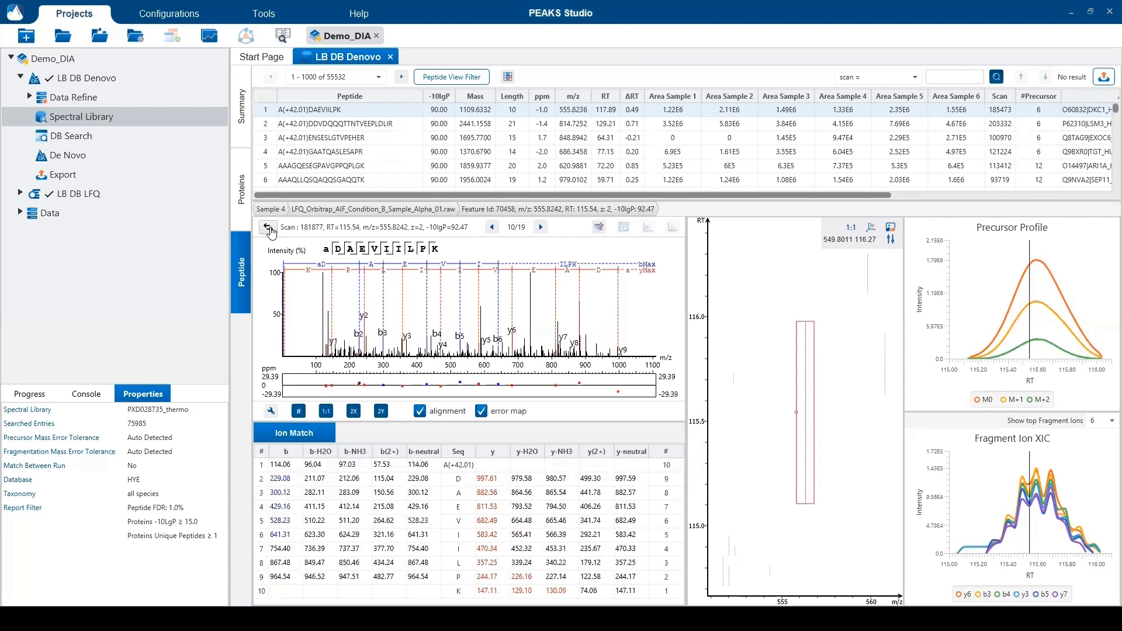
pyautogui.moveTo(338, 253)
pyautogui.click(542, 228)
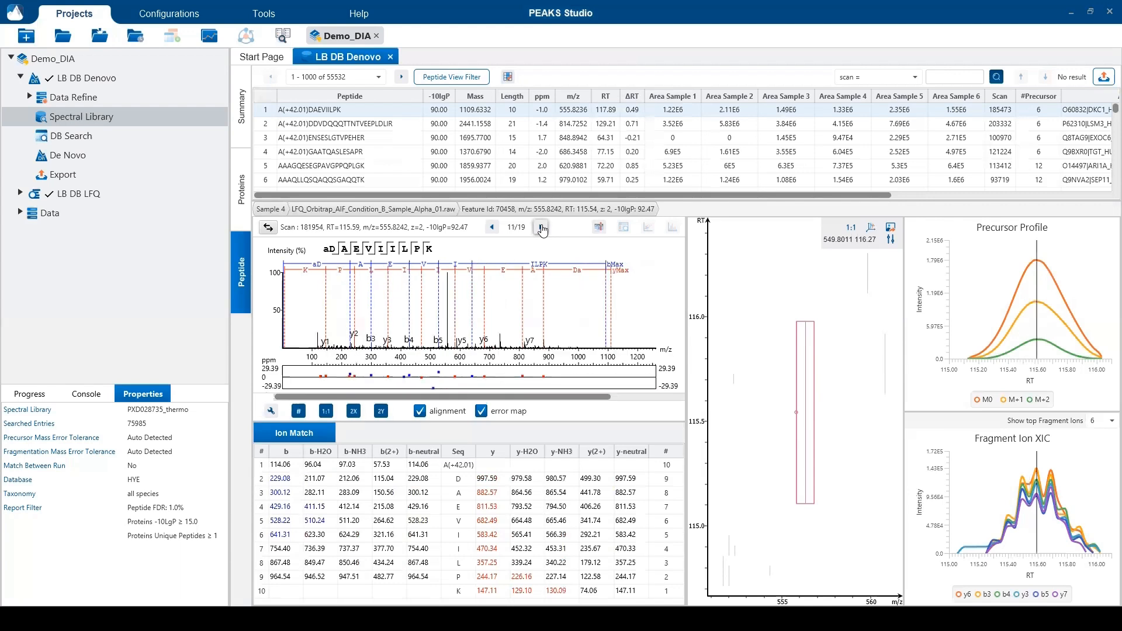
pyautogui.click(542, 228)
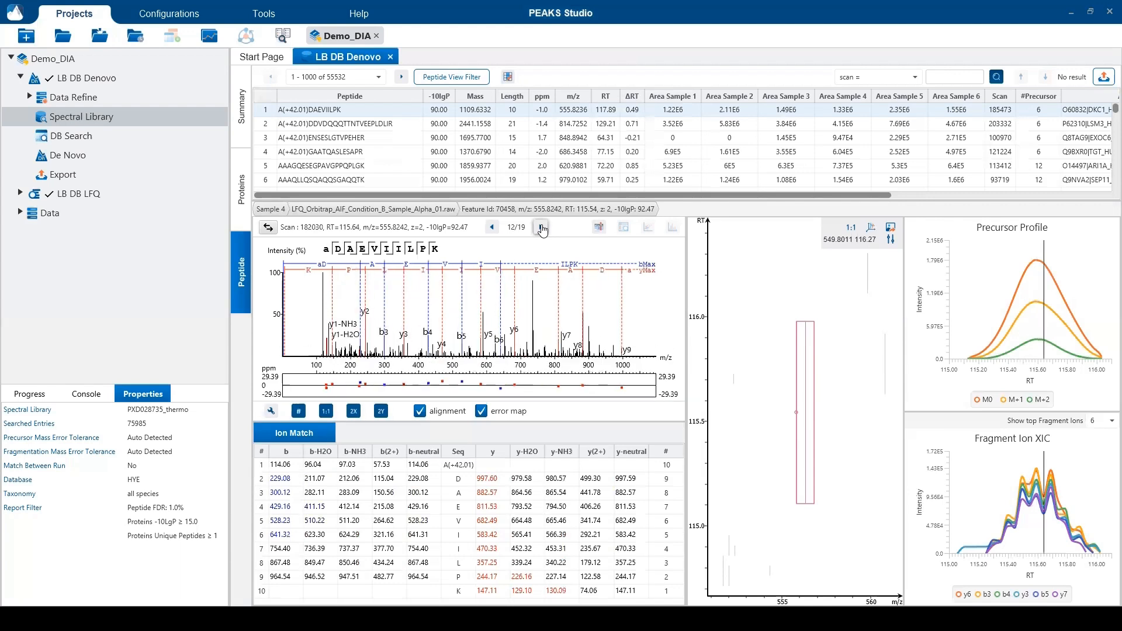
pyautogui.click(542, 228)
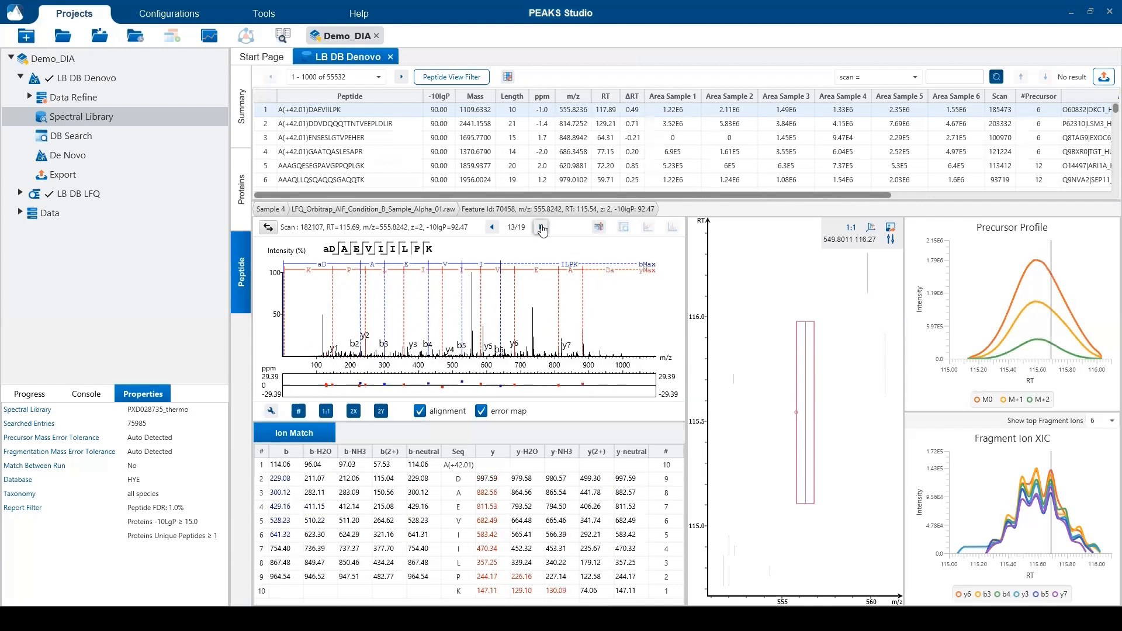
pyautogui.click(542, 228)
pyautogui.click(542, 228)
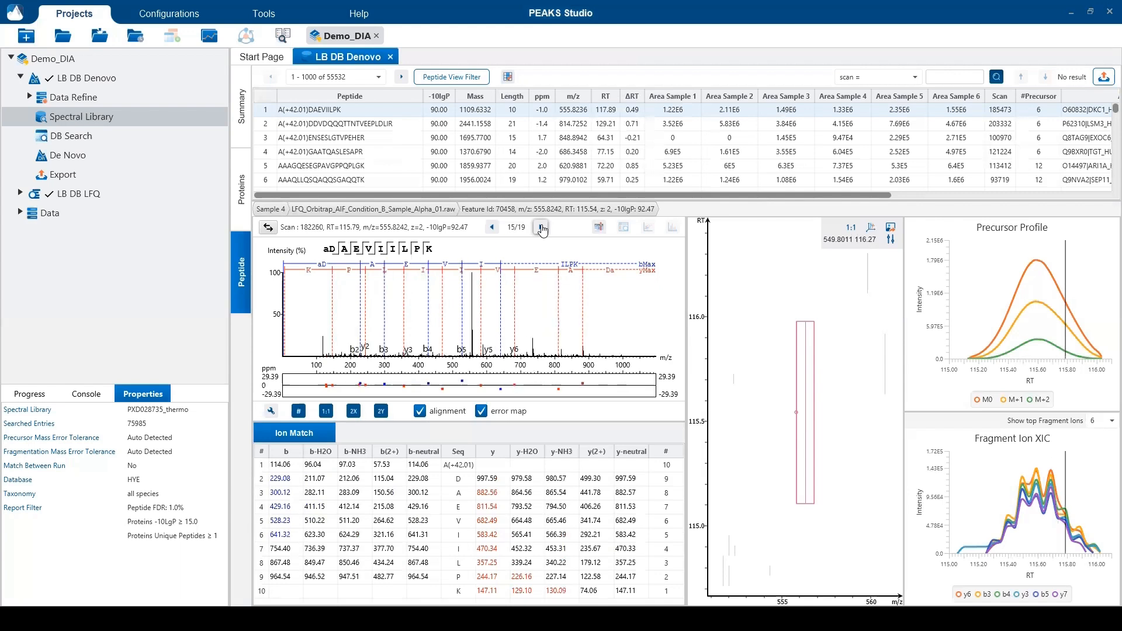
pyautogui.click(541, 228)
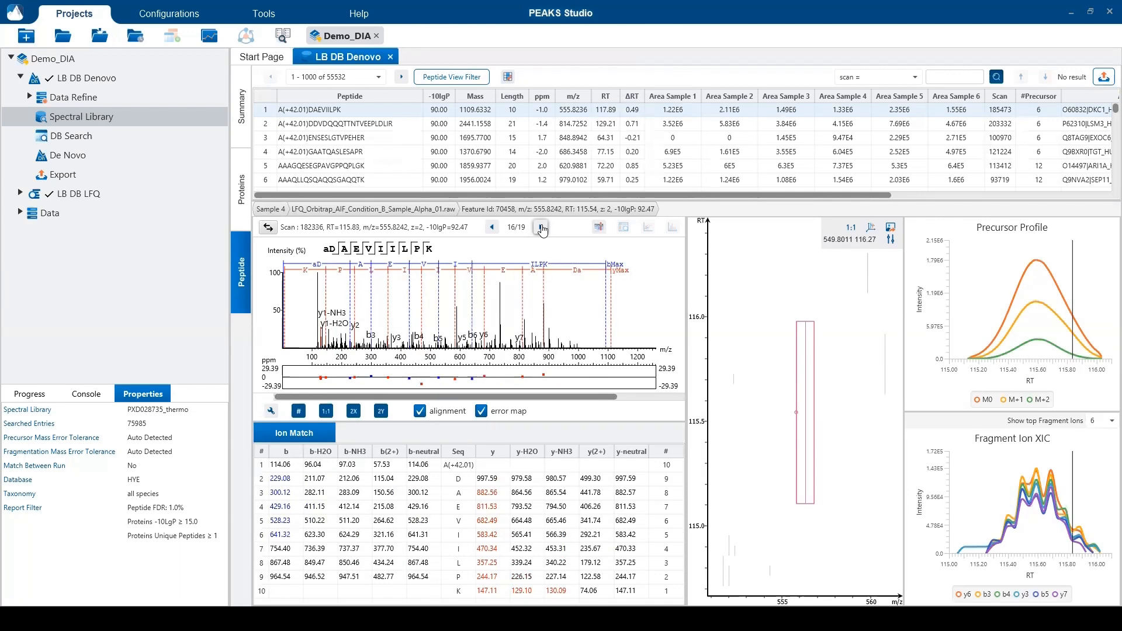
# - Review the spectrum's ion annotation settings and toggle its intensity axis between absolute and relative values
pyautogui.click(272, 412)
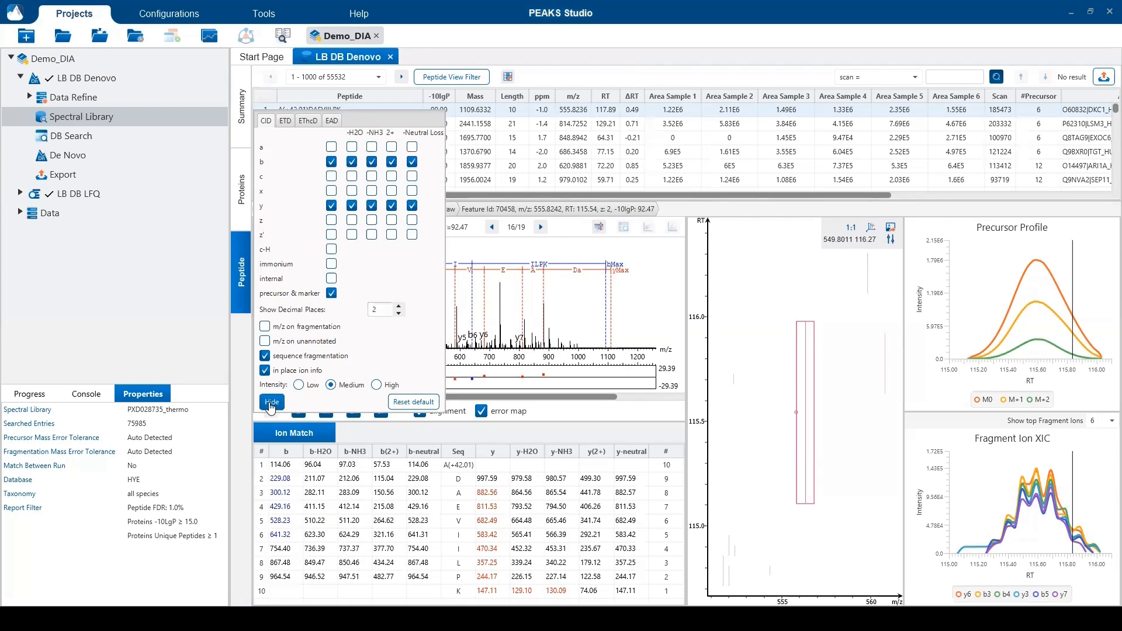
pyautogui.click(270, 404)
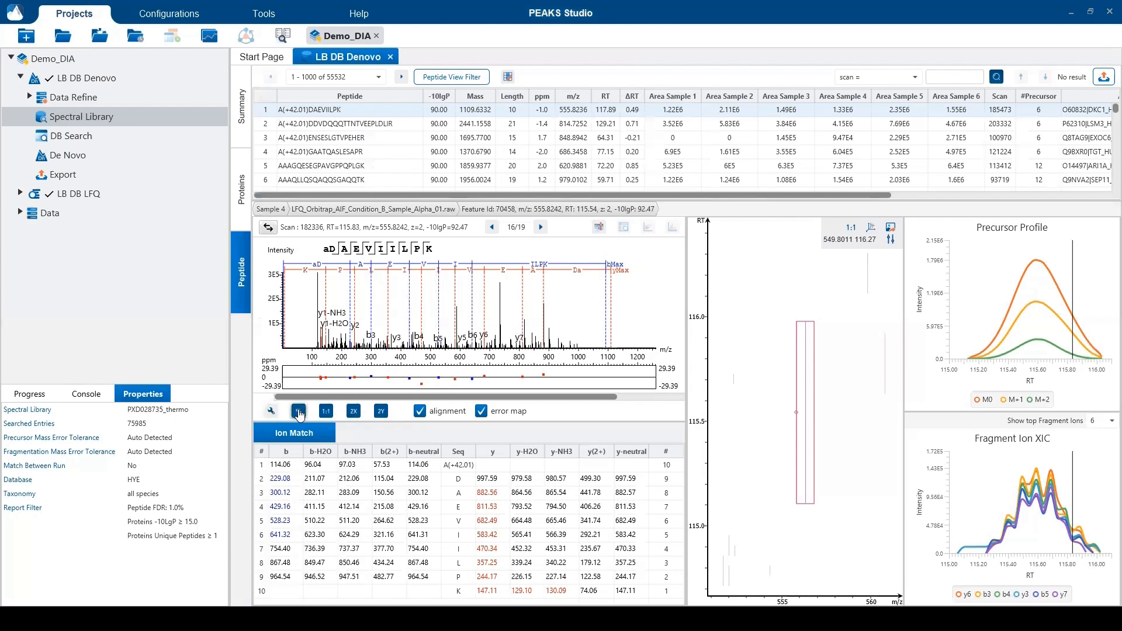
pyautogui.click(298, 412)
# - Magnify the annotated spectrum 2X along the m/z axis and 2Y along the intensity axis, then reset it to 1:1
pyautogui.click(352, 412)
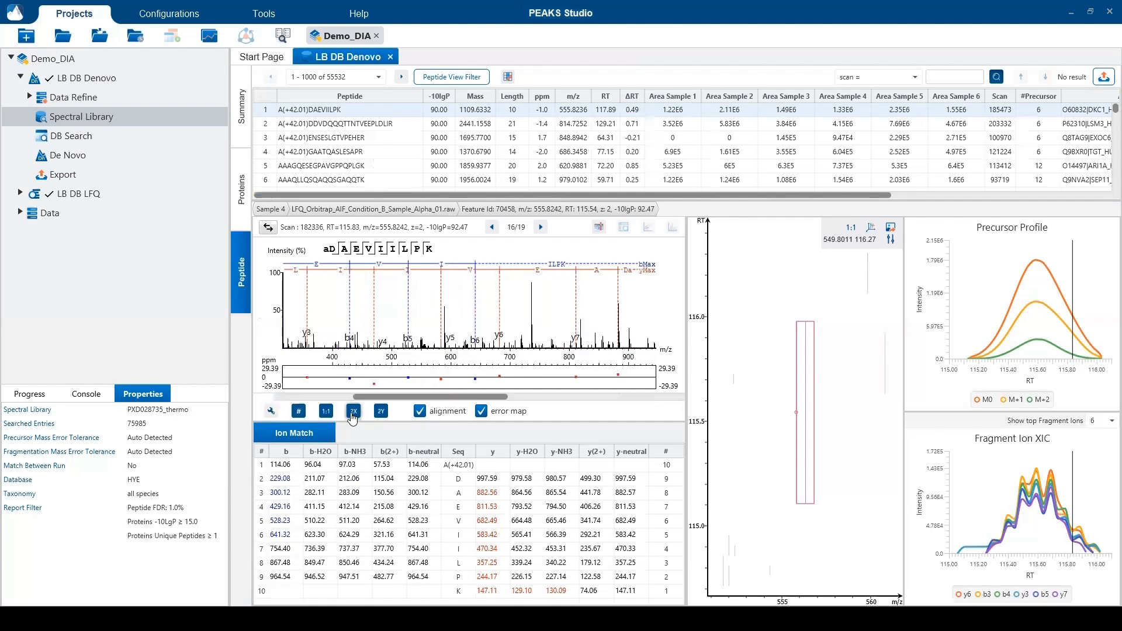
pyautogui.click(382, 412)
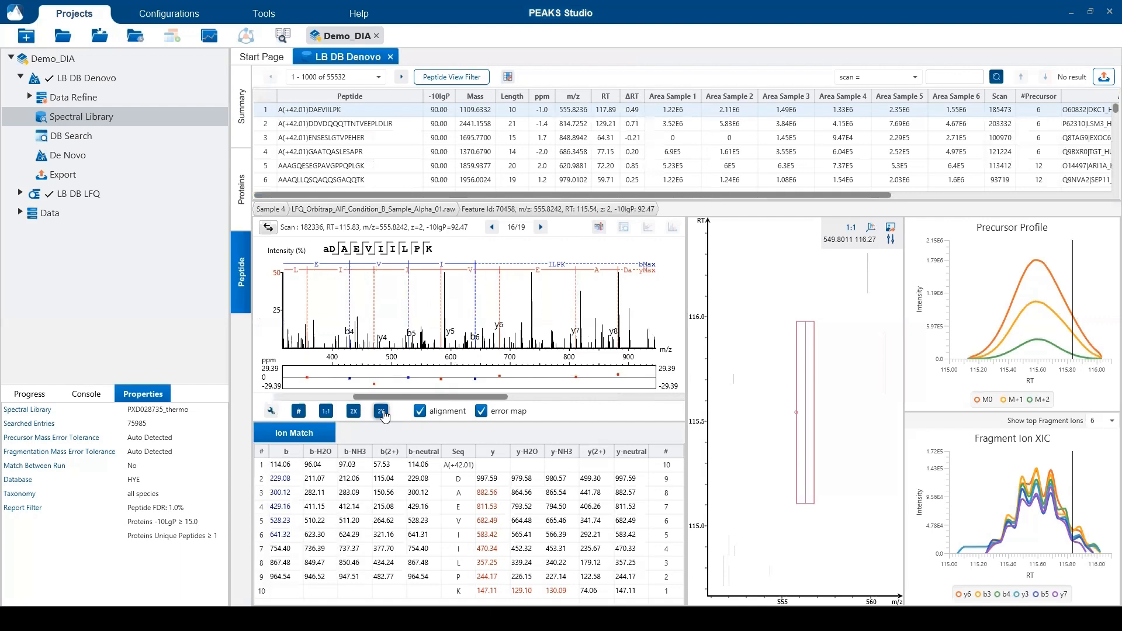
pyautogui.click(326, 412)
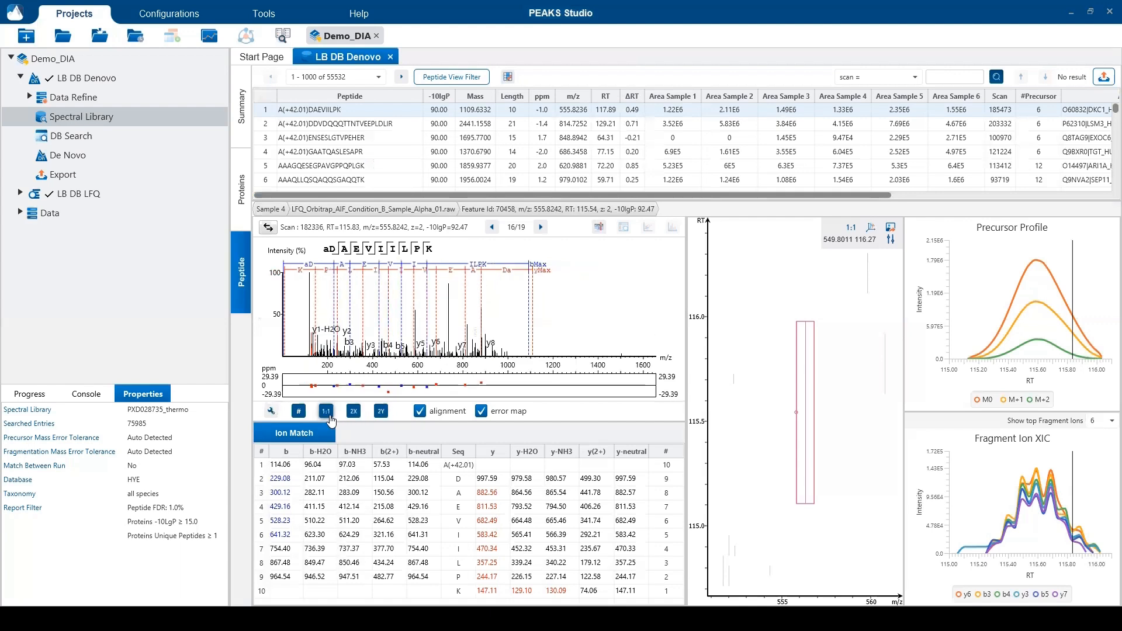
# - Hide and restore the spectrum's alignment overlay, then do the same with the error map
pyautogui.click(421, 412)
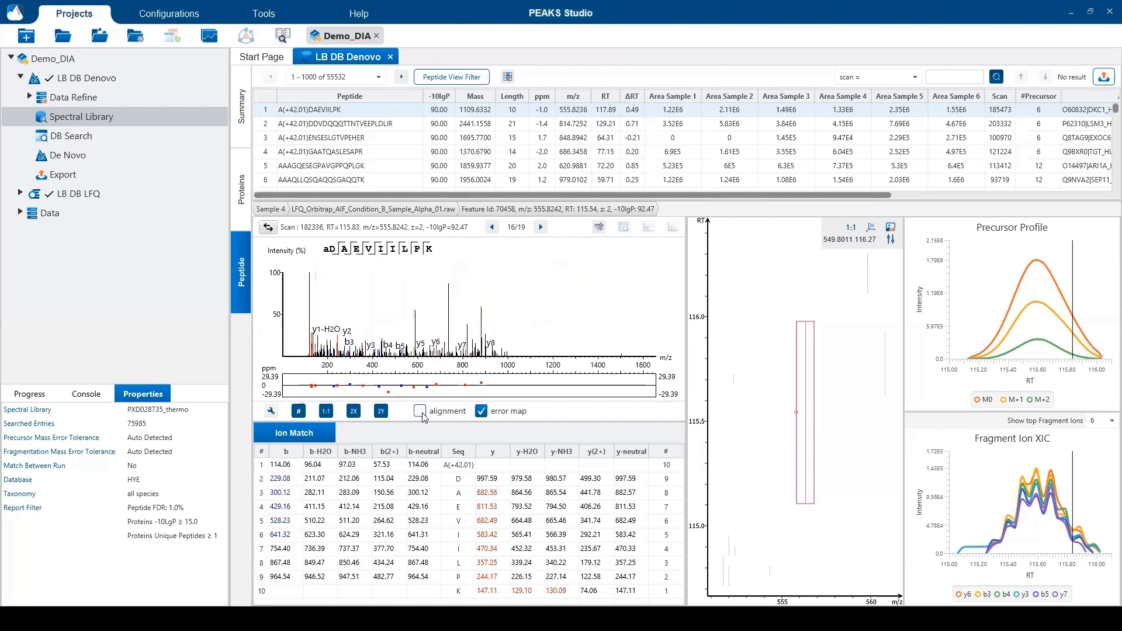
pyautogui.click(421, 412)
pyautogui.click(481, 412)
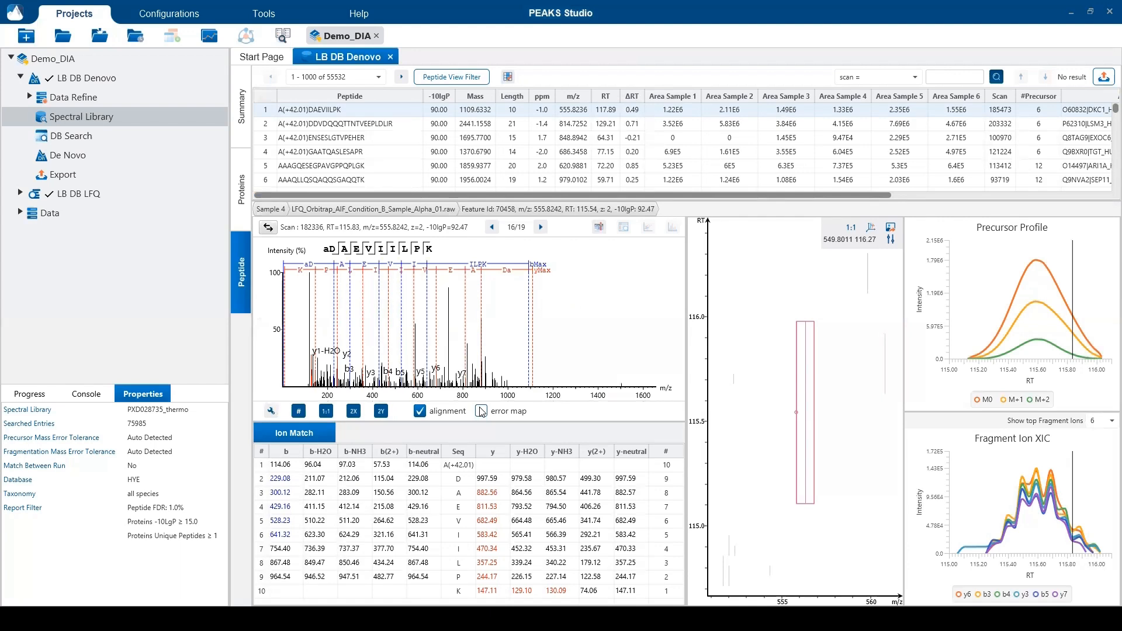
pyautogui.click(481, 412)
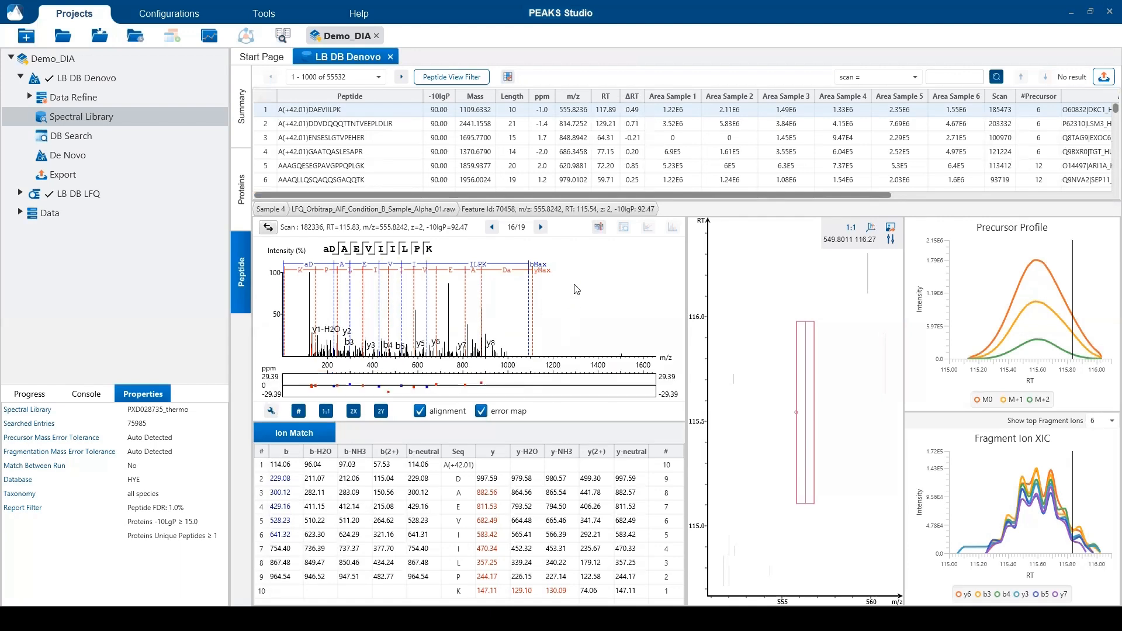
# - Examine the annotated spectrum's peaks by magnifying the intensity scale and different ranges of the m/z axis, then restore the full range
pyautogui.scroll(7, 405, 319)
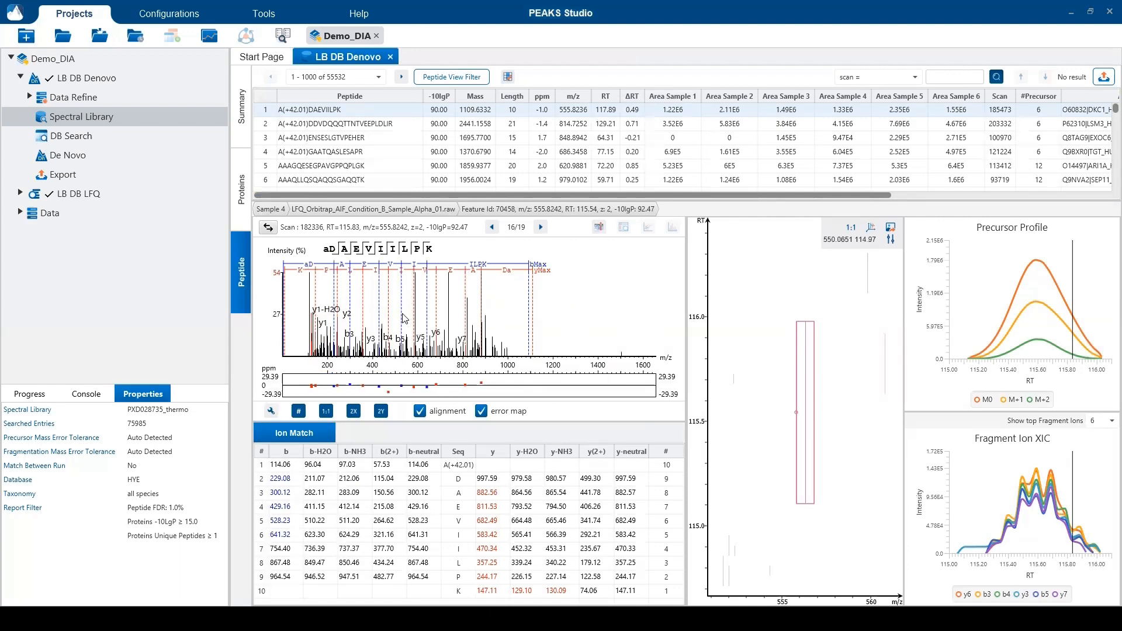
pyautogui.scroll(-7, 405, 318)
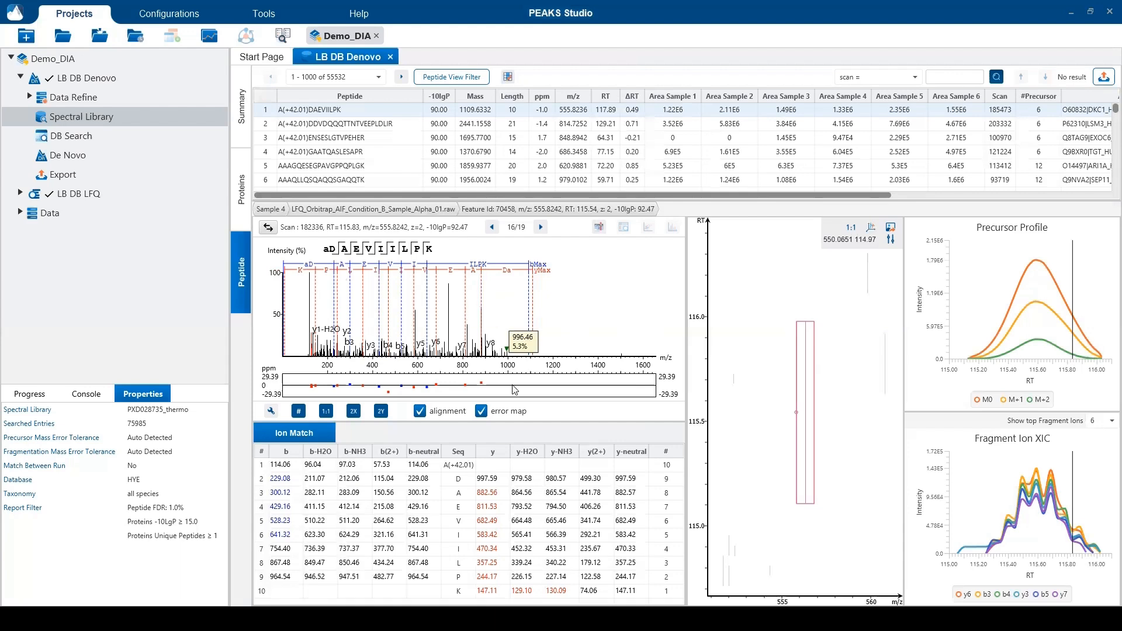
pyautogui.scroll(2, 514, 389)
pyautogui.scroll(-1, 514, 389)
pyautogui.scroll(-1, 421, 380)
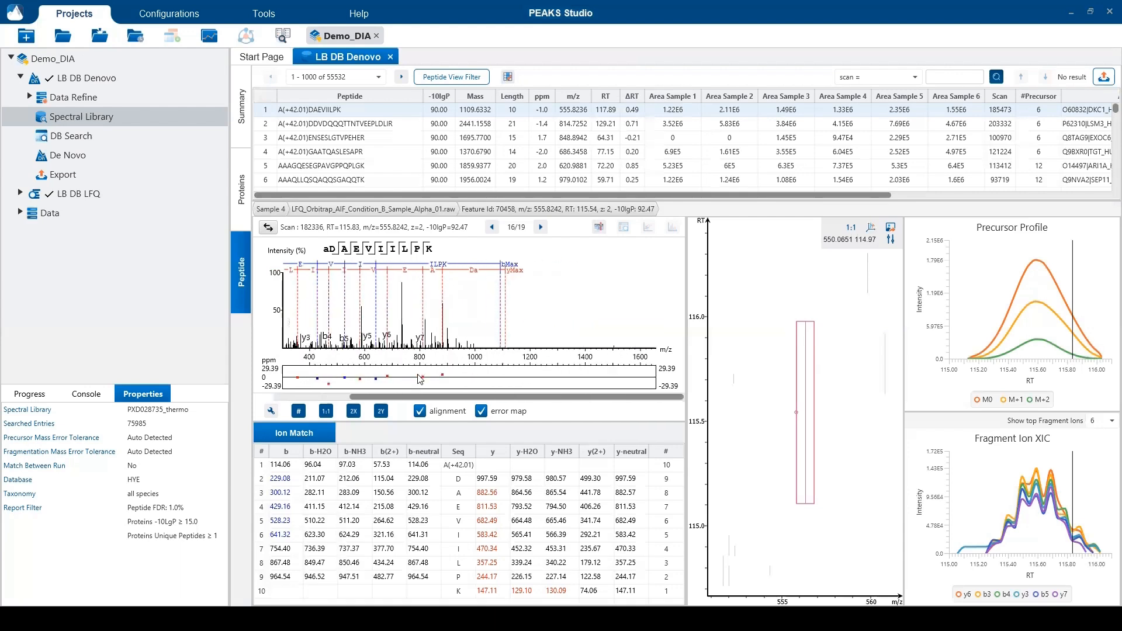
pyautogui.scroll(3, 401, 381)
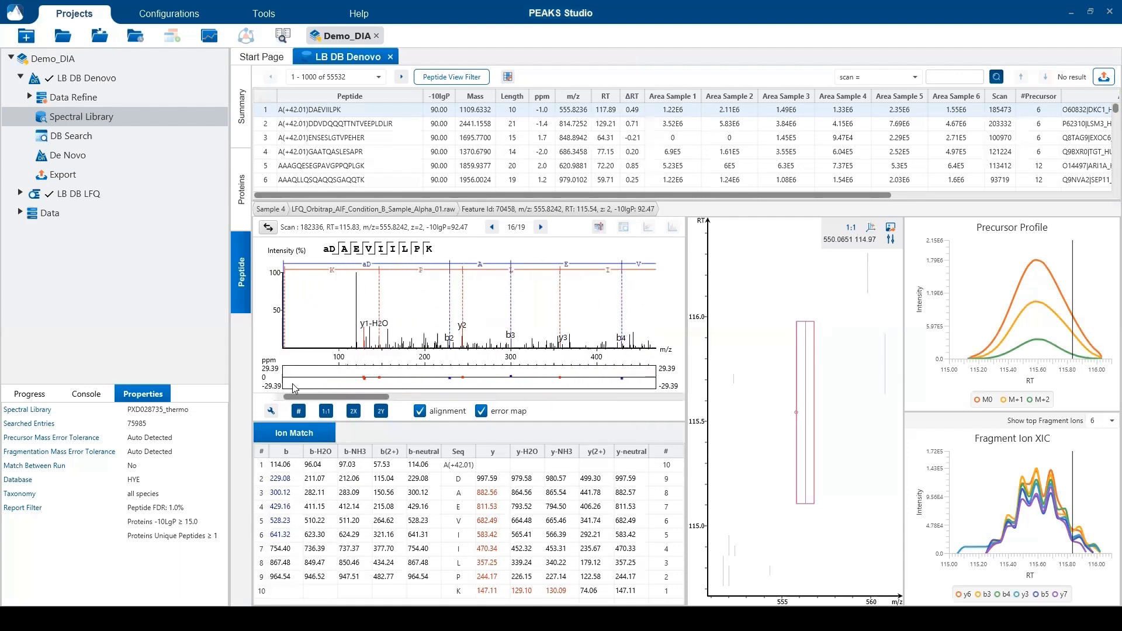
pyautogui.scroll(-3, 406, 378)
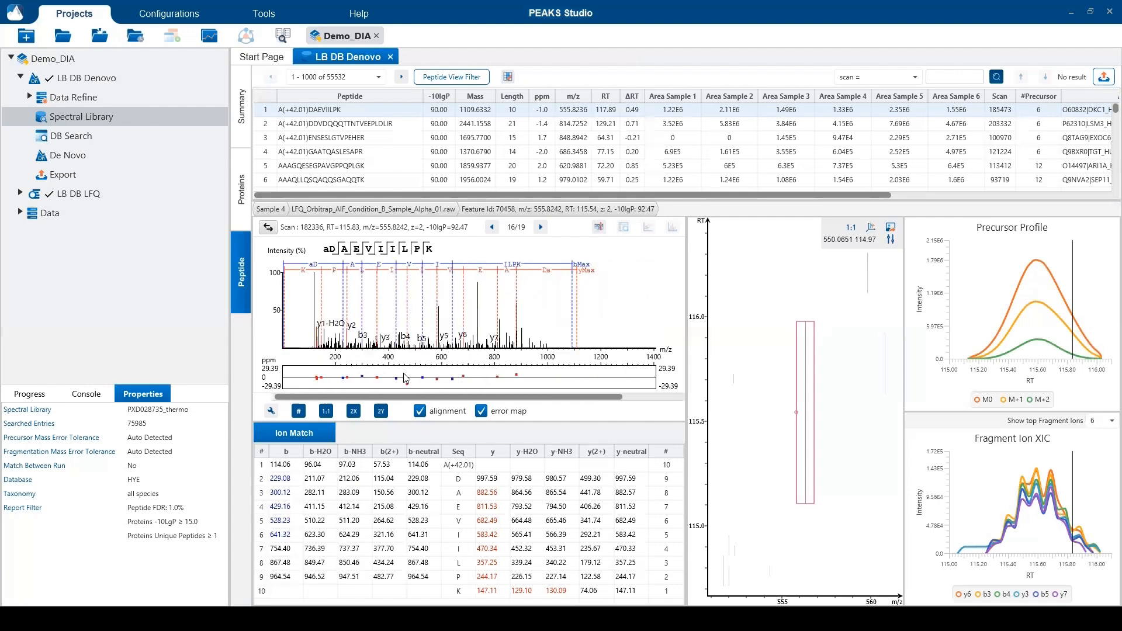
pyautogui.scroll(-1, 407, 378)
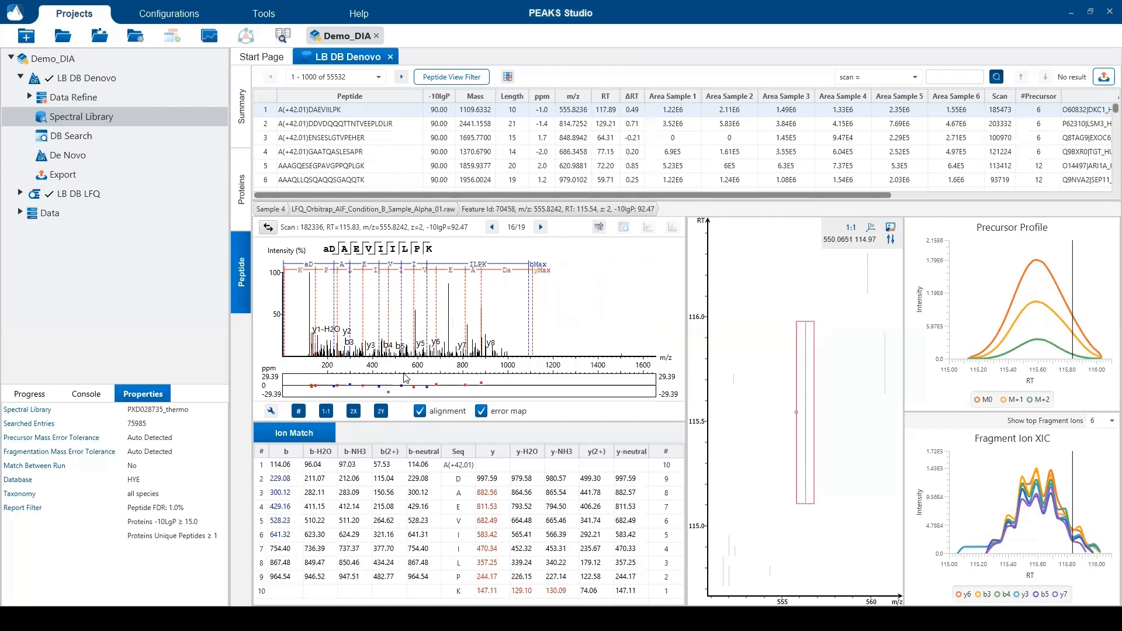
# - Locate the selected peptide in the DKC1_HUMAN coverage map together with its library match, then return to the spectral library peptide results
pyautogui.click(599, 227)
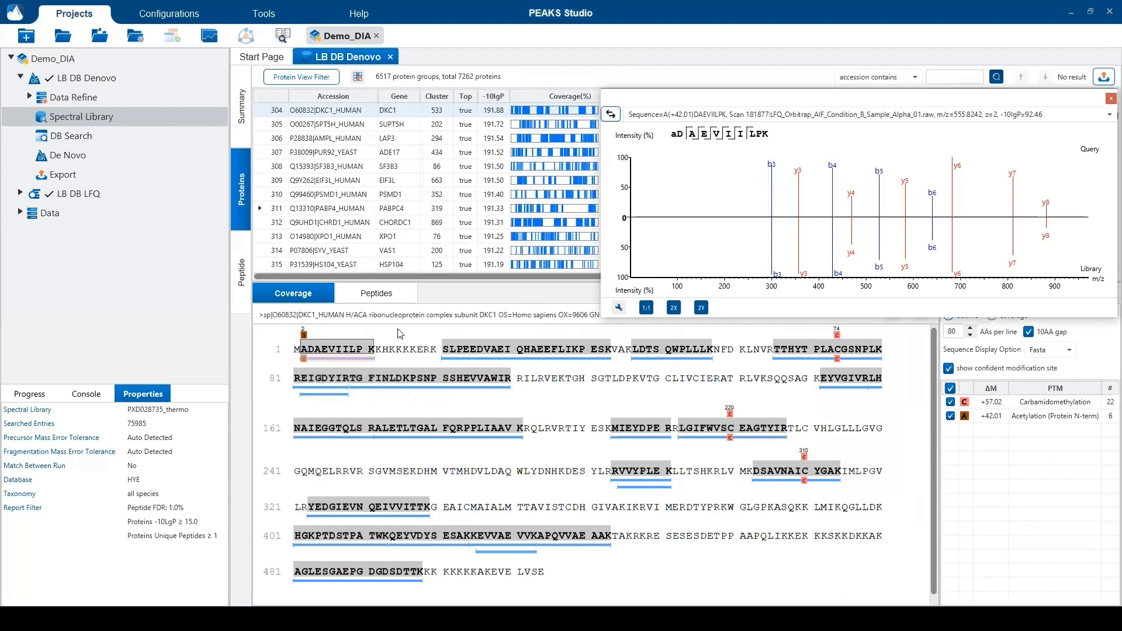
pyautogui.moveTo(362, 361)
pyautogui.click(1110, 99)
pyautogui.click(242, 251)
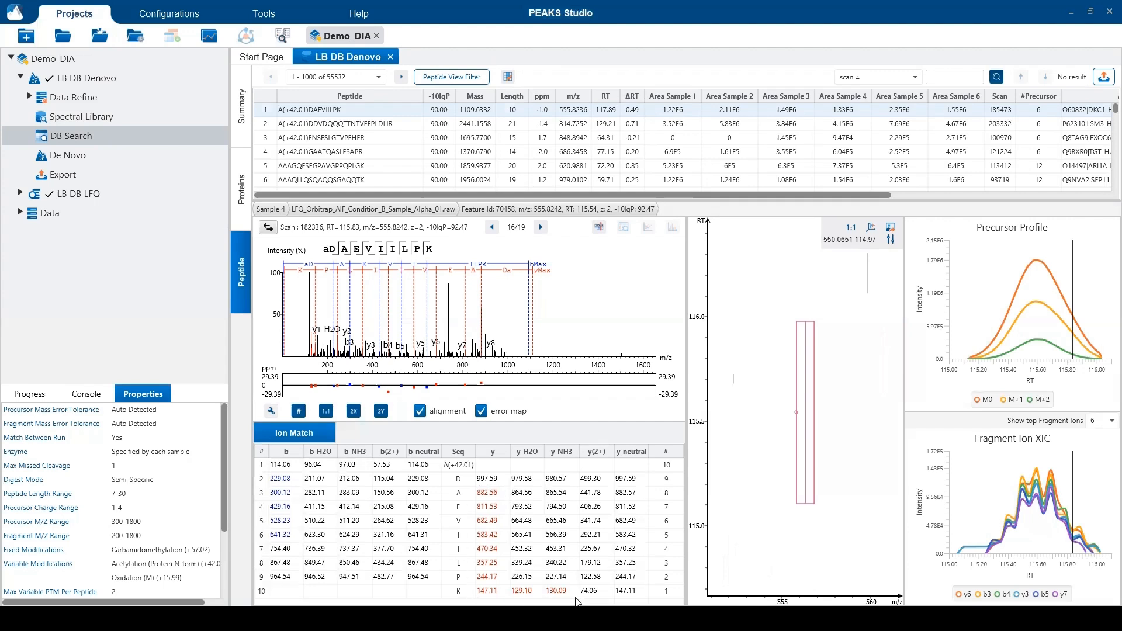
pyautogui.press('Up')
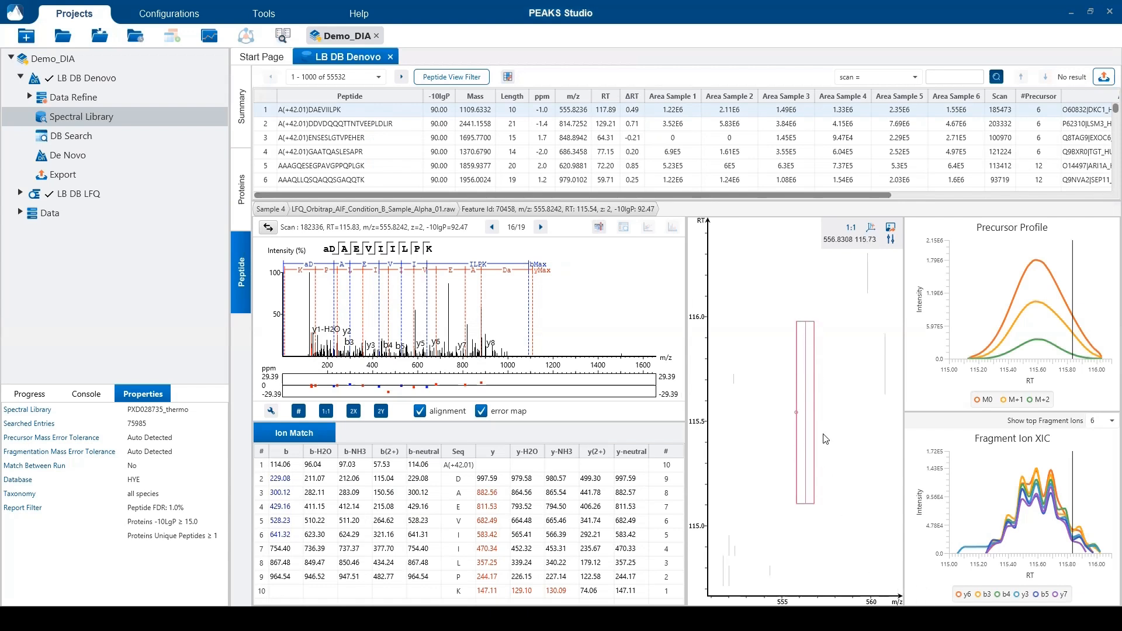
# - Read the peptide feature's details in the LC-MS map, examine its surroundings, and reset the map to 1:1
pyautogui.moveTo(799, 416)
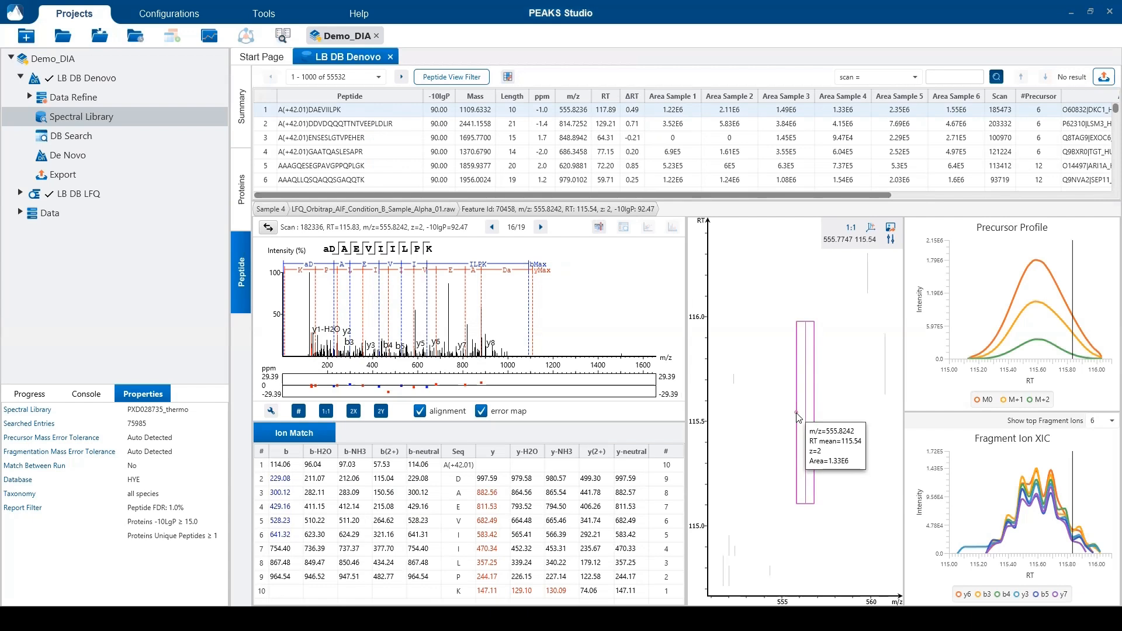
pyautogui.scroll(-3, 871, 420)
pyautogui.scroll(-4, 850, 424)
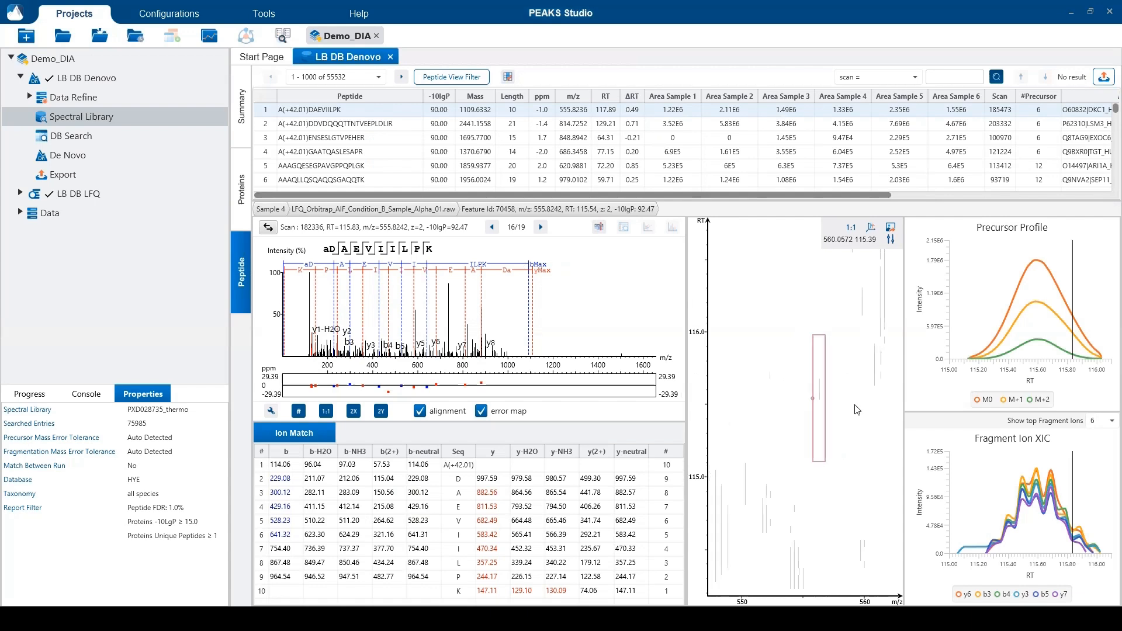
pyautogui.click(849, 228)
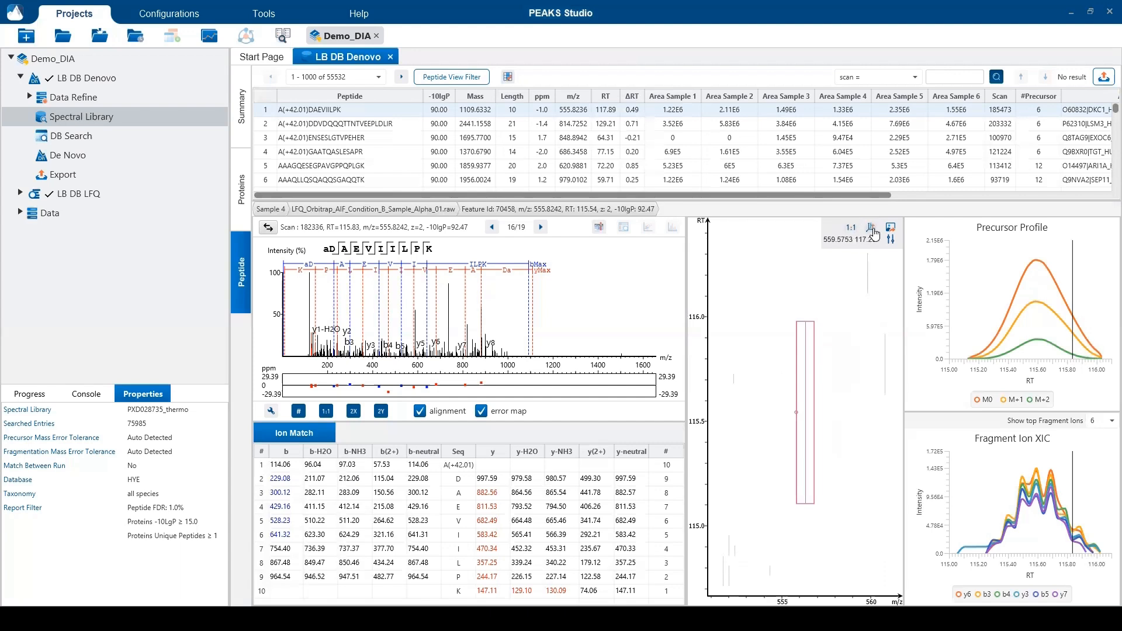
# - Preview the LC-MS map in 3D and check its image export options without exporting
pyautogui.click(872, 228)
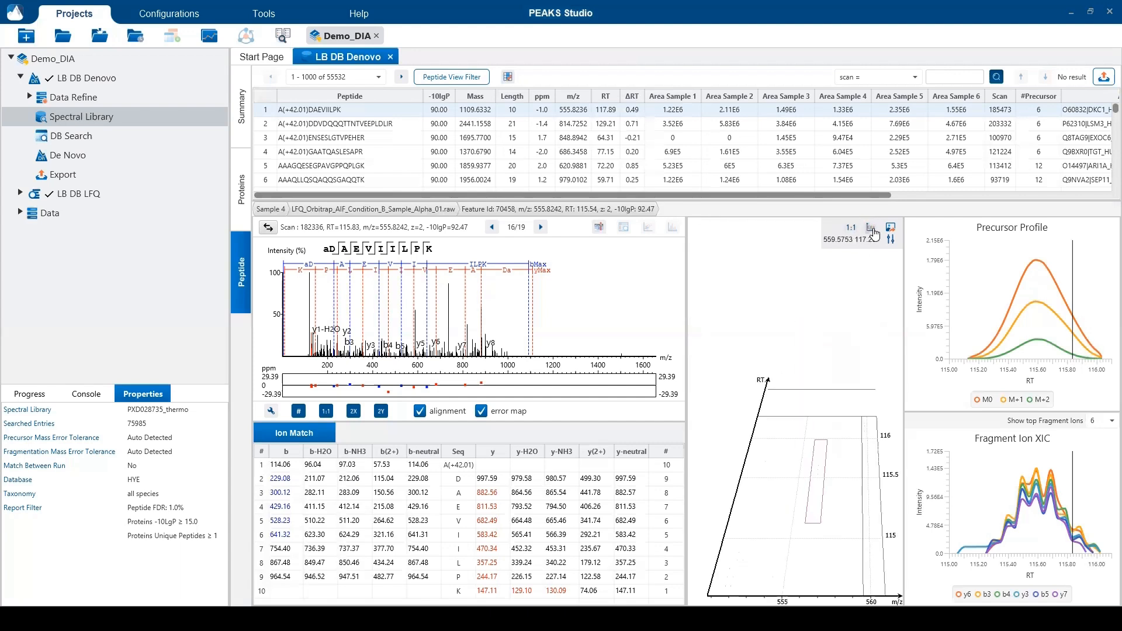
pyautogui.click(871, 229)
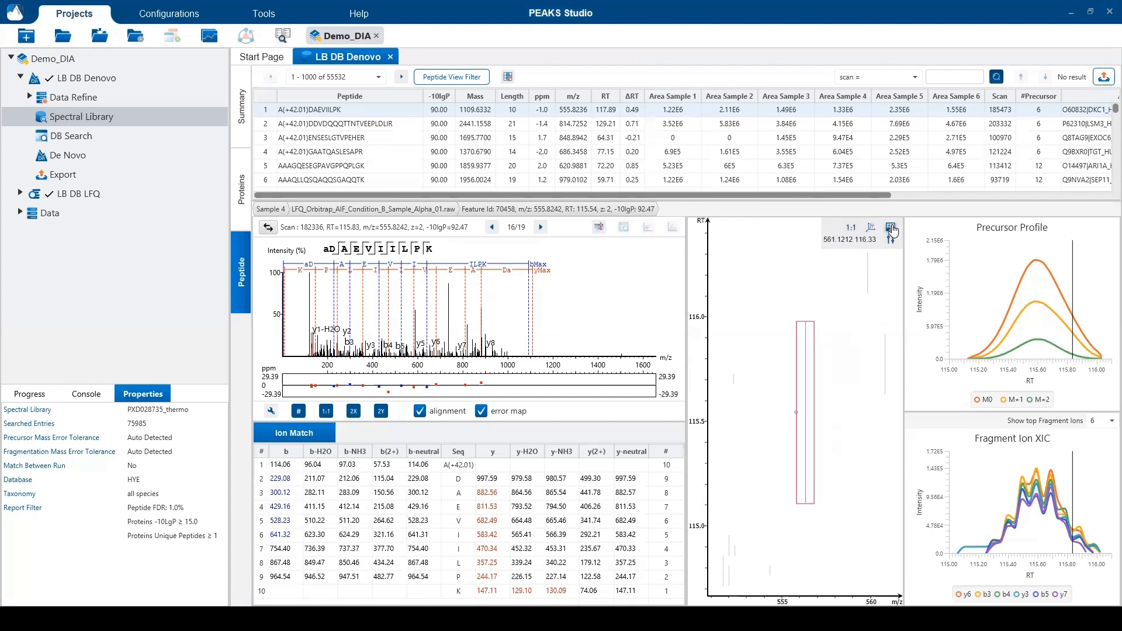
pyautogui.click(891, 228)
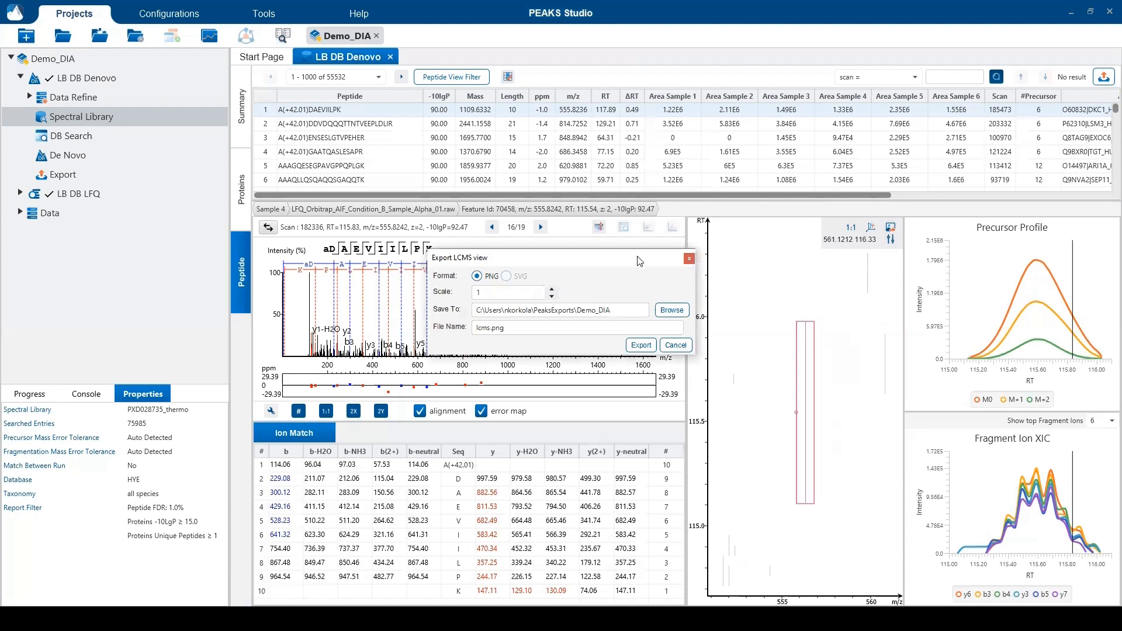
pyautogui.click(690, 258)
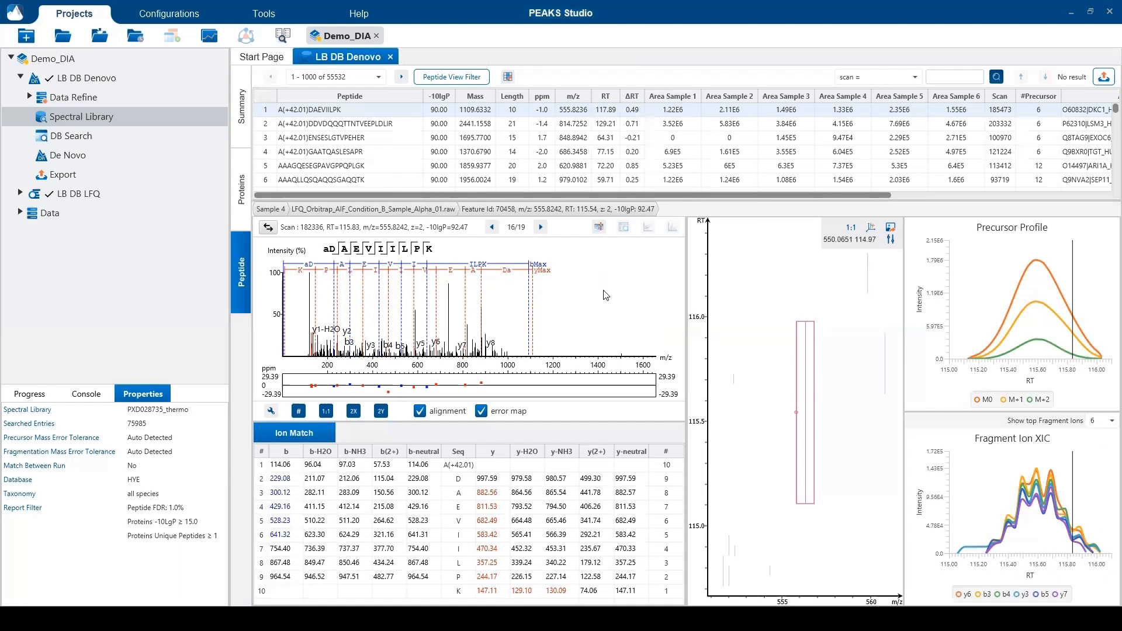
# - Open the DB Search results and review the summary report from the FDR curve down to the missed cleavages table
pyautogui.doubleClick(86, 142)
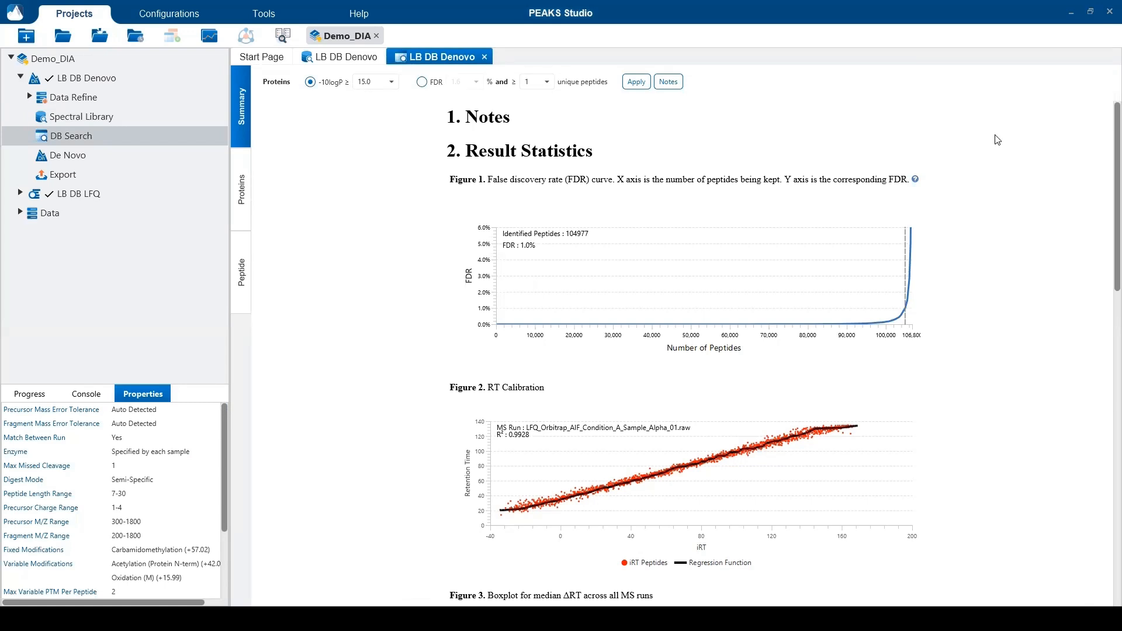
pyautogui.scroll(-3, 1107, 252)
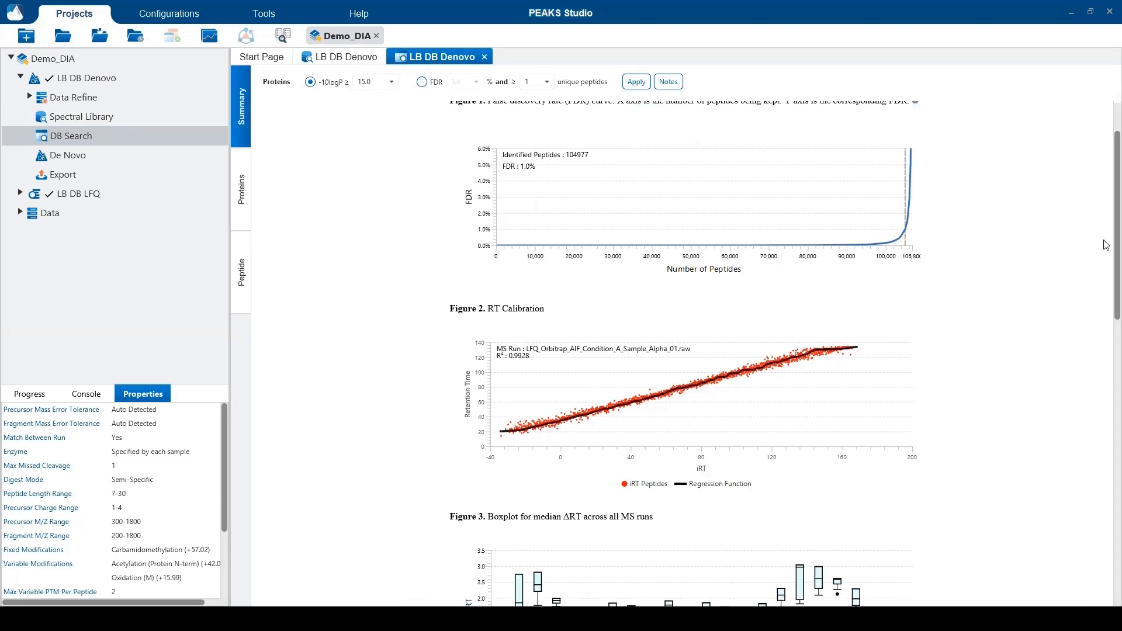
pyautogui.scroll(-9, 1106, 268)
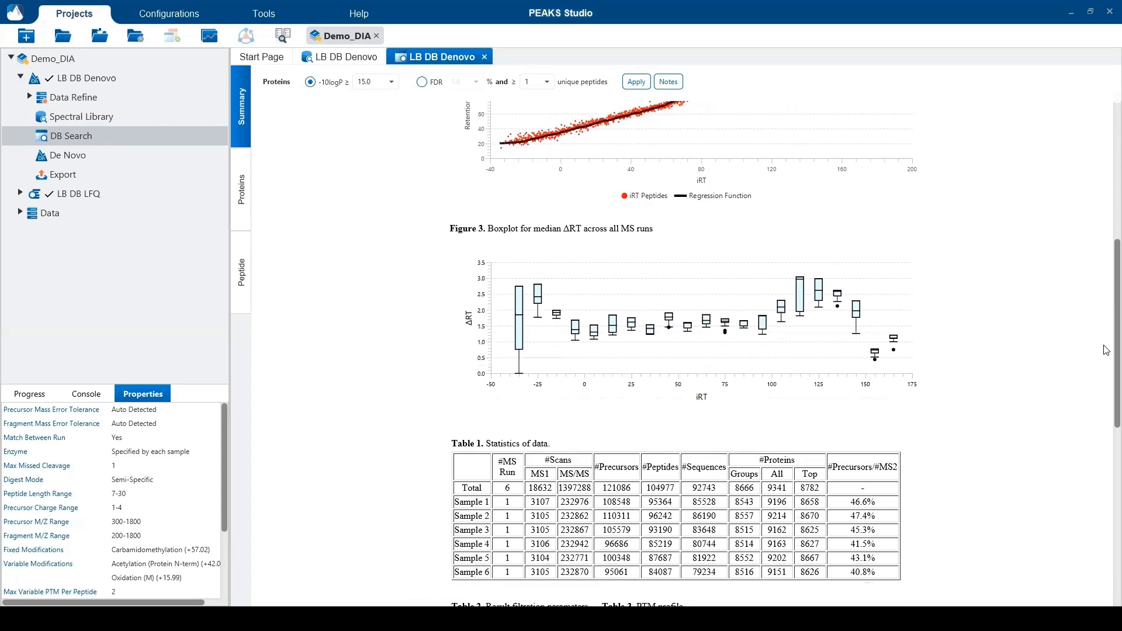
pyautogui.scroll(-8, 1107, 374)
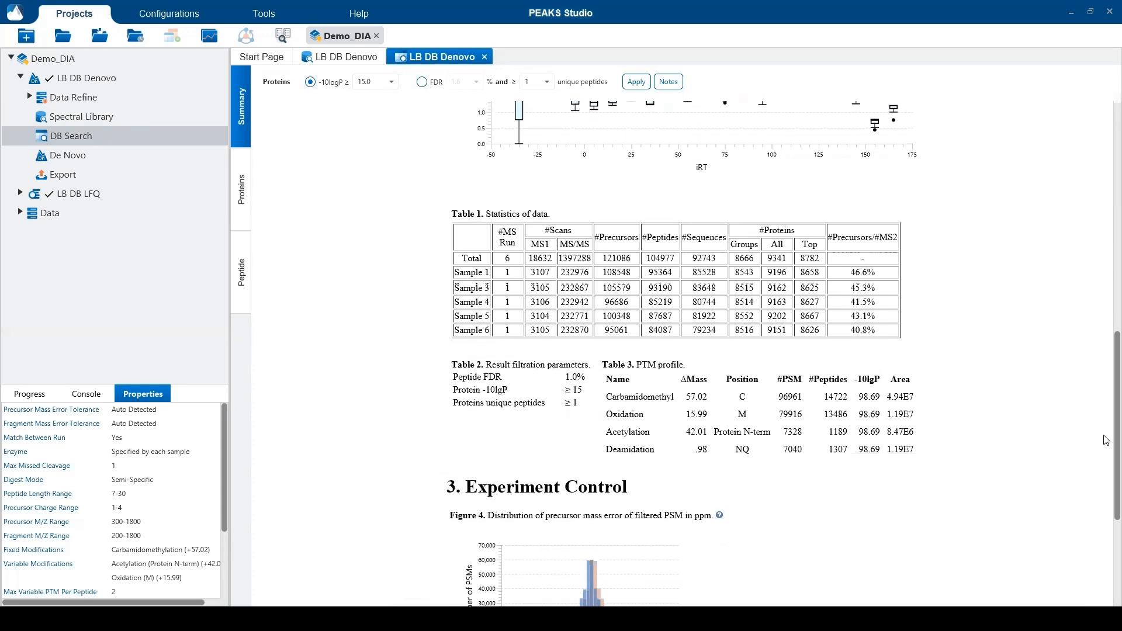
pyautogui.scroll(-5, 1107, 468)
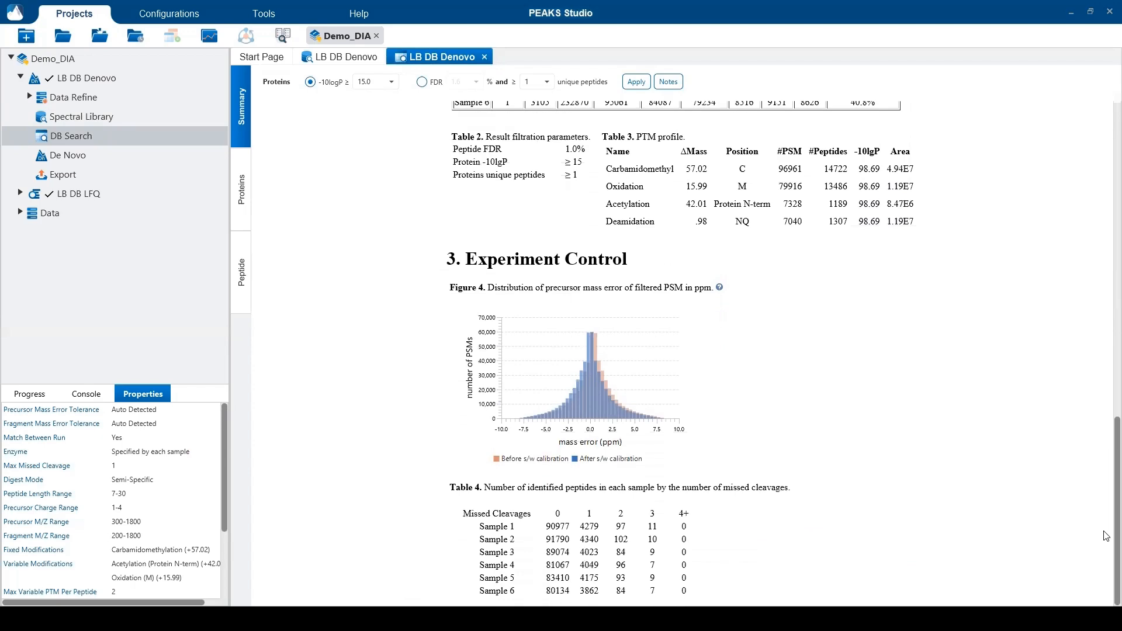
# - View the DB Search protein list with its coverage map, followed by the DB Search peptide results
pyautogui.click(241, 161)
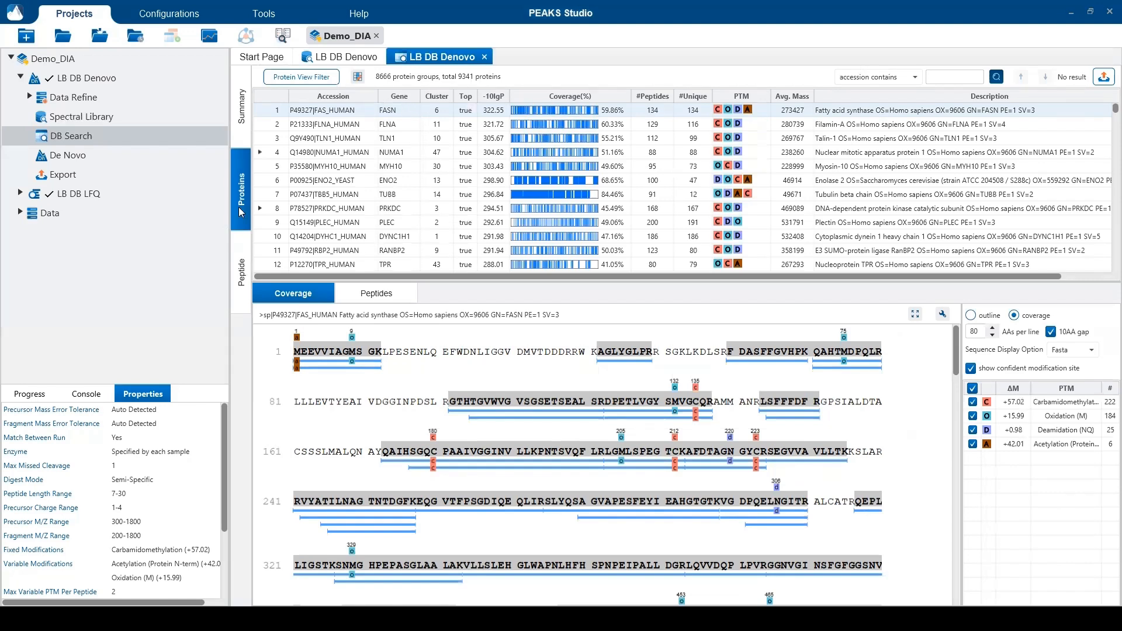
pyautogui.click(242, 240)
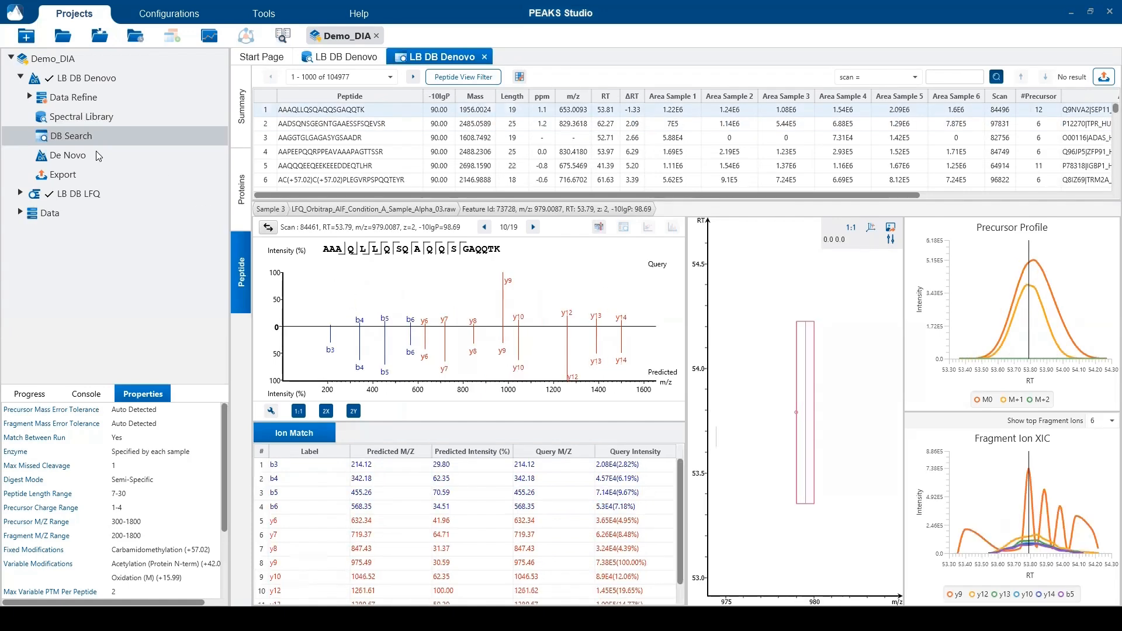
# - Open the De Novo results and sort the Sample 1 de novo peptides by ascending ALC (%)
pyautogui.doubleClick(97, 153)
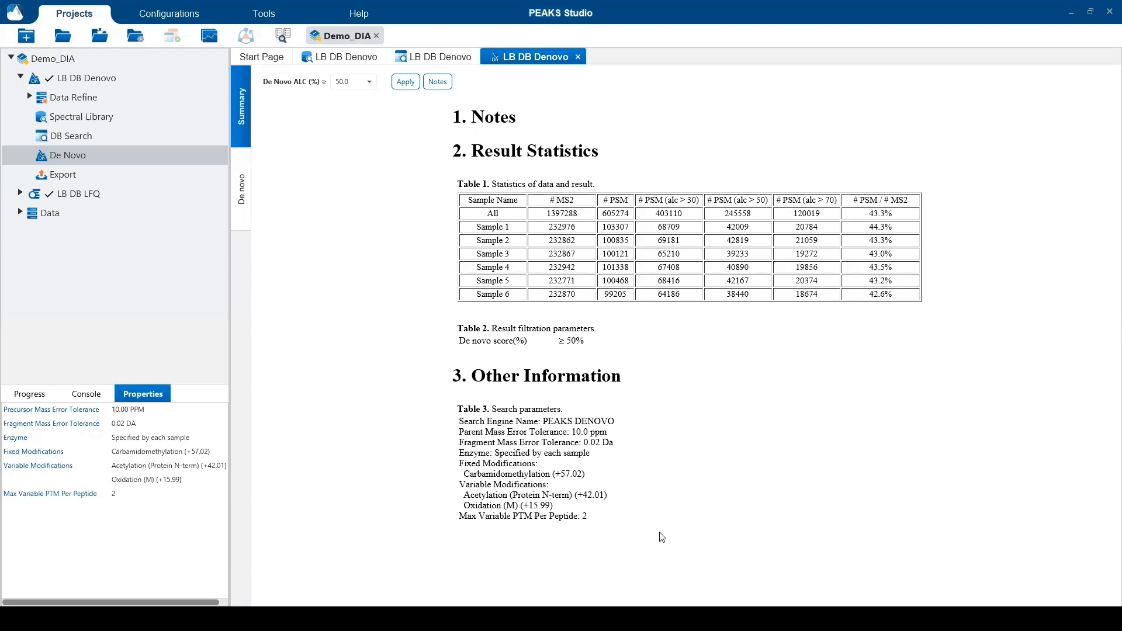
pyautogui.click(241, 175)
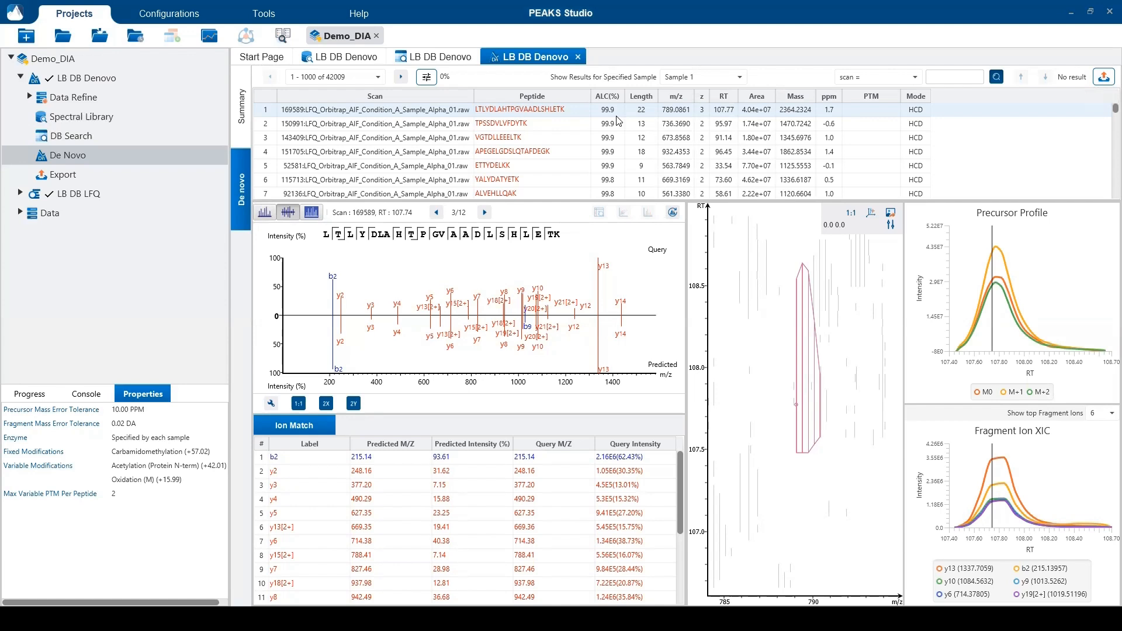
pyautogui.moveTo(568, 111)
pyautogui.click(616, 97)
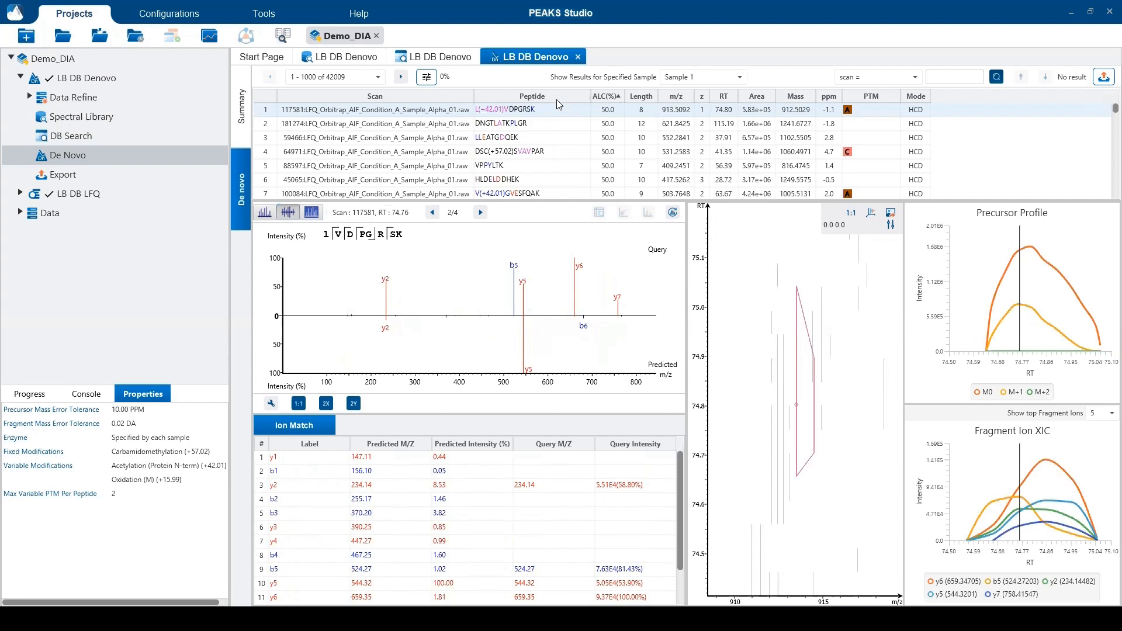
# - Show mass tags for de novo residues with confidence below 79% and check the De novo table export options without exporting
pyautogui.moveTo(539, 111)
pyautogui.click(432, 81)
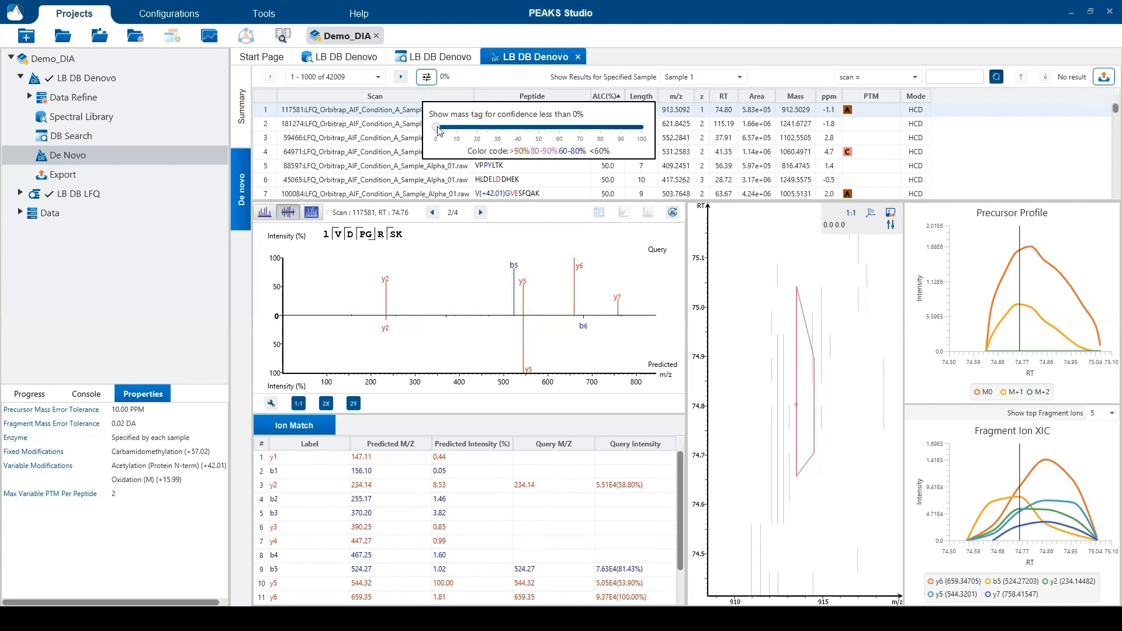
pyautogui.moveTo(440, 130); pyautogui.dragTo(602, 135)
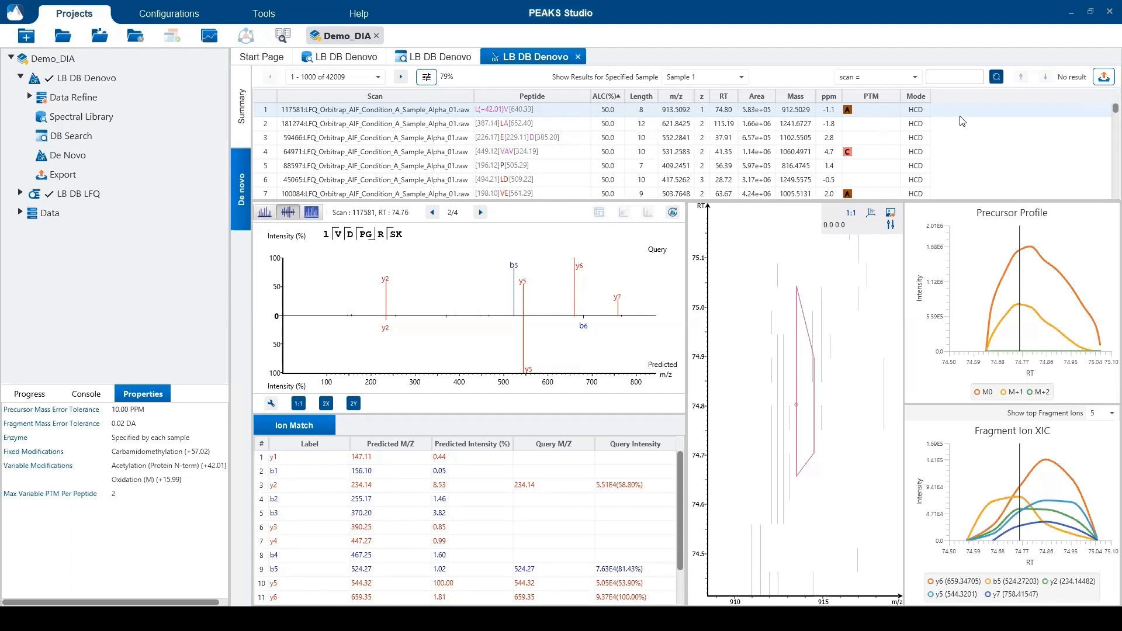
pyautogui.click(1104, 78)
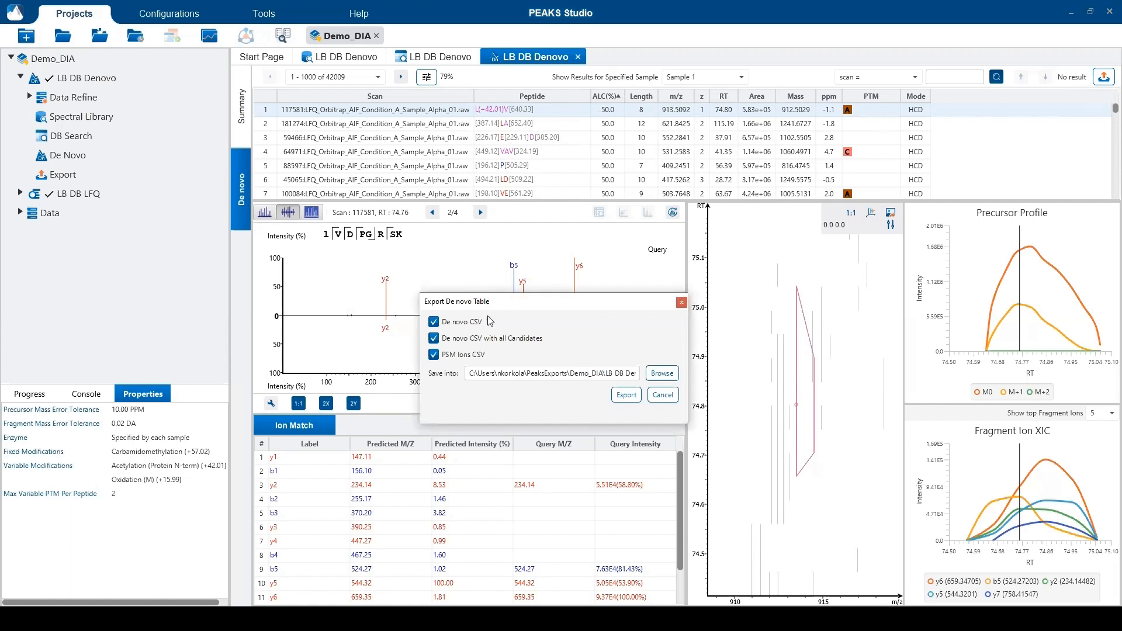
pyautogui.click(682, 302)
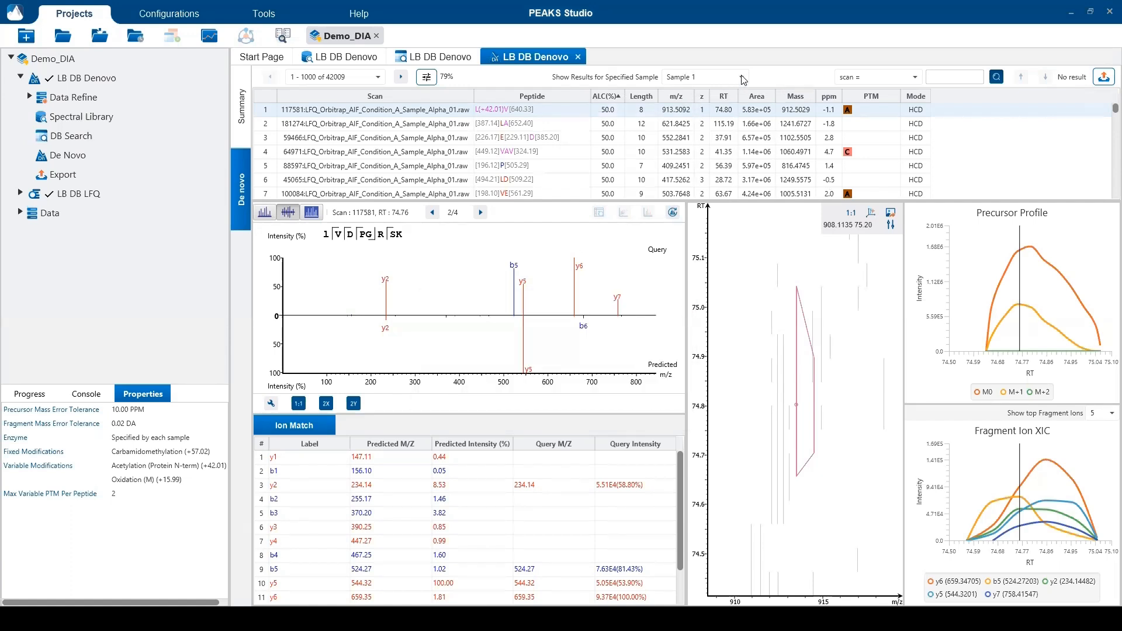
# - Show the de novo results for Sample 2 and display the annotated spectrum with its ion table and error map
pyautogui.click(743, 79)
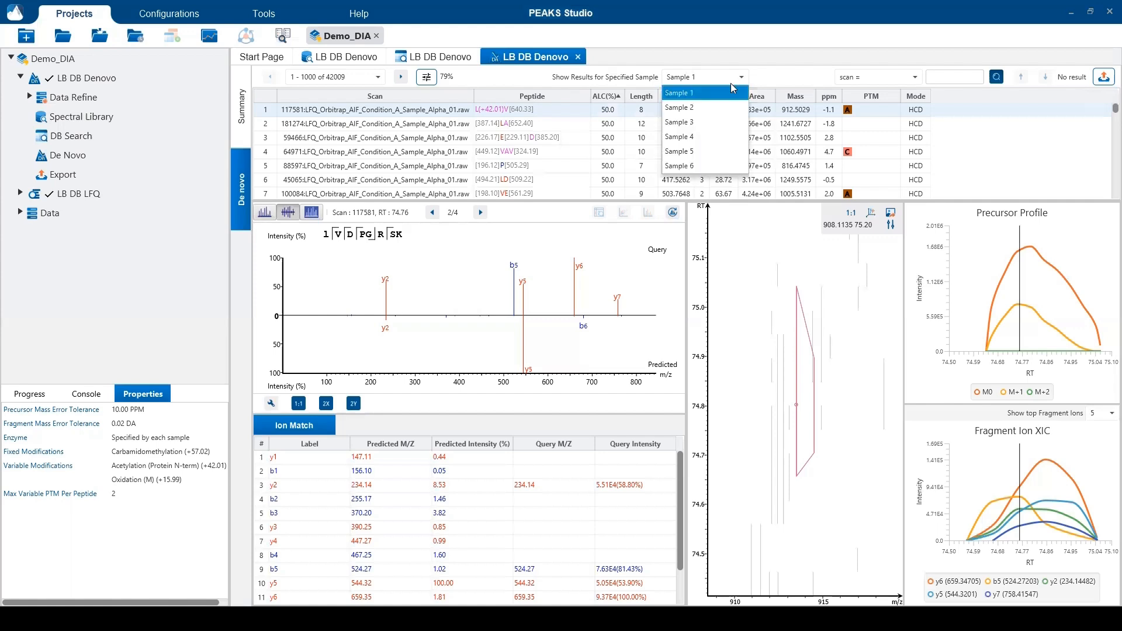
pyautogui.click(681, 108)
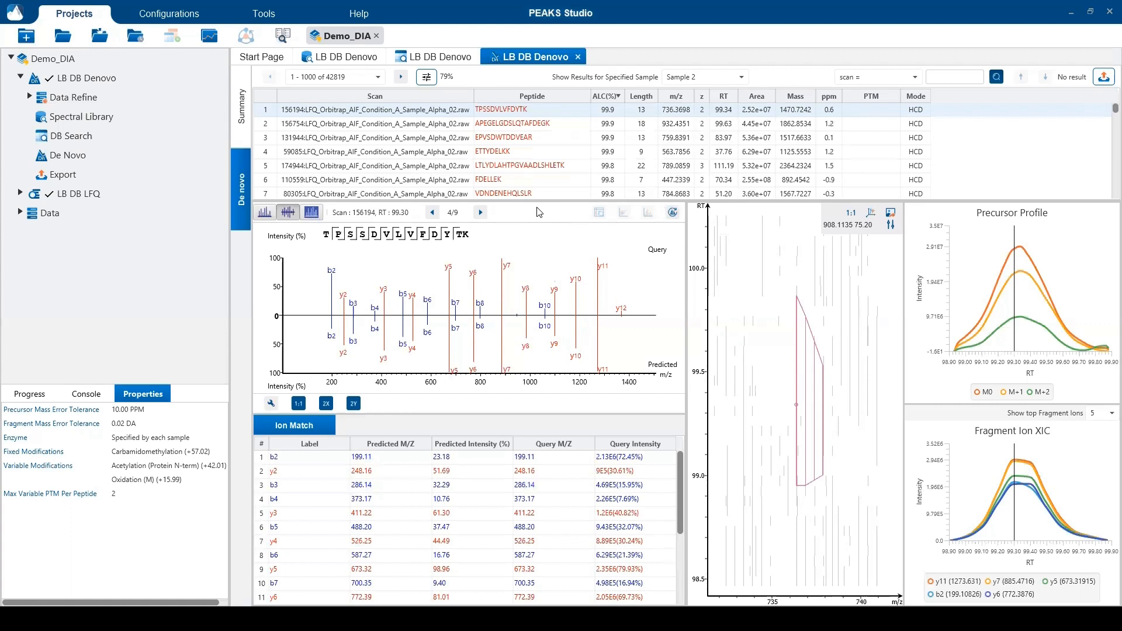
pyautogui.click(264, 213)
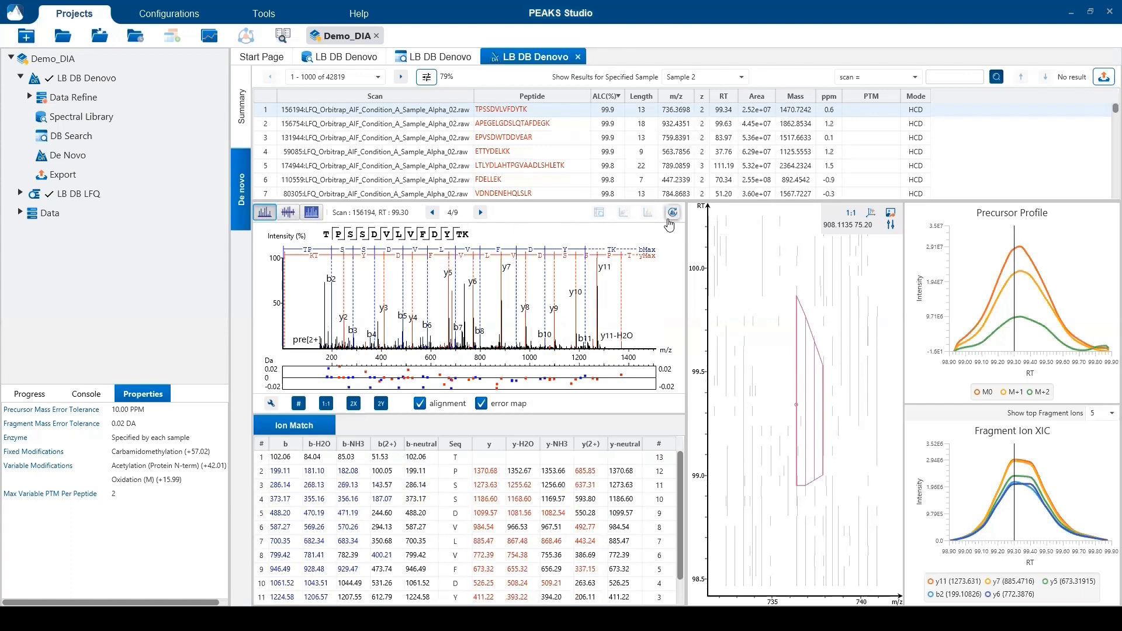
# - View all de novo candidates for the selected Sample 2 peptide and close the candidate list
pyautogui.click(672, 214)
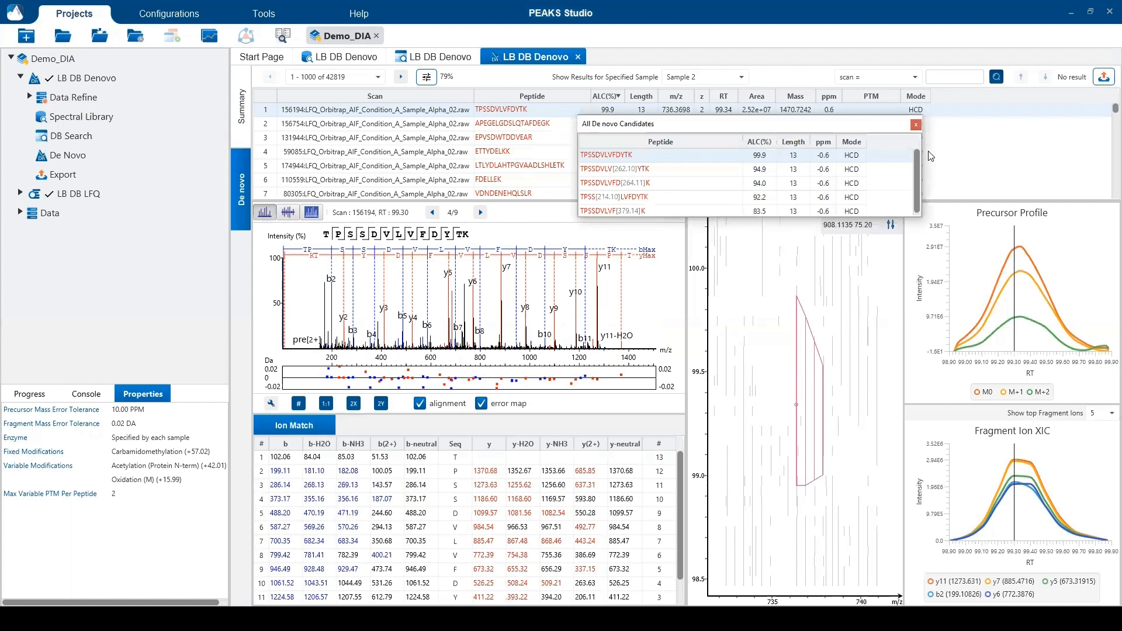
pyautogui.moveTo(916, 168)
pyautogui.mouseDown()
pyautogui.moveTo(912, 177)
pyautogui.moveTo(909, 165)
pyautogui.mouseUp()
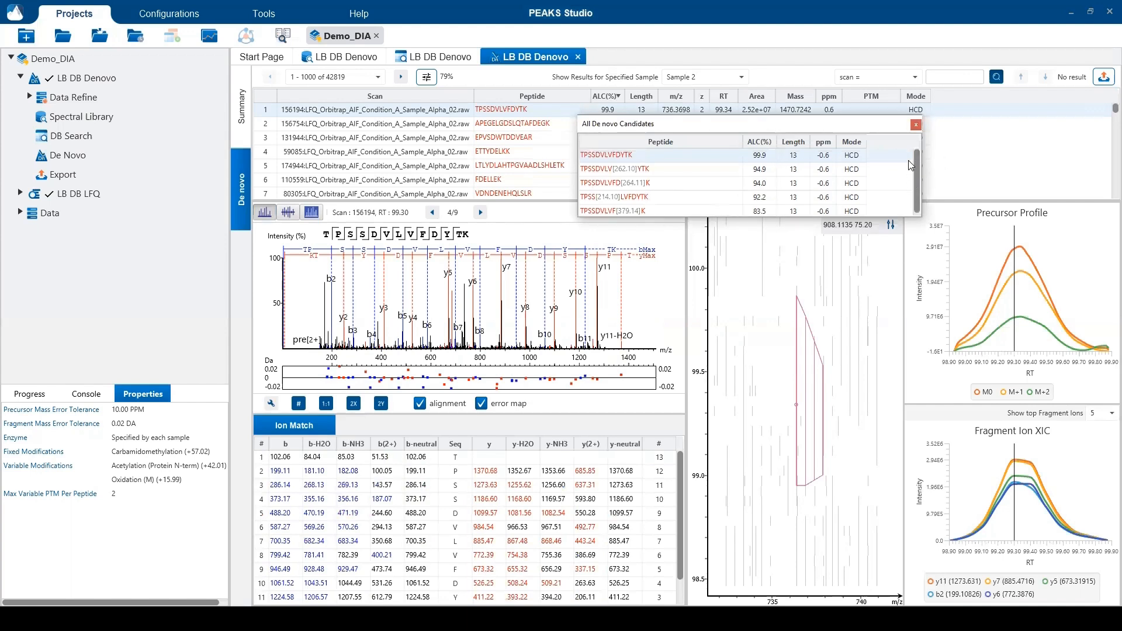
pyautogui.click(915, 125)
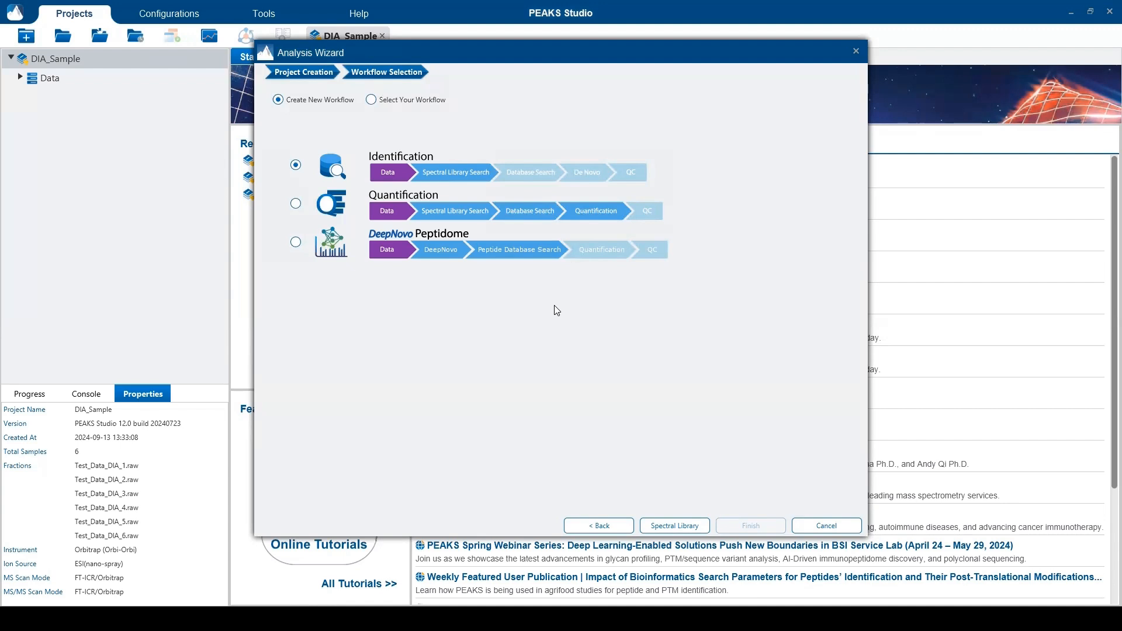
# - Choose the Quantification workflow for DIA_Sample and advance past the spectral library settings to the DB Search settings
pyautogui.click(295, 203)
pyautogui.click(708, 526)
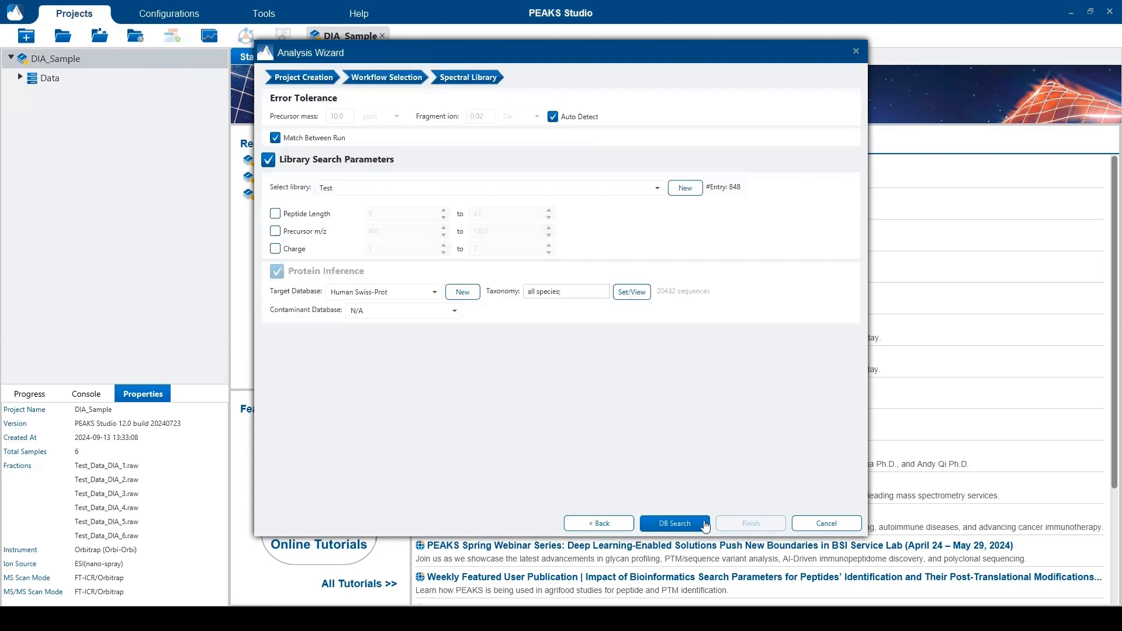
pyautogui.click(706, 526)
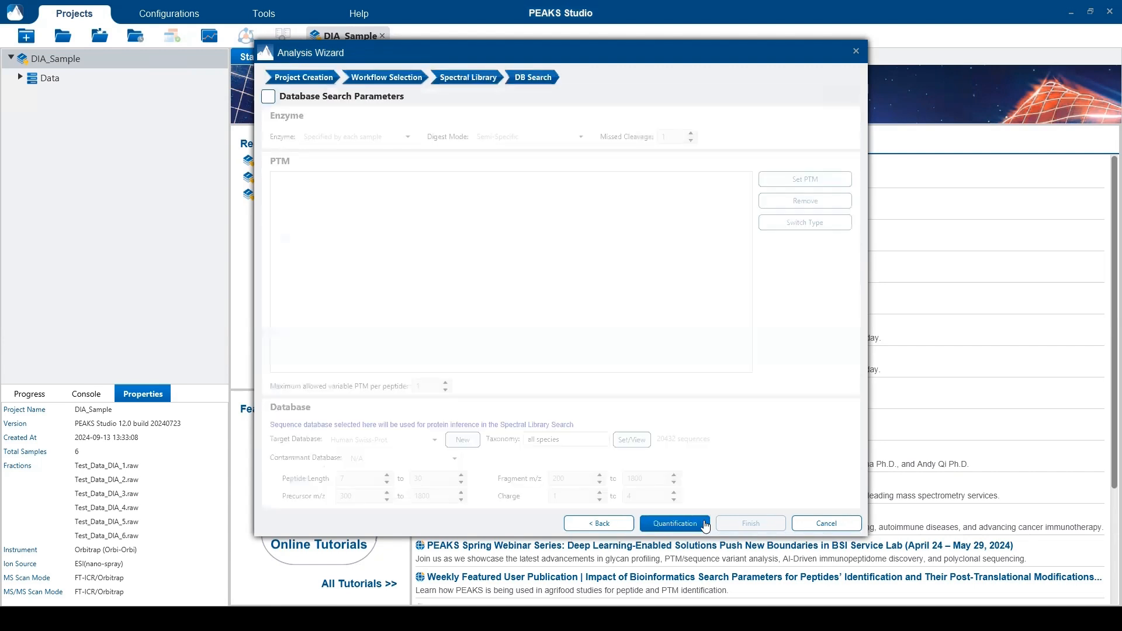
# - Enable the database search parameters, including a visit to the PTM selection, and continue to the quantification settings
pyautogui.click(268, 96)
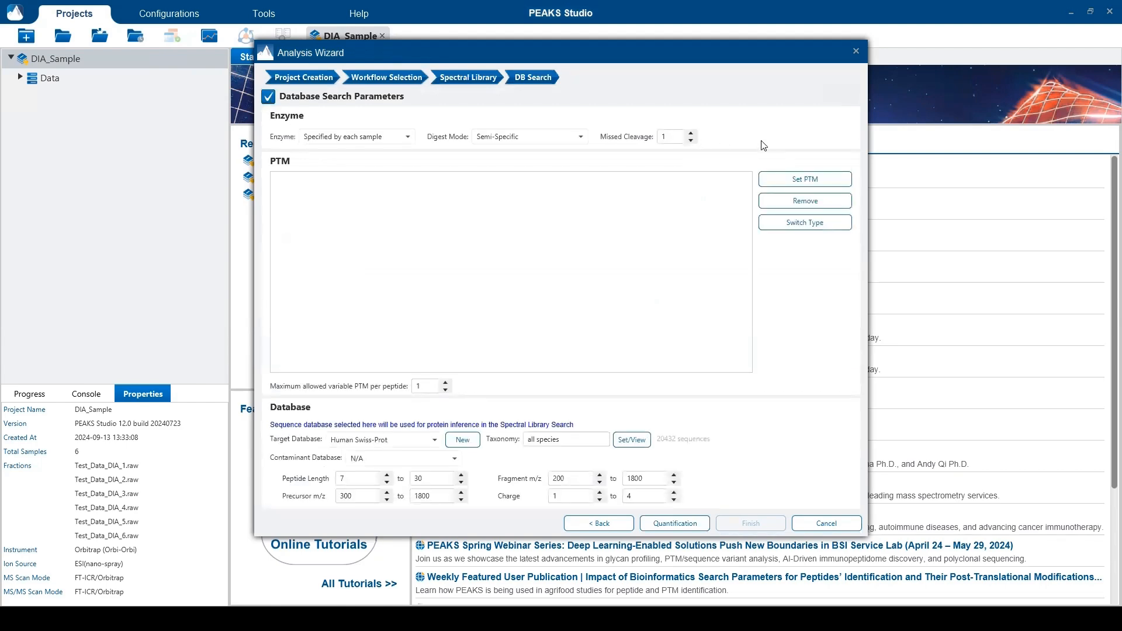
pyautogui.click(773, 179)
pyautogui.click(773, 469)
pyautogui.click(675, 523)
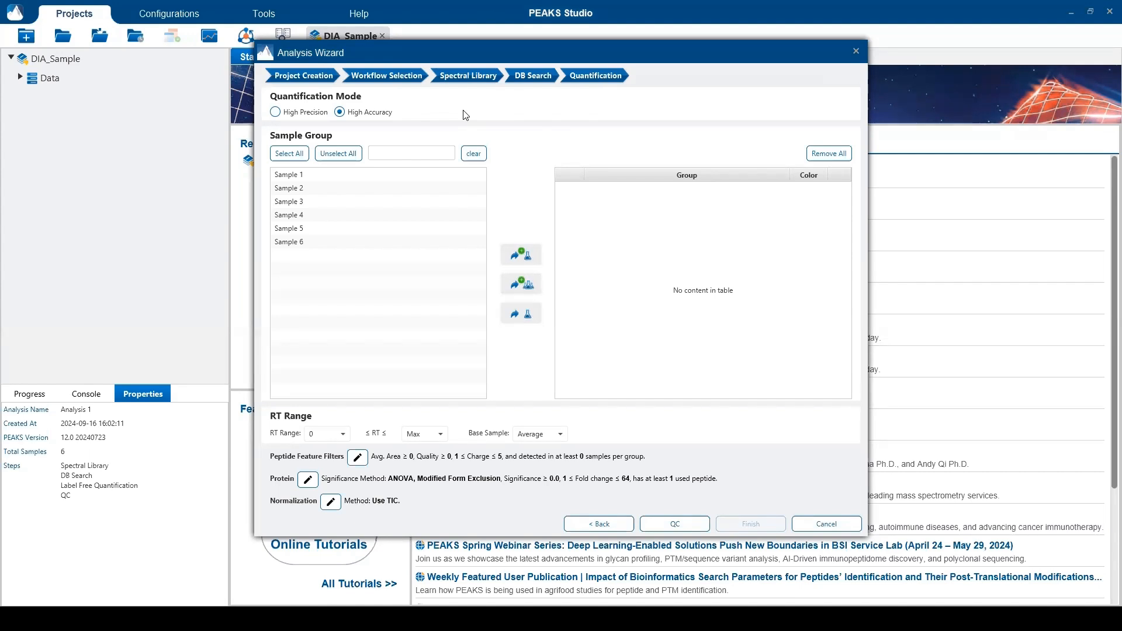
# - Set the quantification mode to High Precision and put Samples 1 to 3 into a new group coloured light blue
pyautogui.click(275, 112)
pyautogui.click(330, 175)
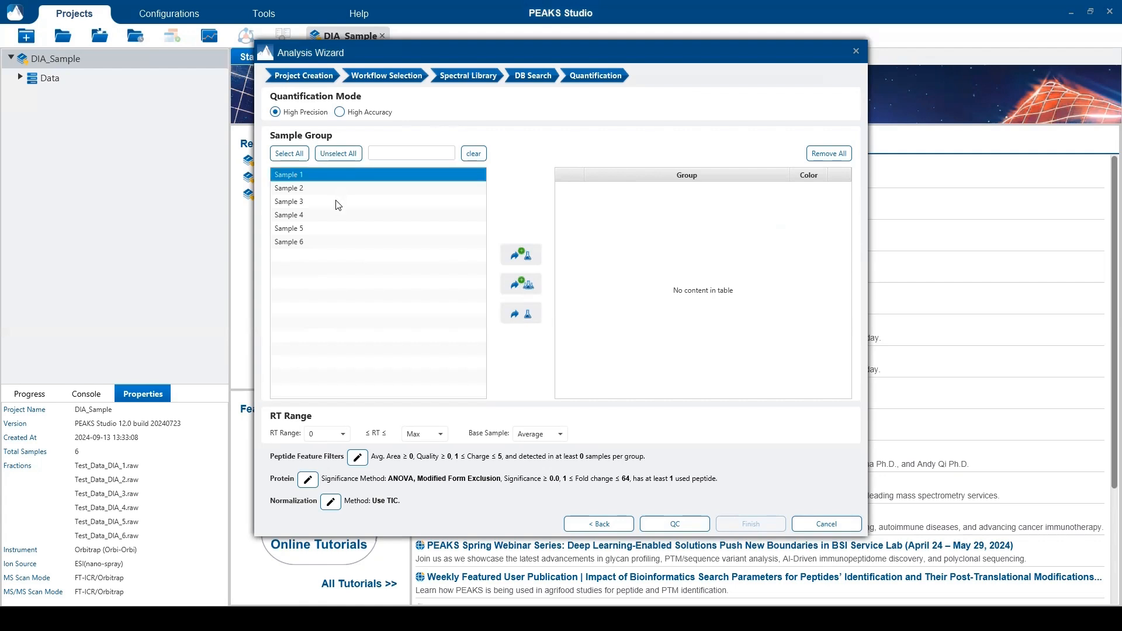
pyautogui.keyDown('shift'); pyautogui.click(338, 202); pyautogui.keyUp('shift')
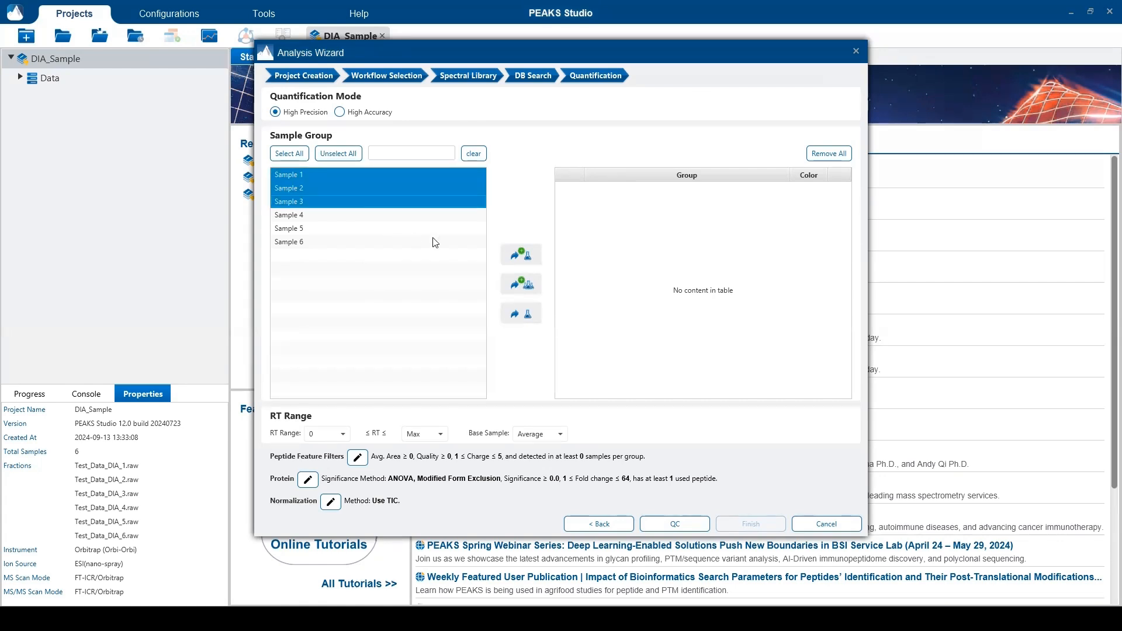
pyautogui.click(521, 255)
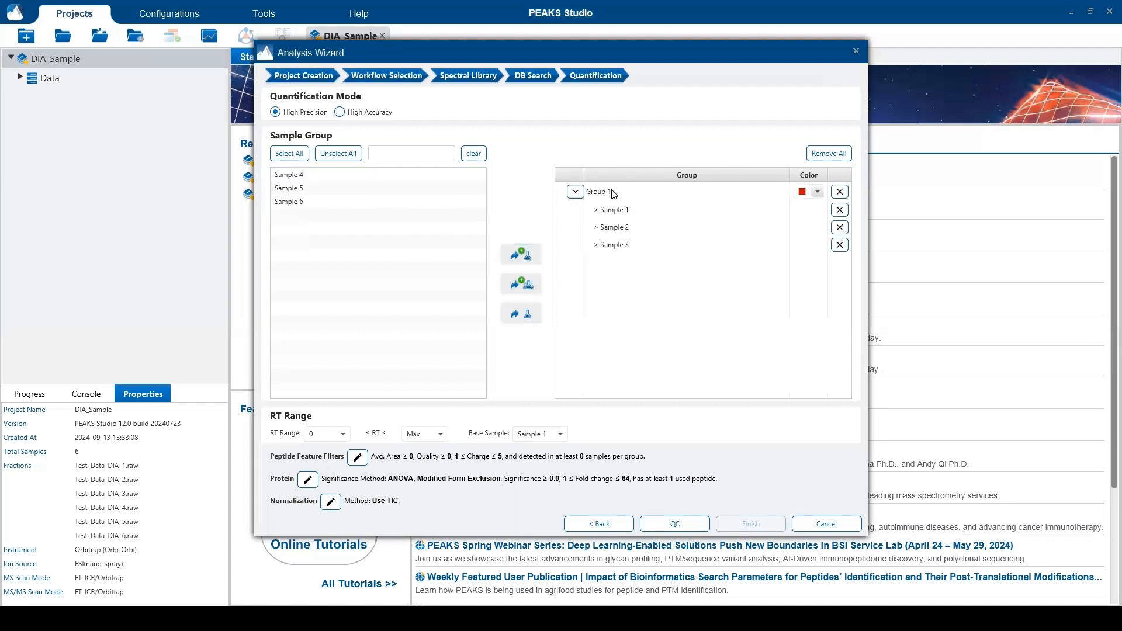
pyautogui.click(813, 193)
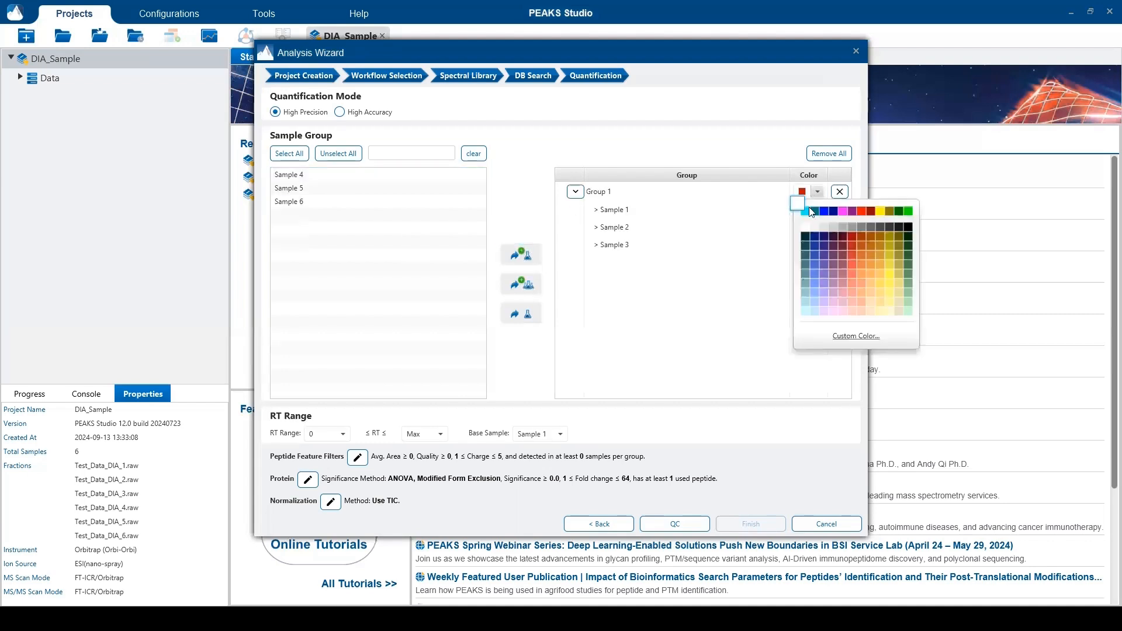
pyautogui.click(806, 210)
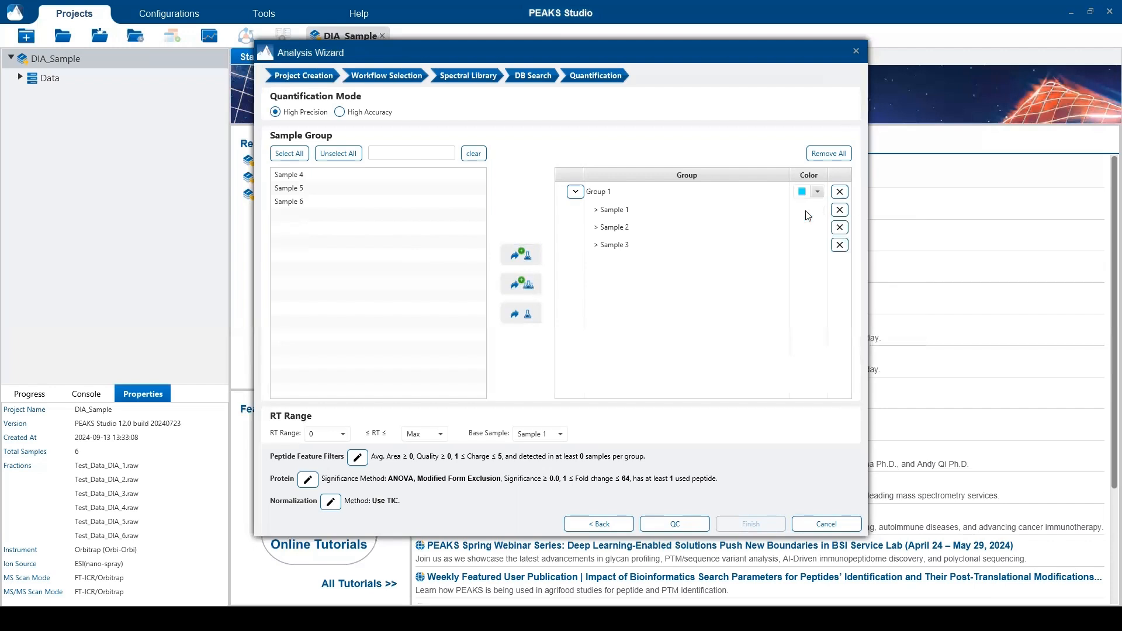
# - Put Samples 4 to 6 into a second group and check the base sample choices, keeping Sample 1
pyautogui.click(337, 176)
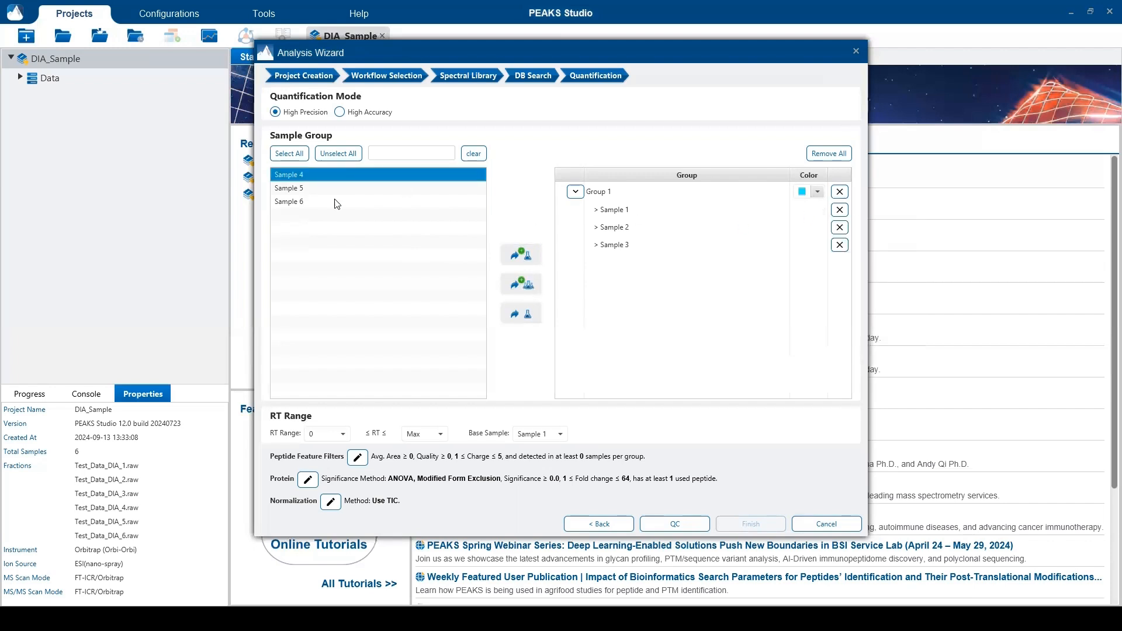
pyautogui.keyDown('shift'); pyautogui.click(331, 202); pyautogui.keyUp('shift')
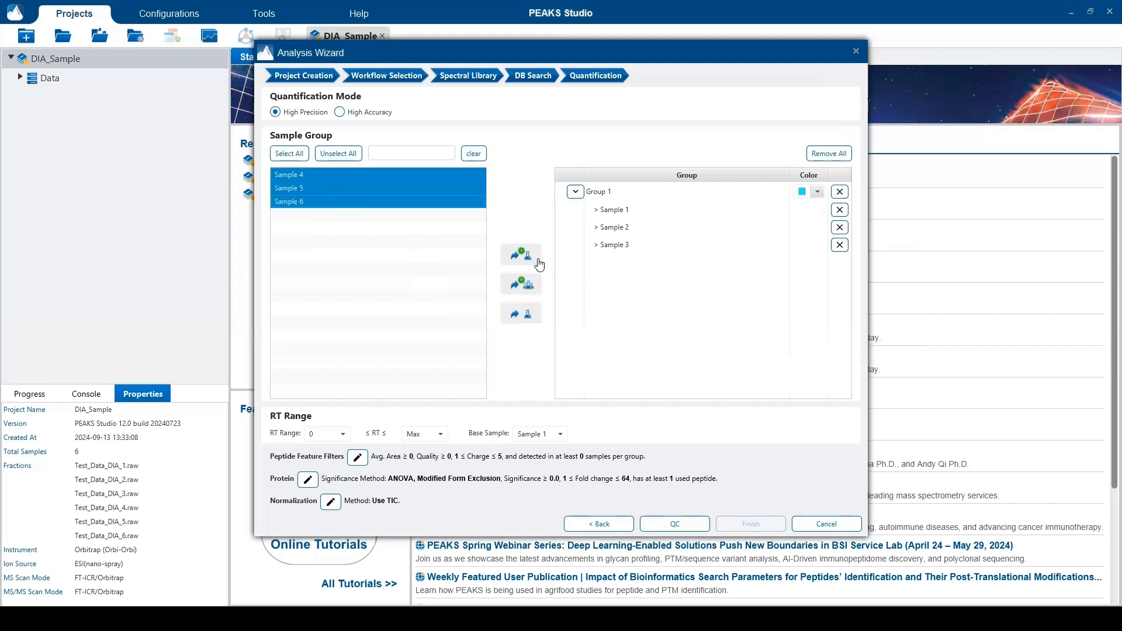
pyautogui.click(520, 253)
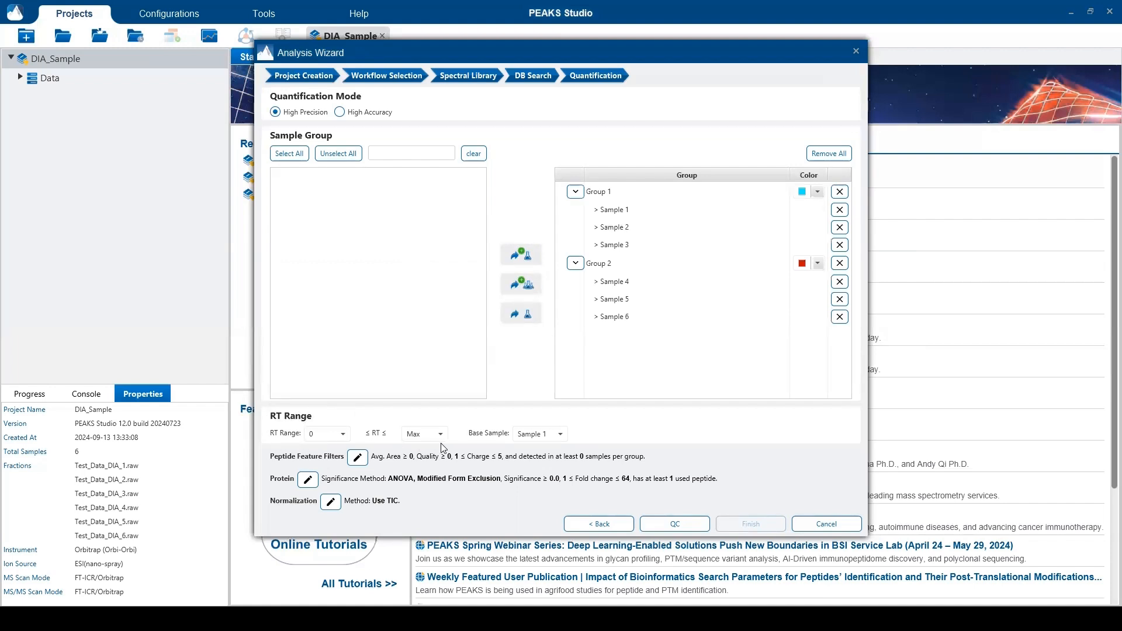
pyautogui.click(561, 435)
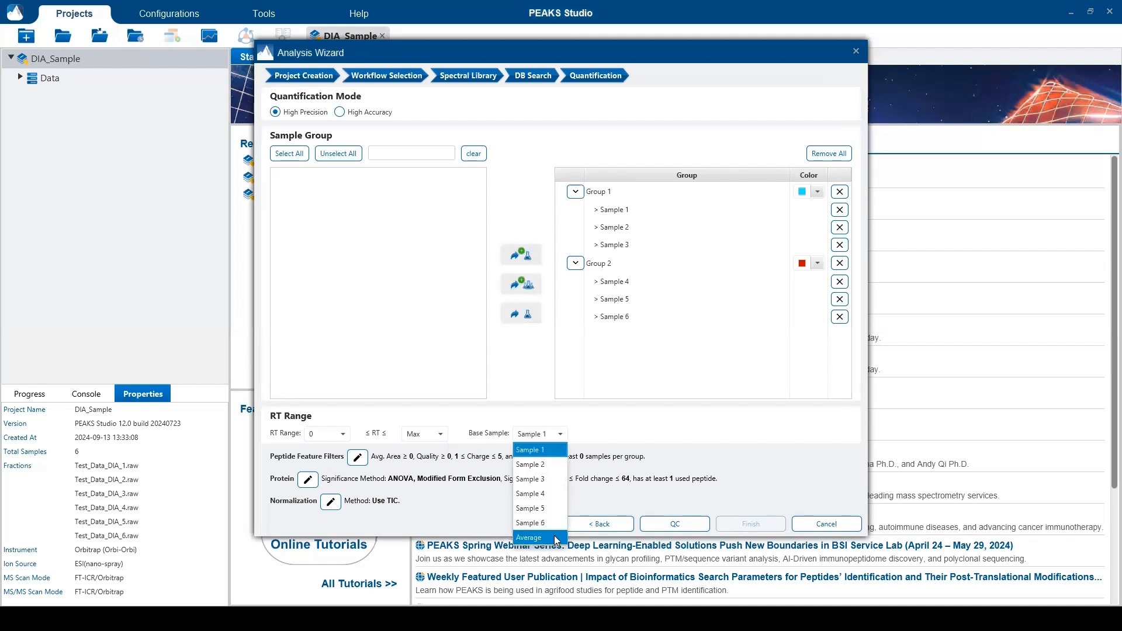
pyautogui.click(556, 436)
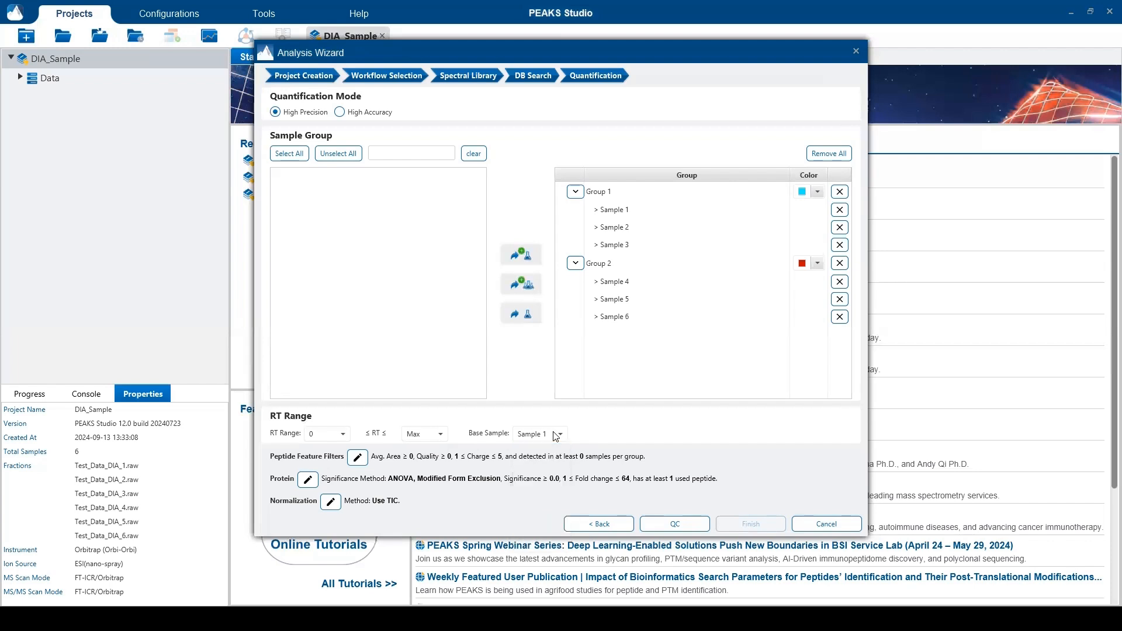
# - Enable the in-group coefficient of variation filter in the peptide feature filters and save them
pyautogui.click(358, 458)
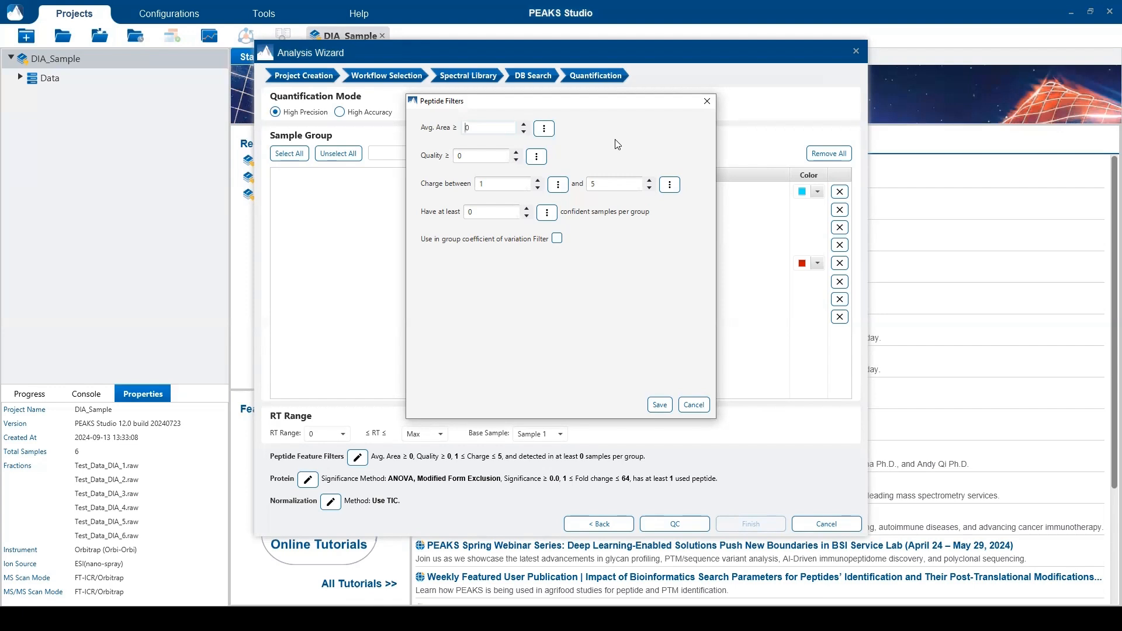
pyautogui.click(484, 156)
pyautogui.click(557, 238)
pyautogui.click(660, 404)
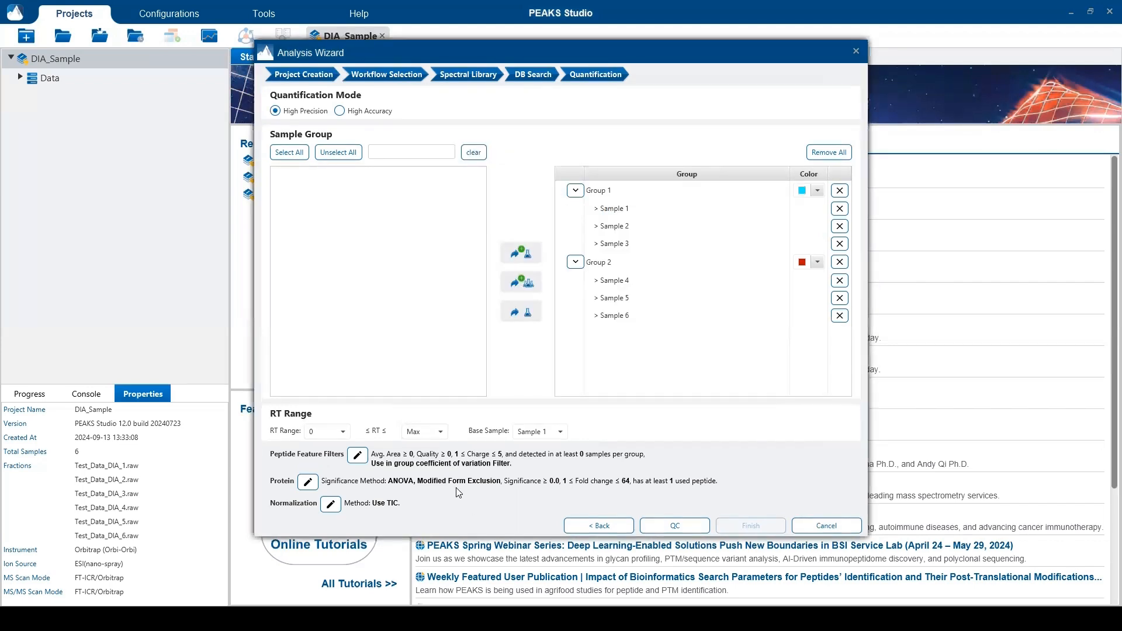
# - Try the FDR (adjusted p-value) method in the protein filters, switch back to Significance (ANOVA) and save
pyautogui.click(308, 482)
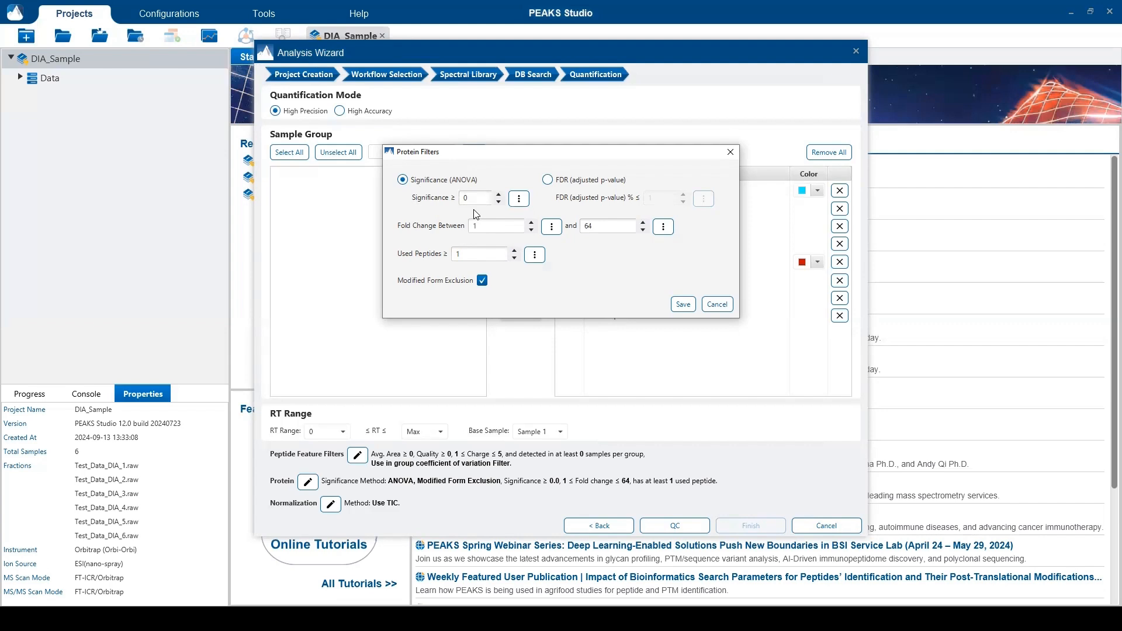
pyautogui.click(548, 181)
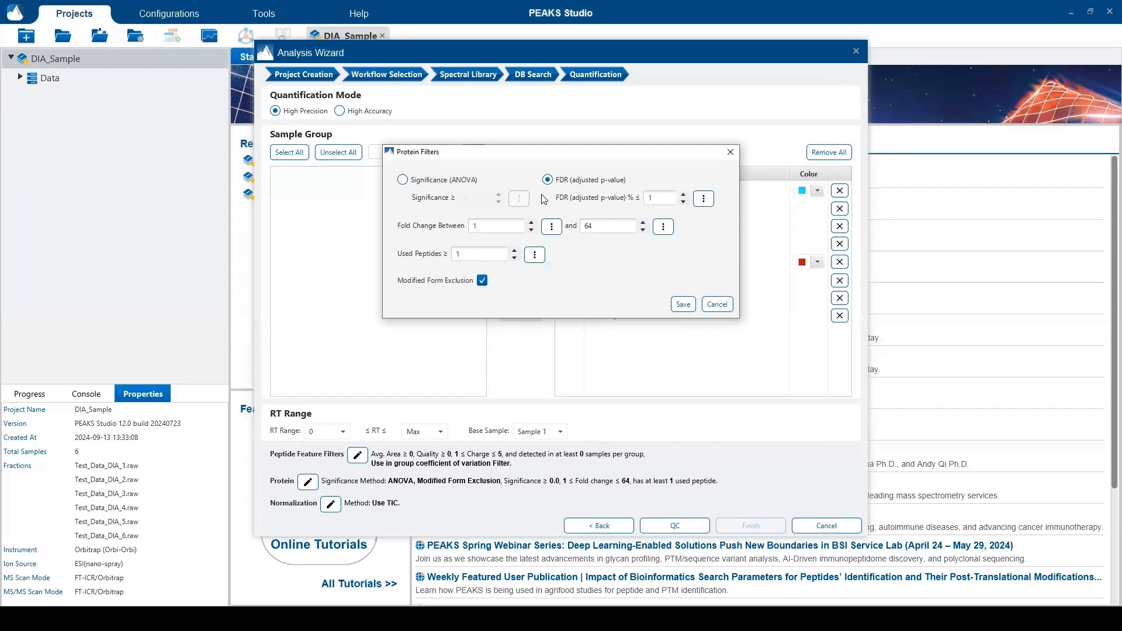
pyautogui.click(403, 180)
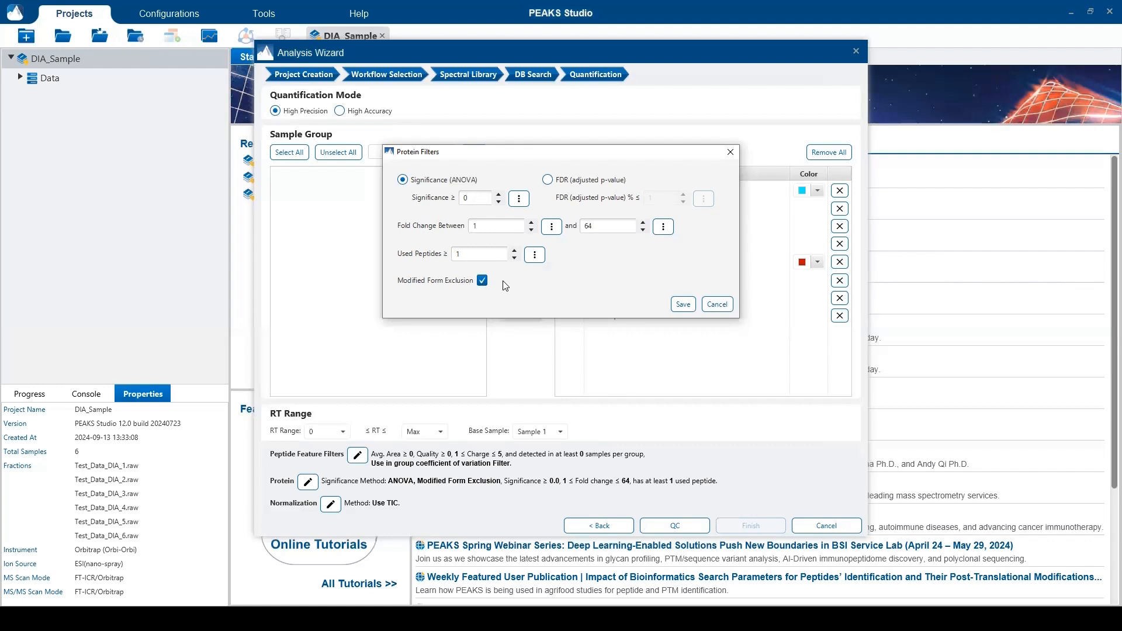
pyautogui.click(682, 304)
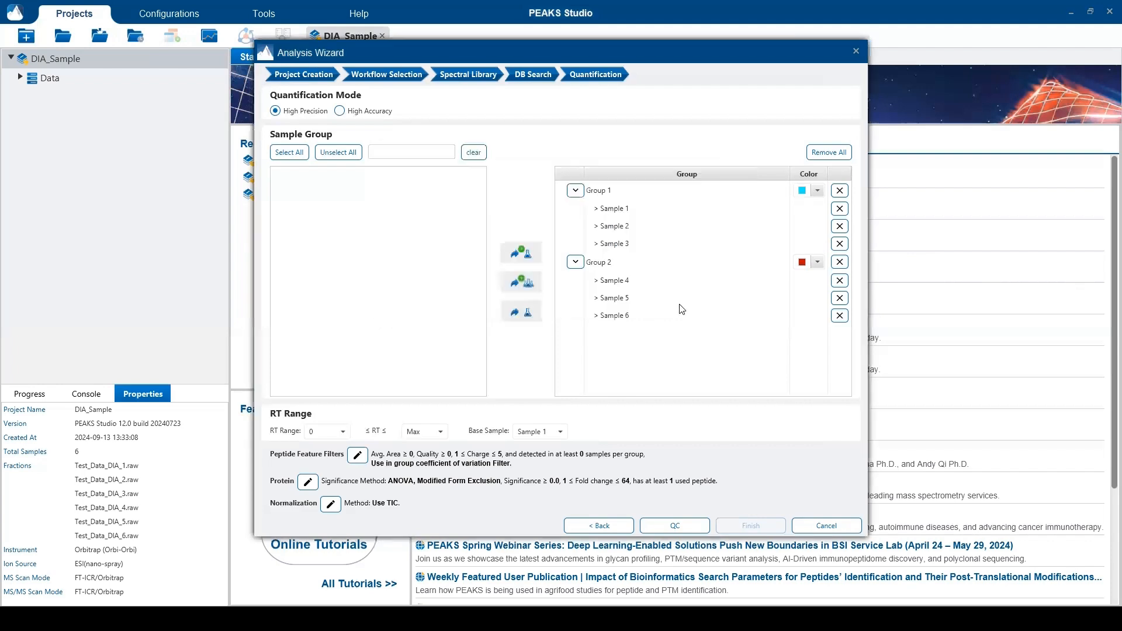
# - Compare the normalization methods and save Manual Input as the method for the quantification
pyautogui.click(338, 514)
pyautogui.click(465, 185)
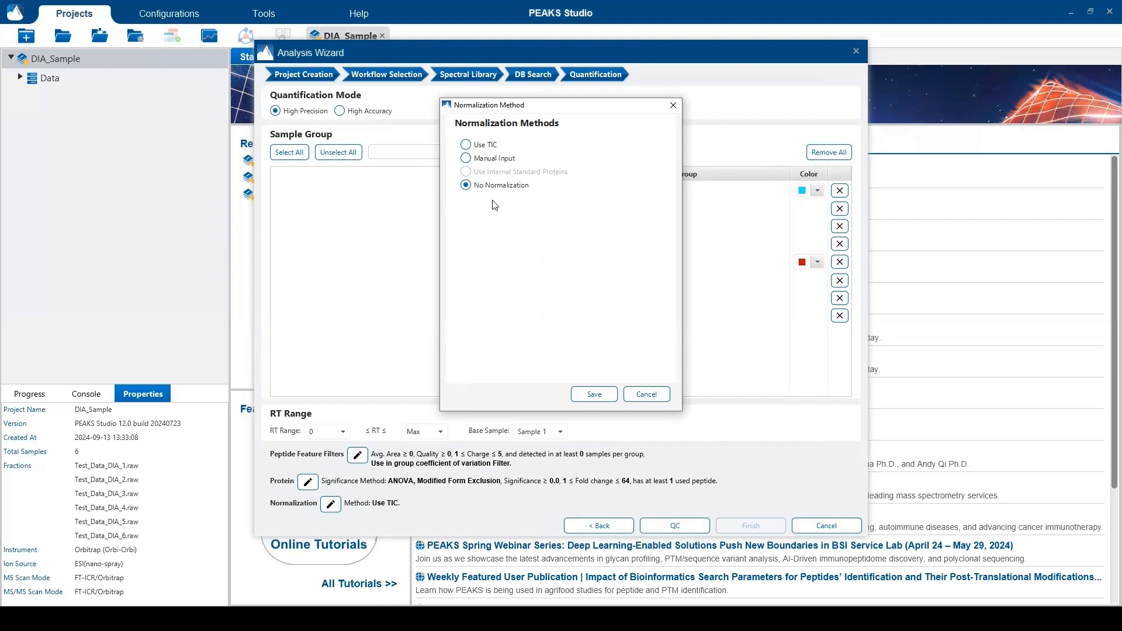
pyautogui.click(466, 145)
pyautogui.click(466, 158)
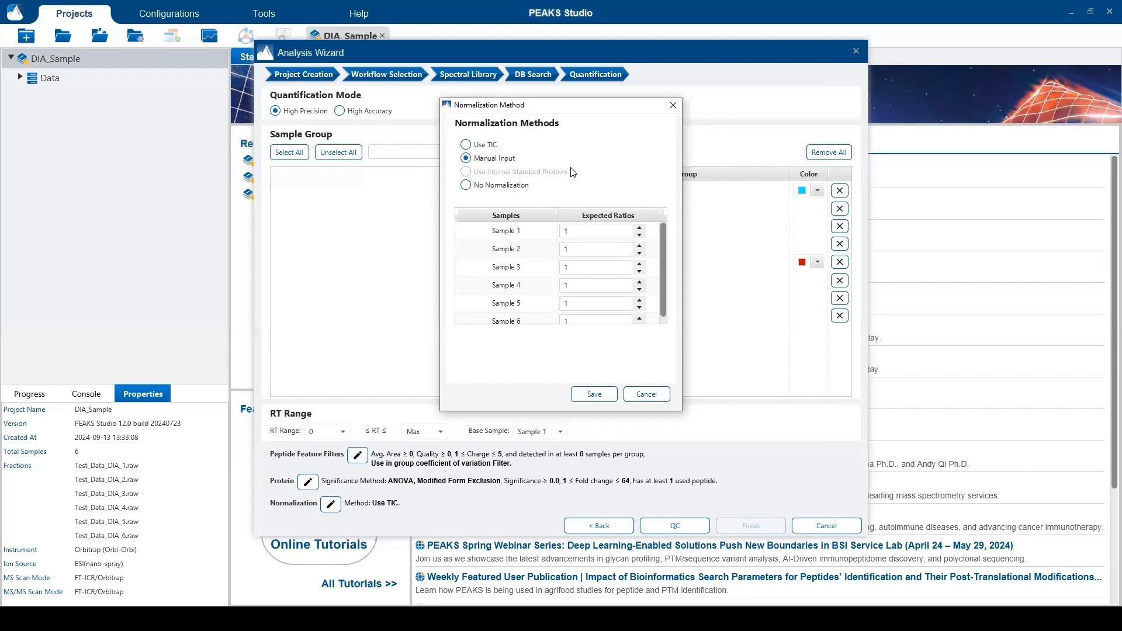
pyautogui.click(616, 395)
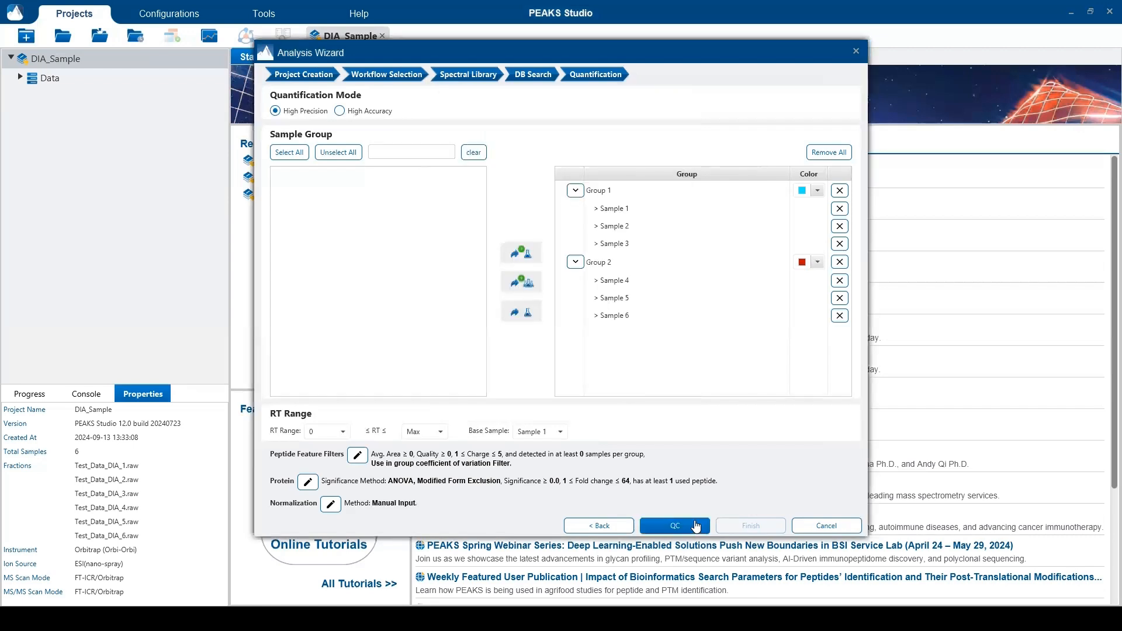
# - Continue to the QC settings and enable QC for the analysis
pyautogui.click(696, 526)
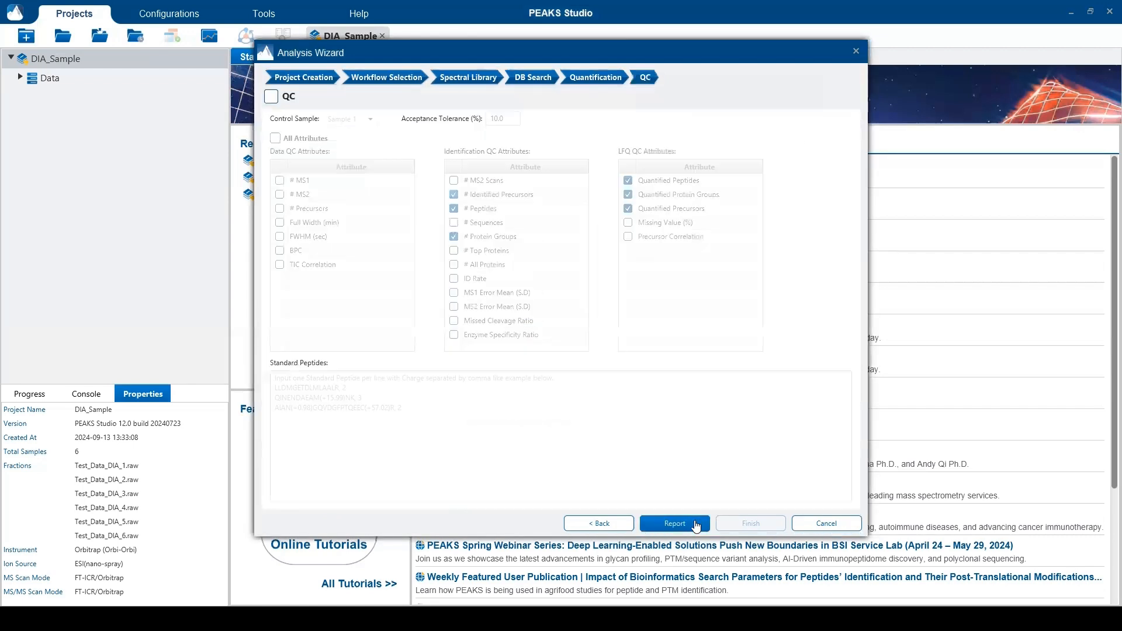
pyautogui.click(271, 97)
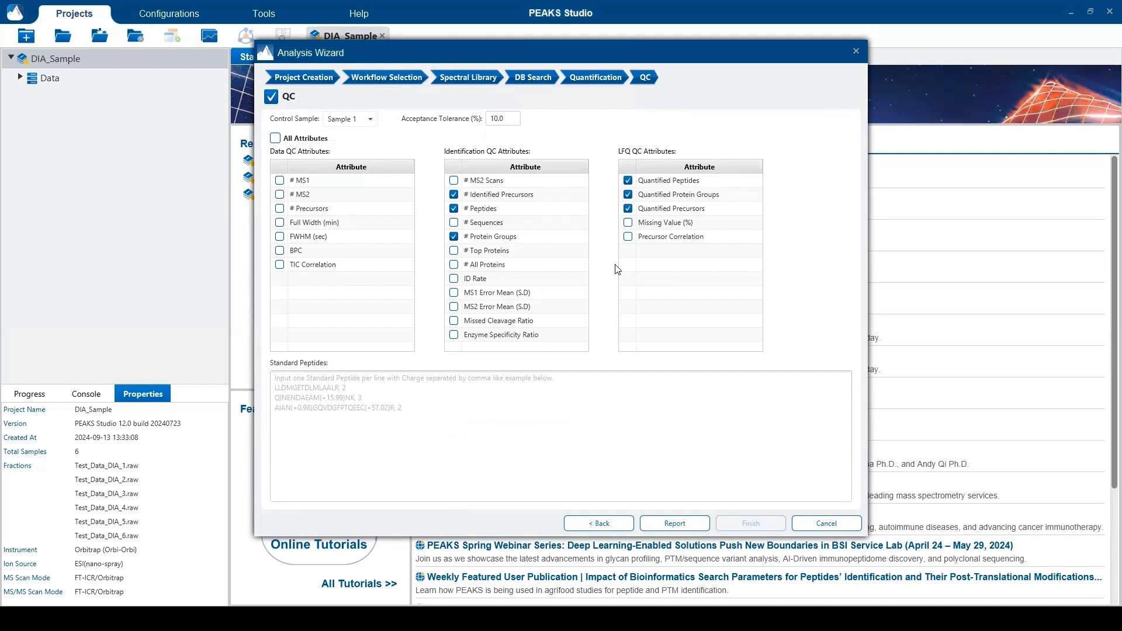
# - Continue to the report settings and finish the analysis setup with the default report filters
pyautogui.click(694, 526)
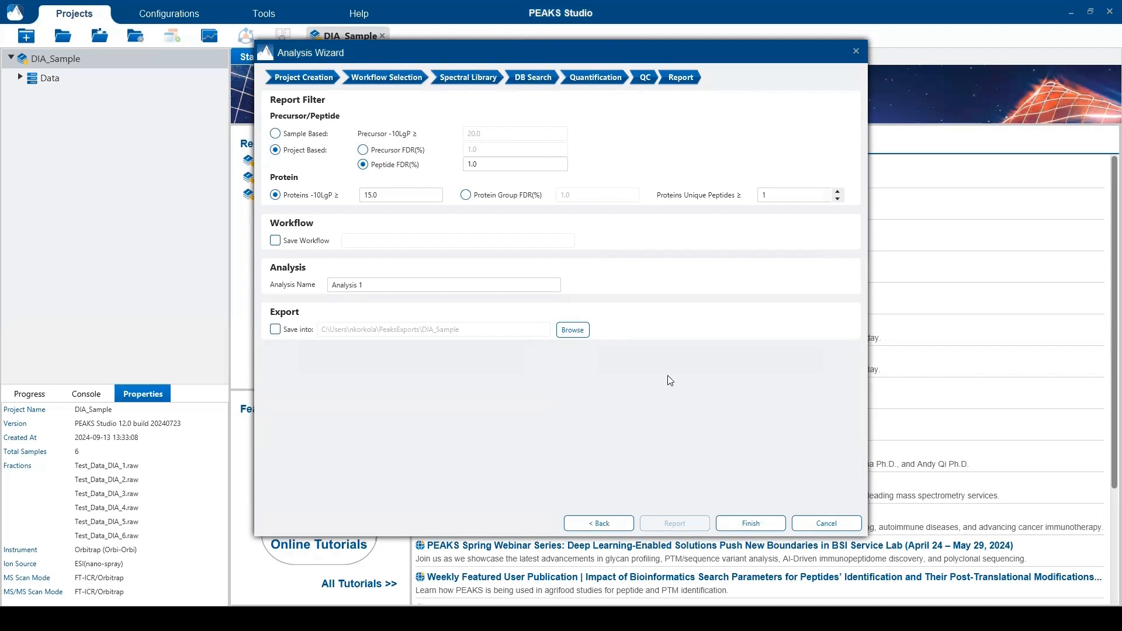
pyautogui.click(778, 525)
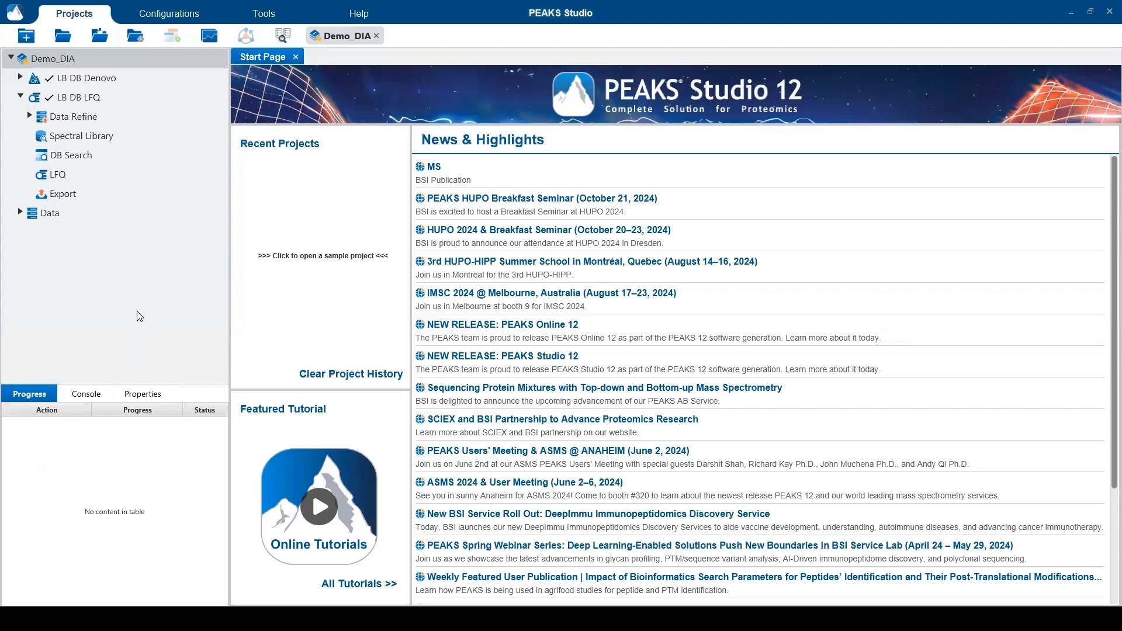
# - Open the LFQ results of LB DB LFQ in Demo_DIA and view the summary's protein heatmap and volcano plot
pyautogui.click(65, 174)
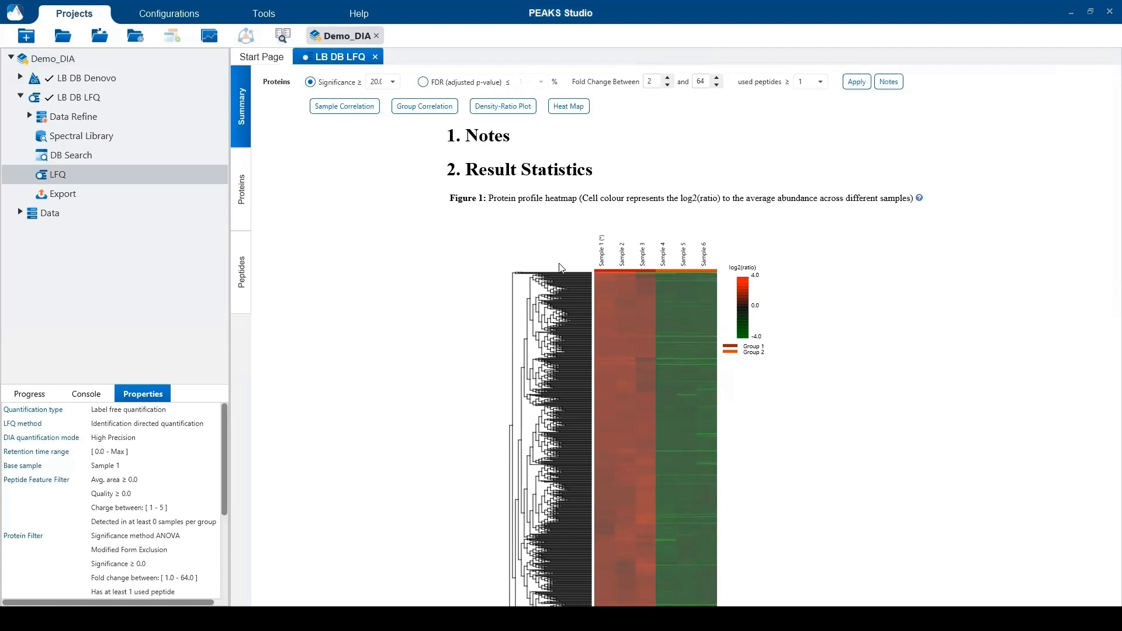
pyautogui.scroll(-8, 862, 272)
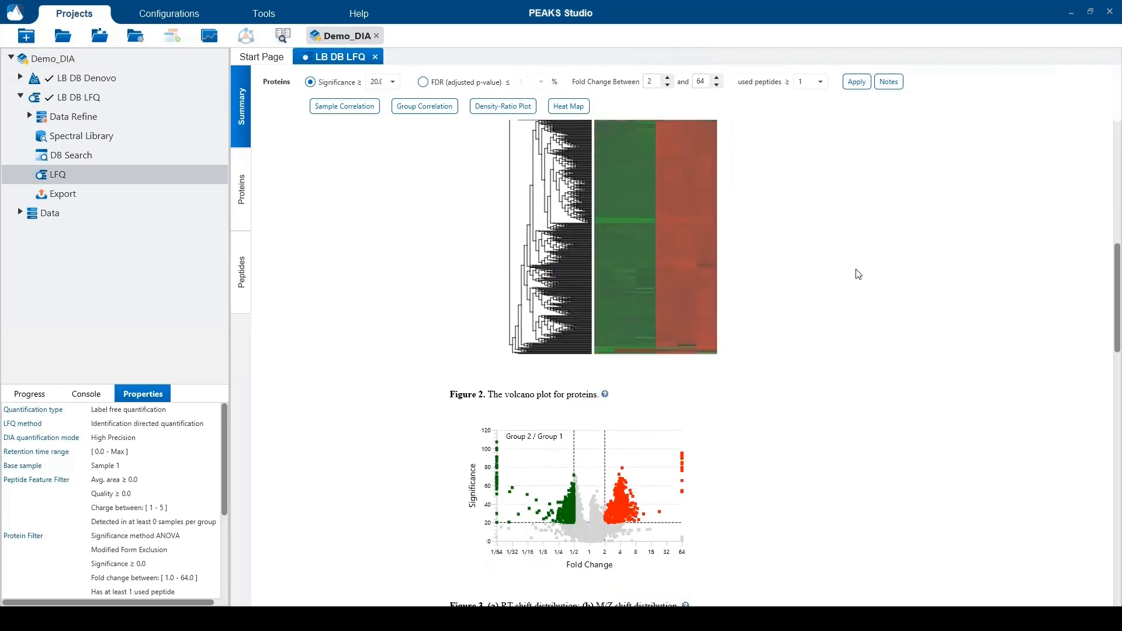
pyautogui.scroll(-2, 858, 274)
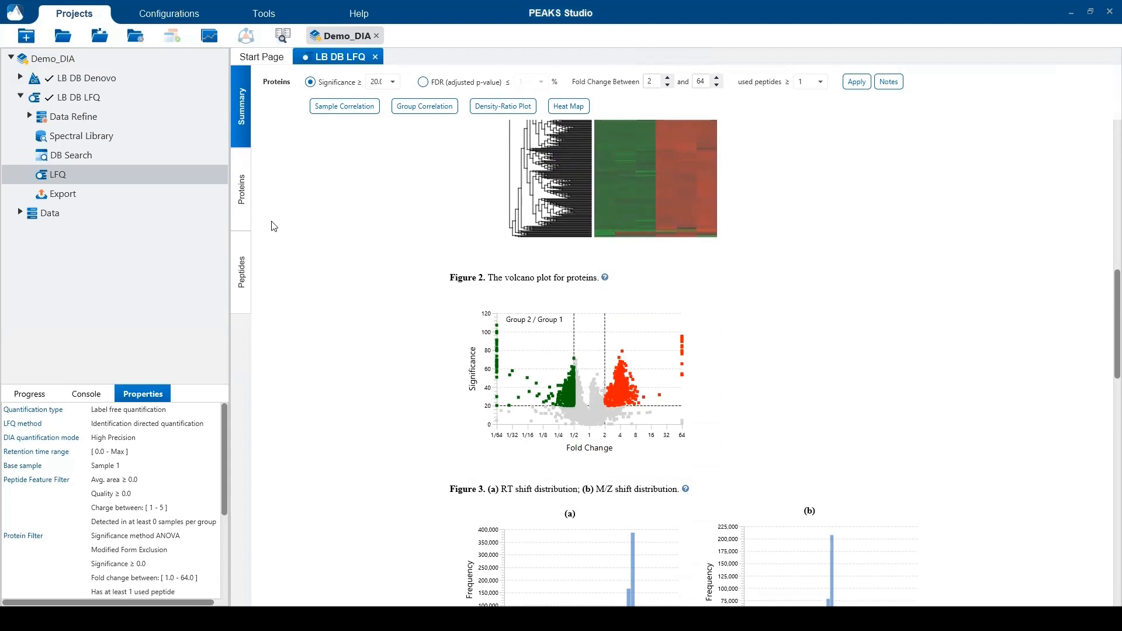
pyautogui.moveTo(1106, 342); pyautogui.dragTo(1106, 173)
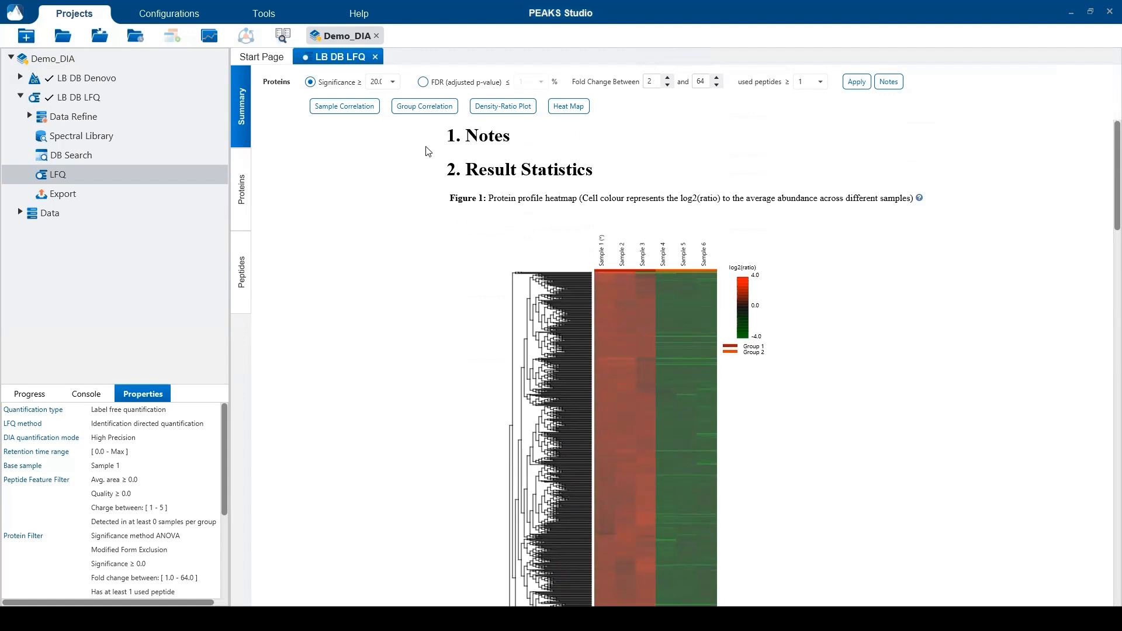
# - View the protein, peptide and feature correlation plots for Samples 1 to 5, and close them
pyautogui.click(343, 109)
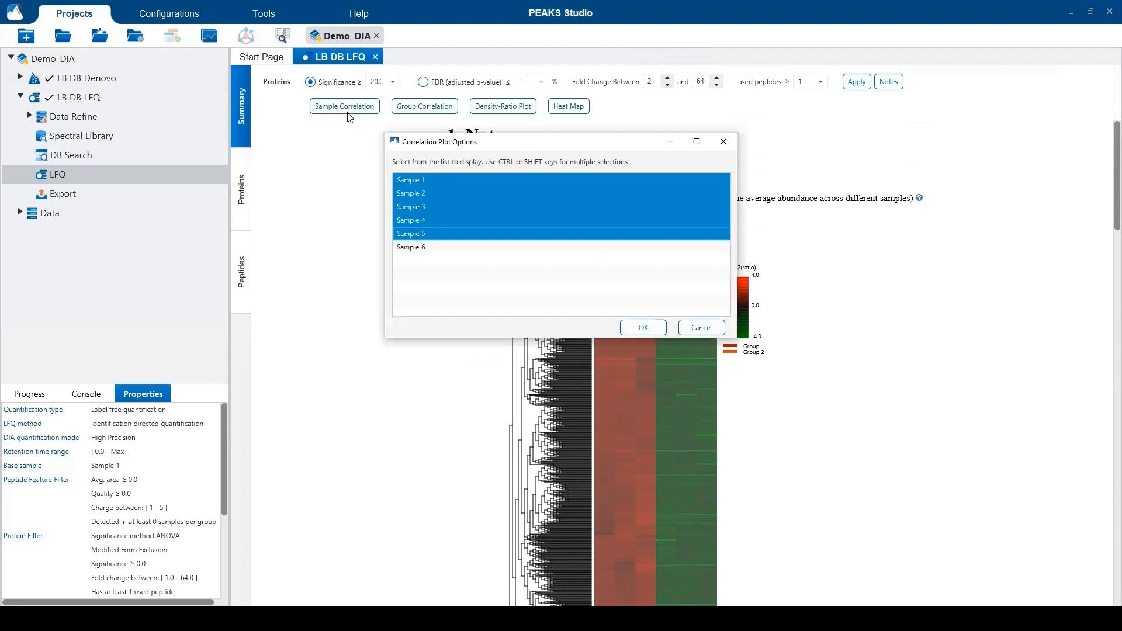
pyautogui.click(642, 327)
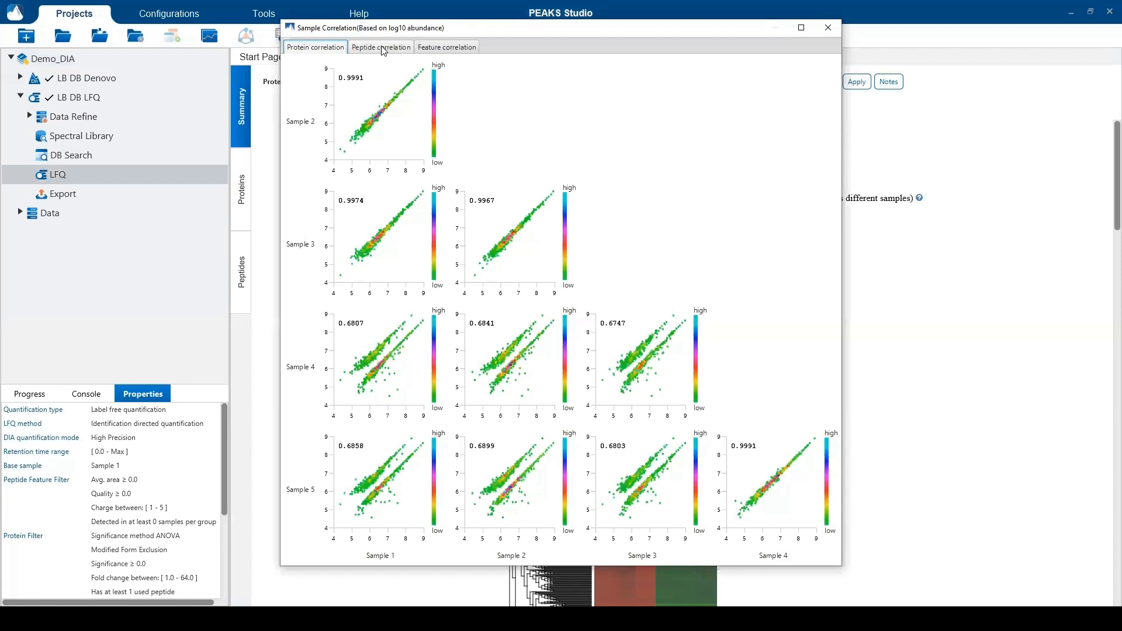
pyautogui.click(383, 48)
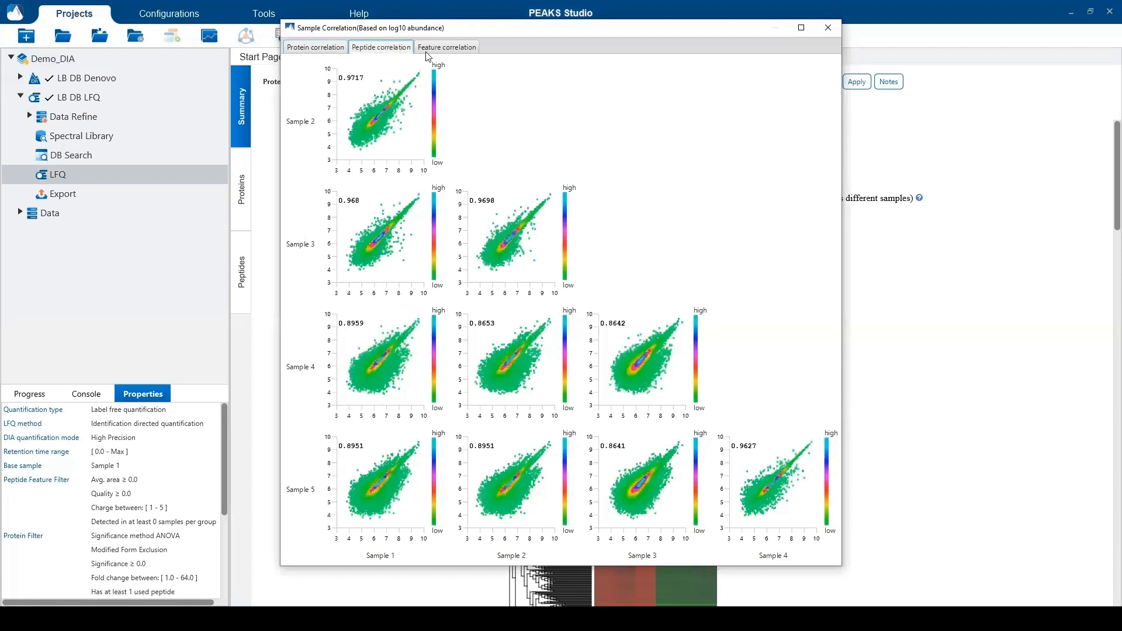
pyautogui.click(467, 49)
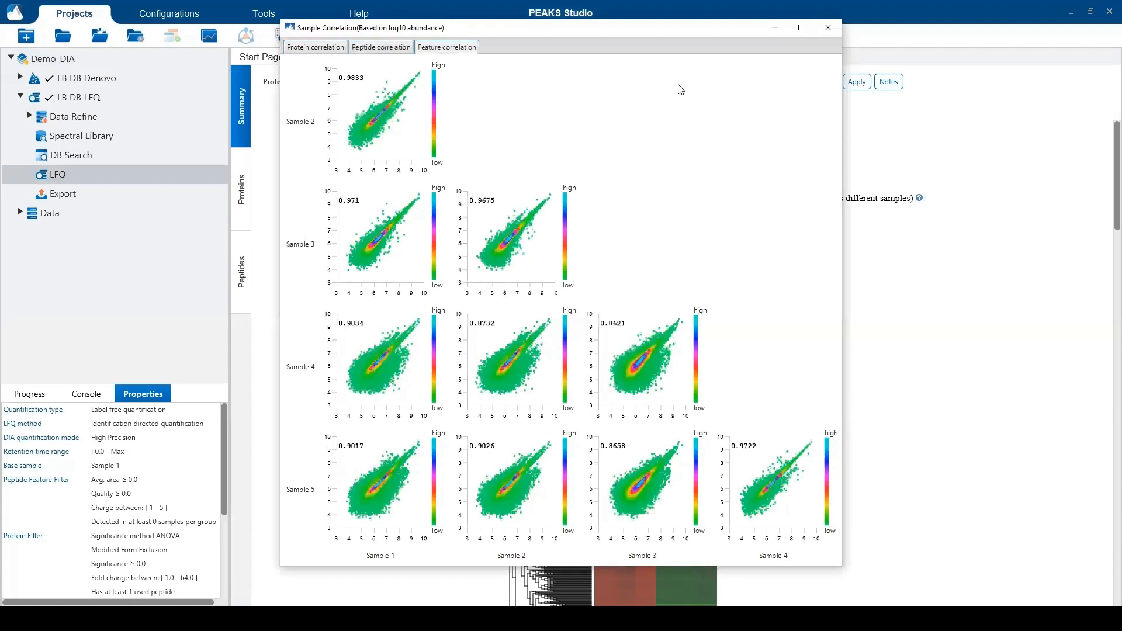
pyautogui.click(828, 29)
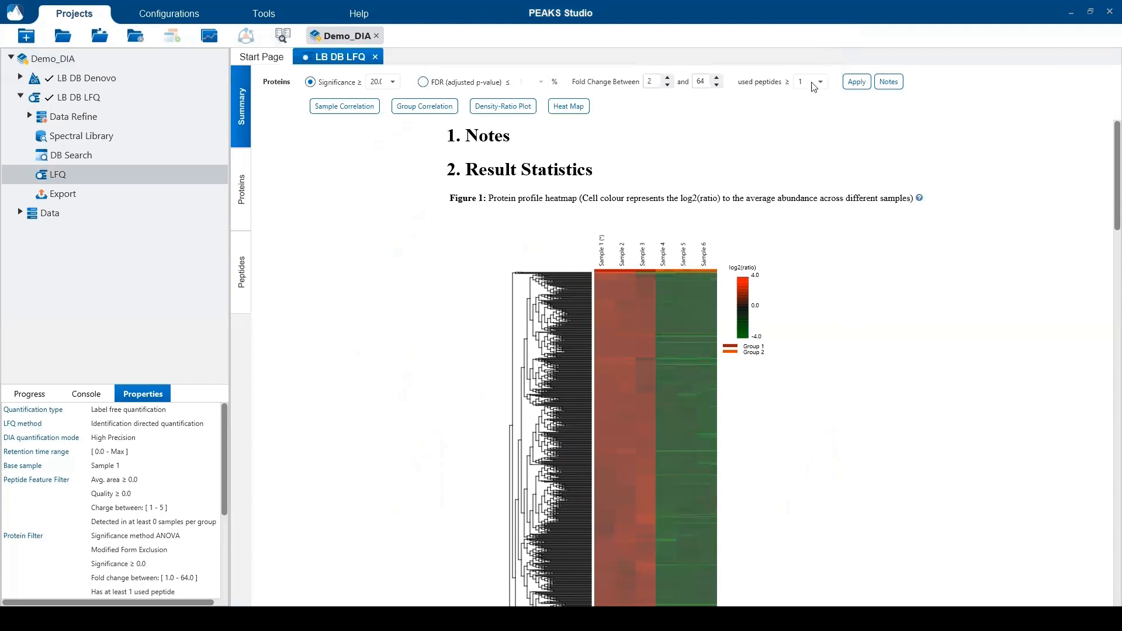
# - View the protein, peptide and feature correlation plots between Group 1 and Group 2, and close them
pyautogui.click(446, 109)
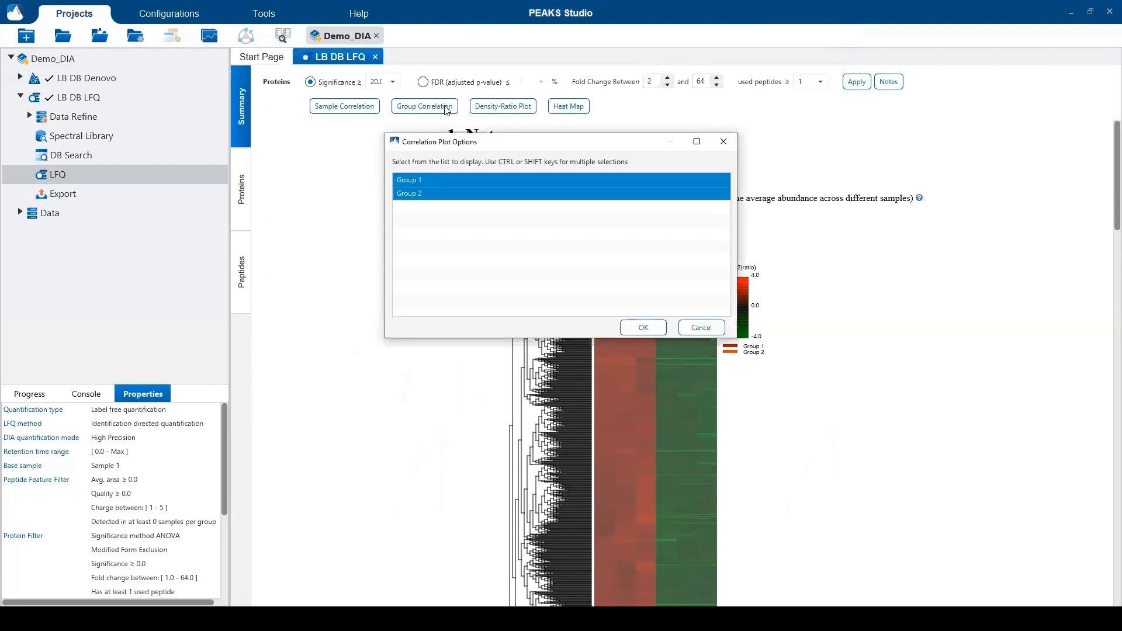
pyautogui.click(630, 329)
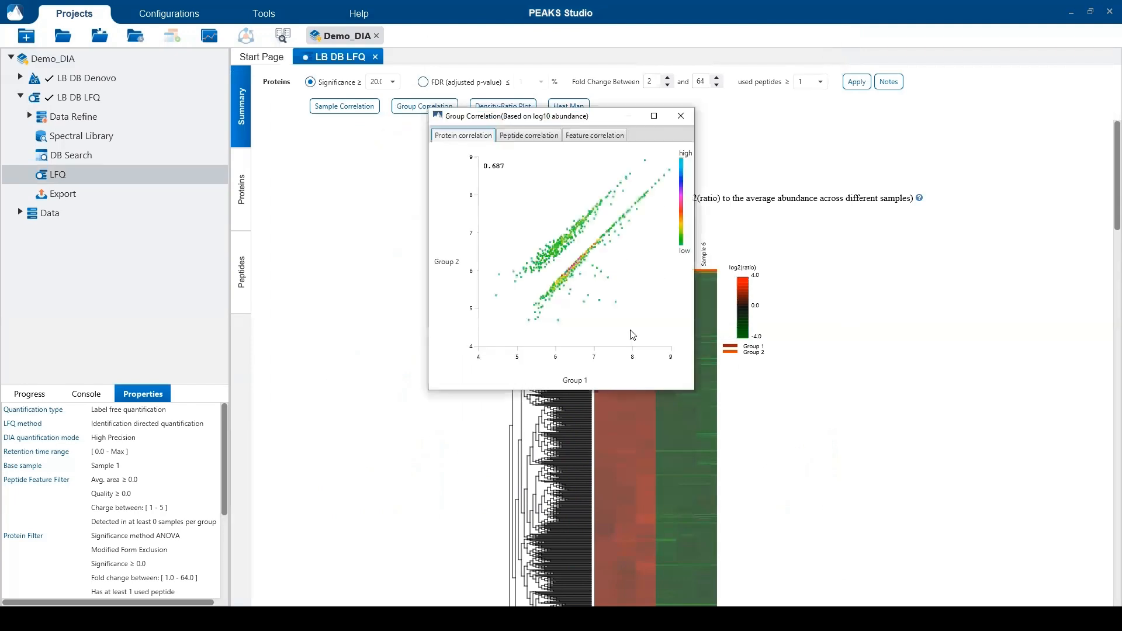
pyautogui.click(524, 138)
pyautogui.click(592, 135)
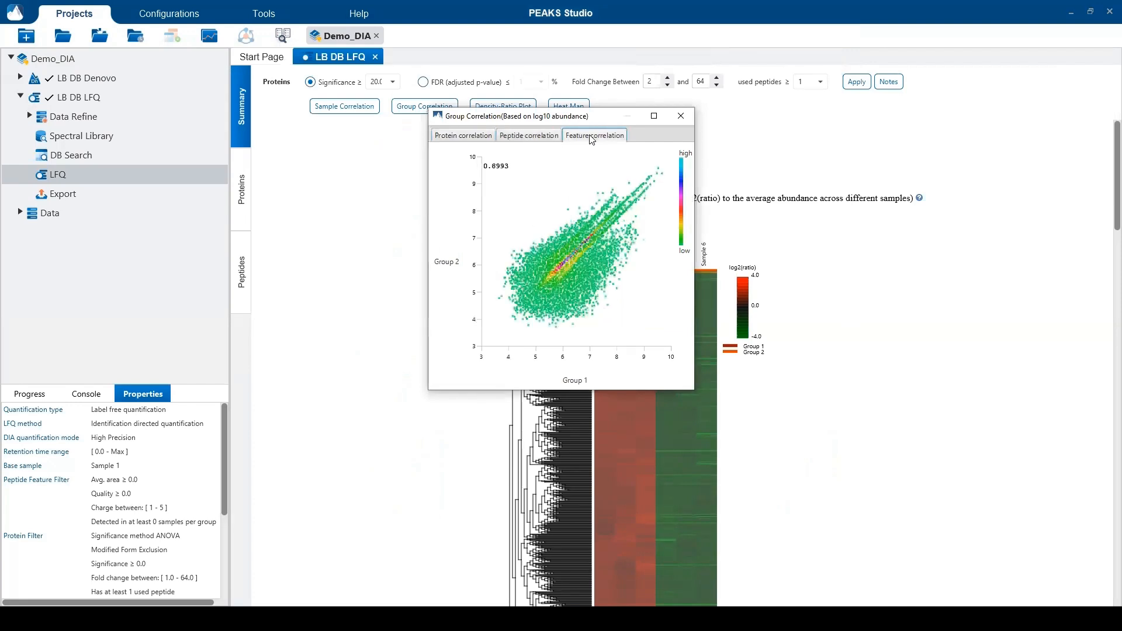
pyautogui.click(681, 117)
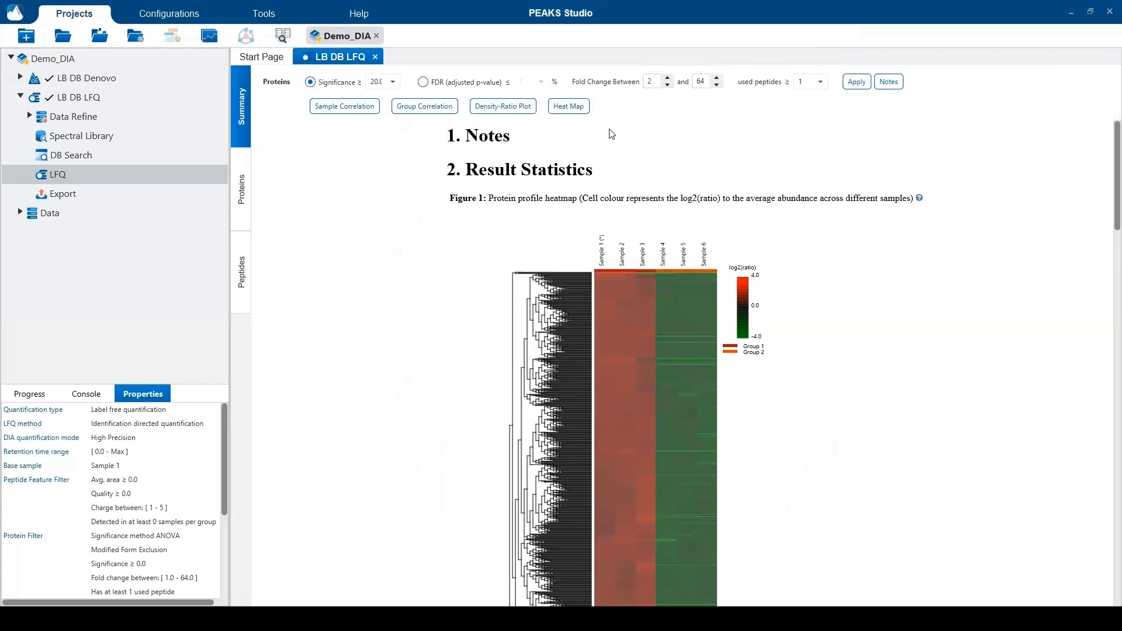
# - View the Group 1 / Group 2 density-ratio plot, and inspect the heat map with a variation trend chart from its dendrogram
pyautogui.click(526, 111)
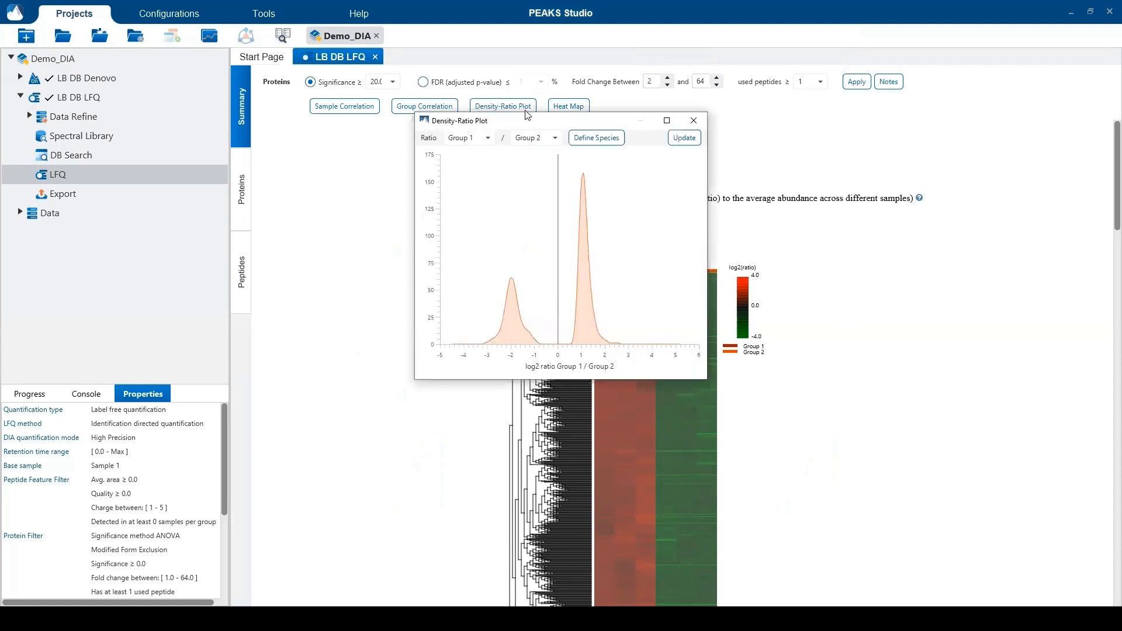
pyautogui.click(694, 121)
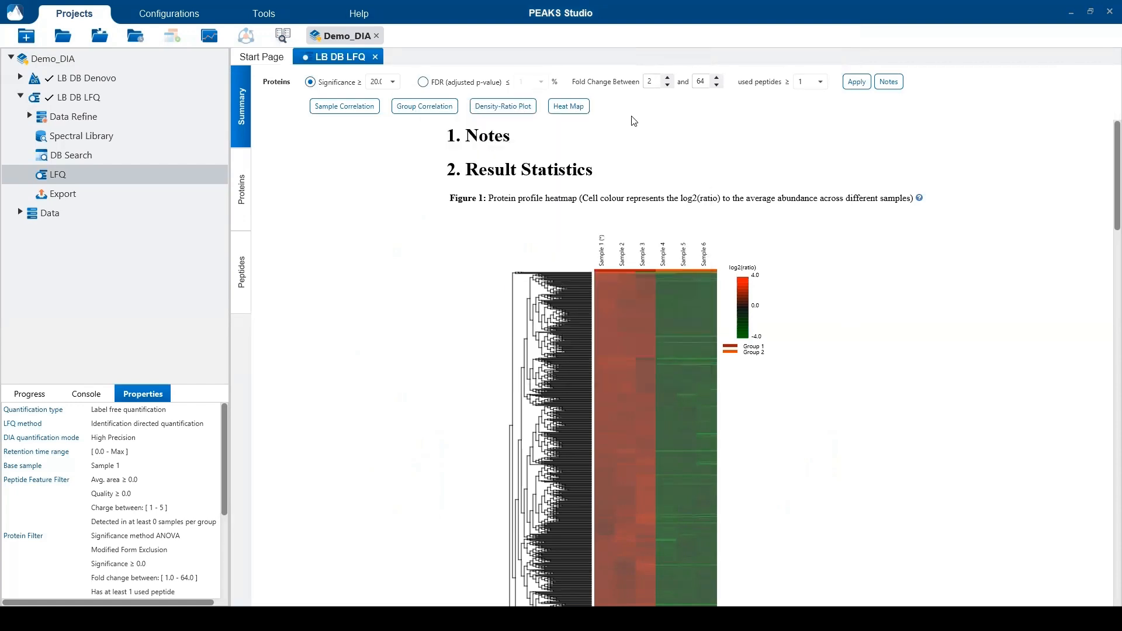
pyautogui.click(573, 111)
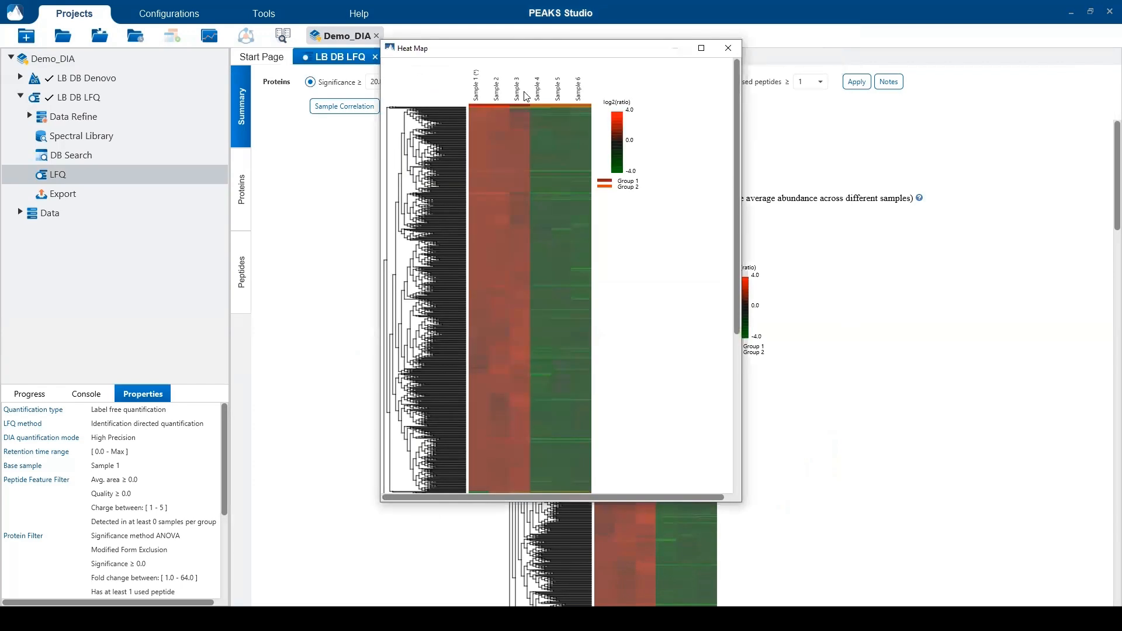
pyautogui.click(465, 141)
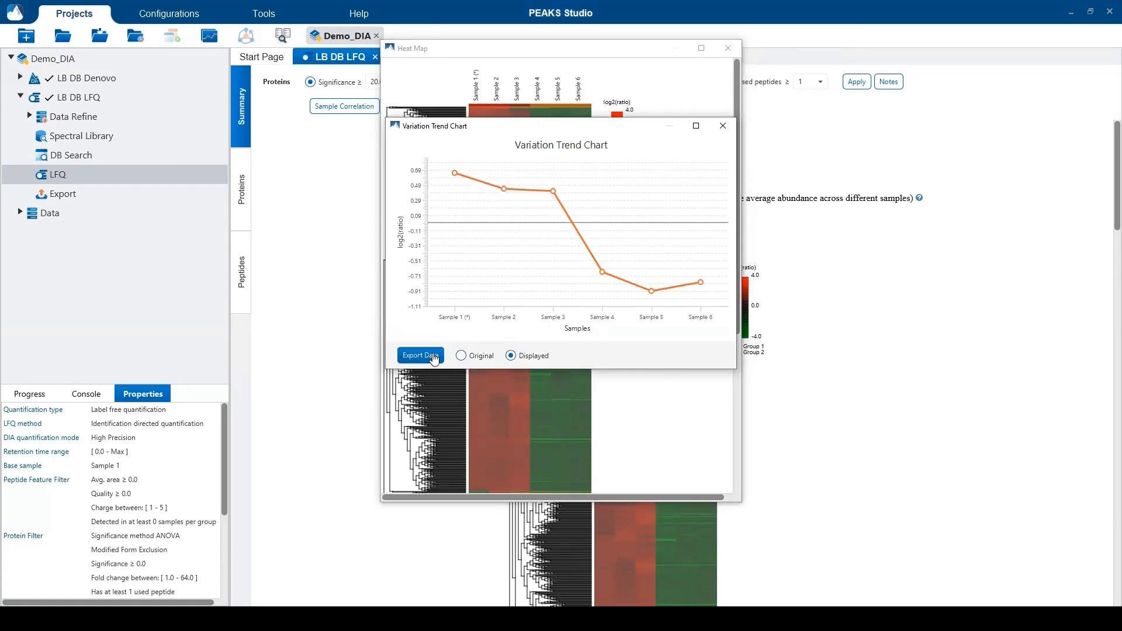
pyautogui.click(729, 134)
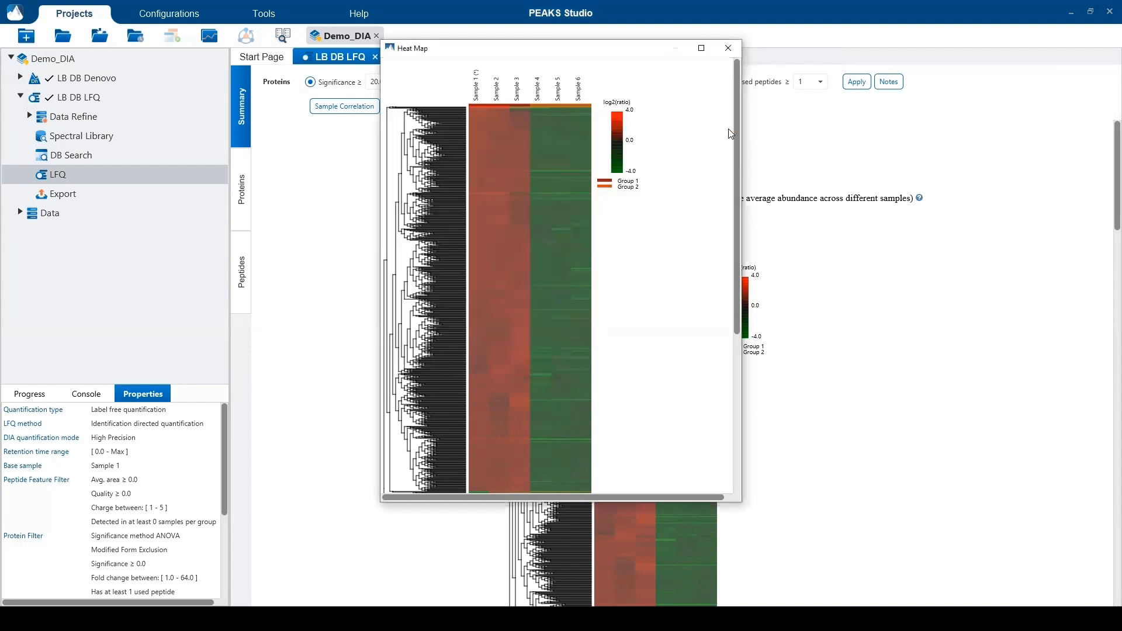
pyautogui.click(730, 50)
# - Examine the LFQ summary's volcano plot, RT and M/Z shifts, PCA plots, protein CV distribution, filter statistics and search parameters
pyautogui.scroll(-1, 1106, 168)
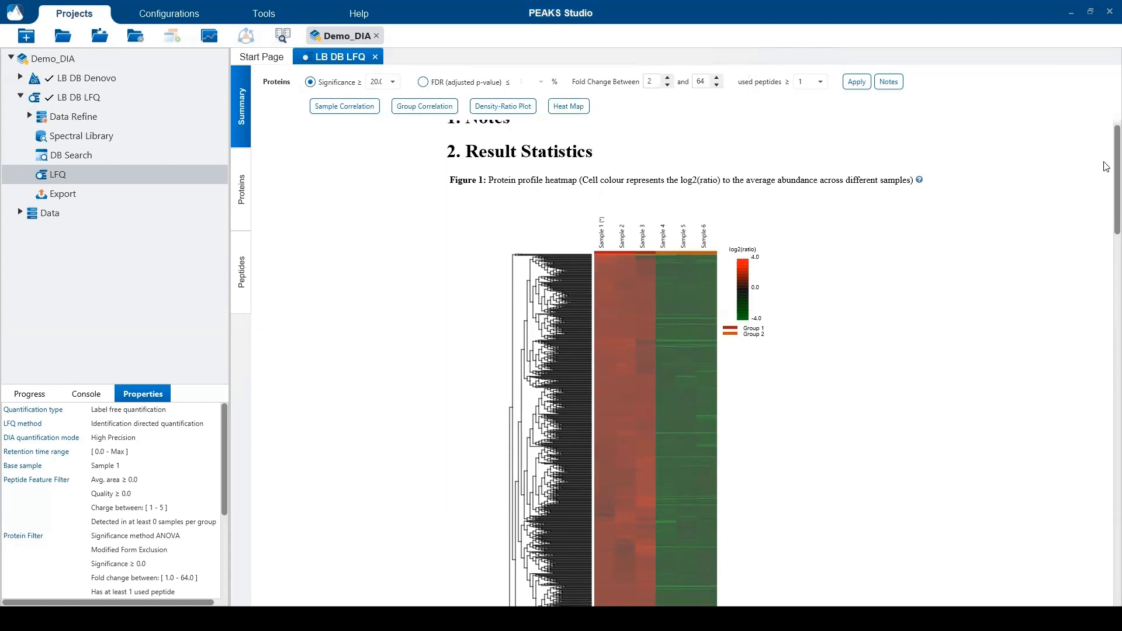
pyautogui.scroll(-6, 1104, 170)
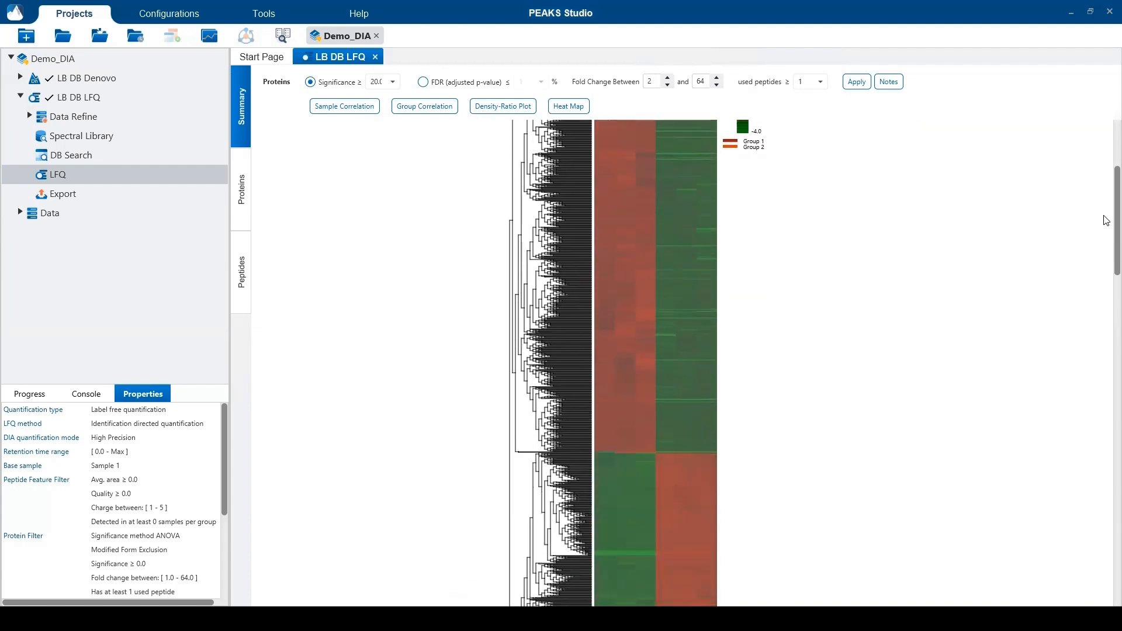
pyautogui.scroll(-5, 1107, 276)
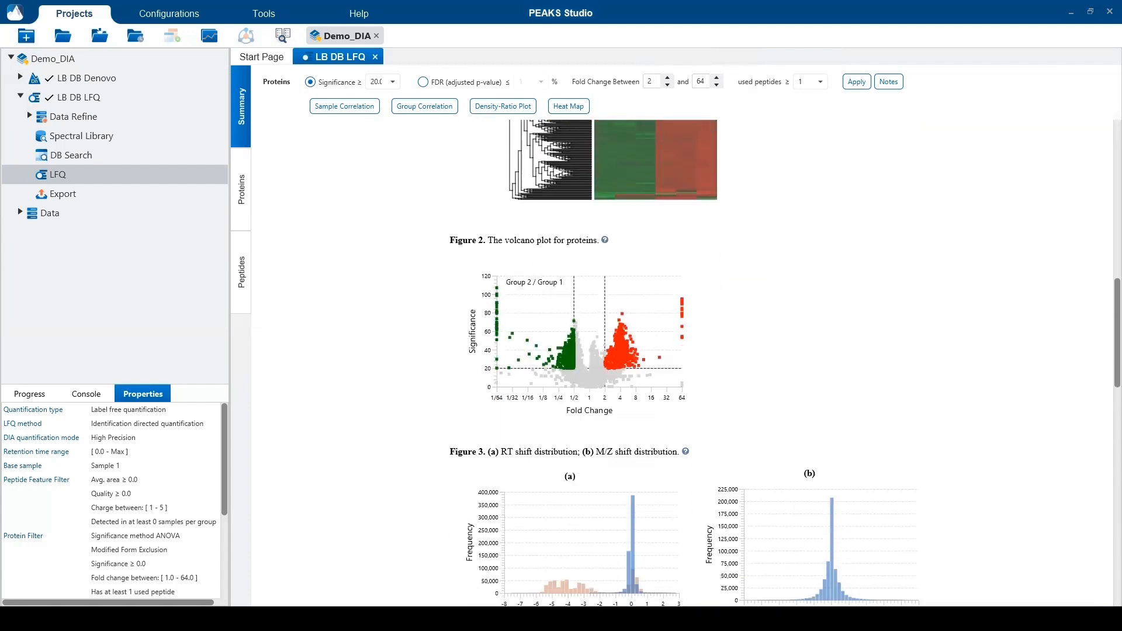
pyautogui.scroll(-5, 784, 363)
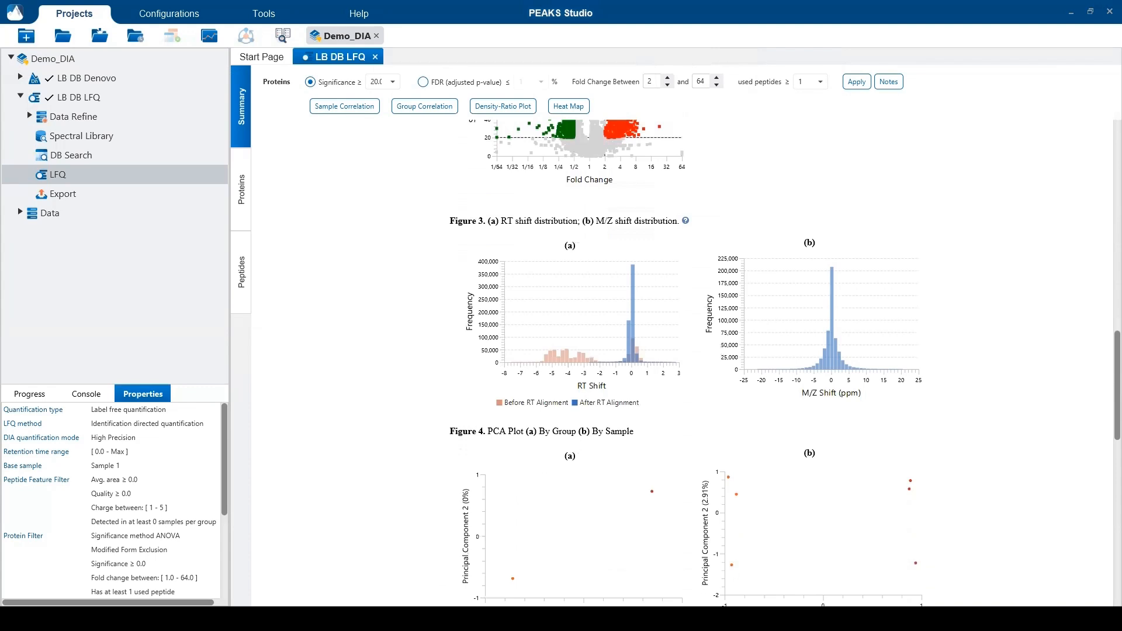
pyautogui.scroll(-4, 785, 362)
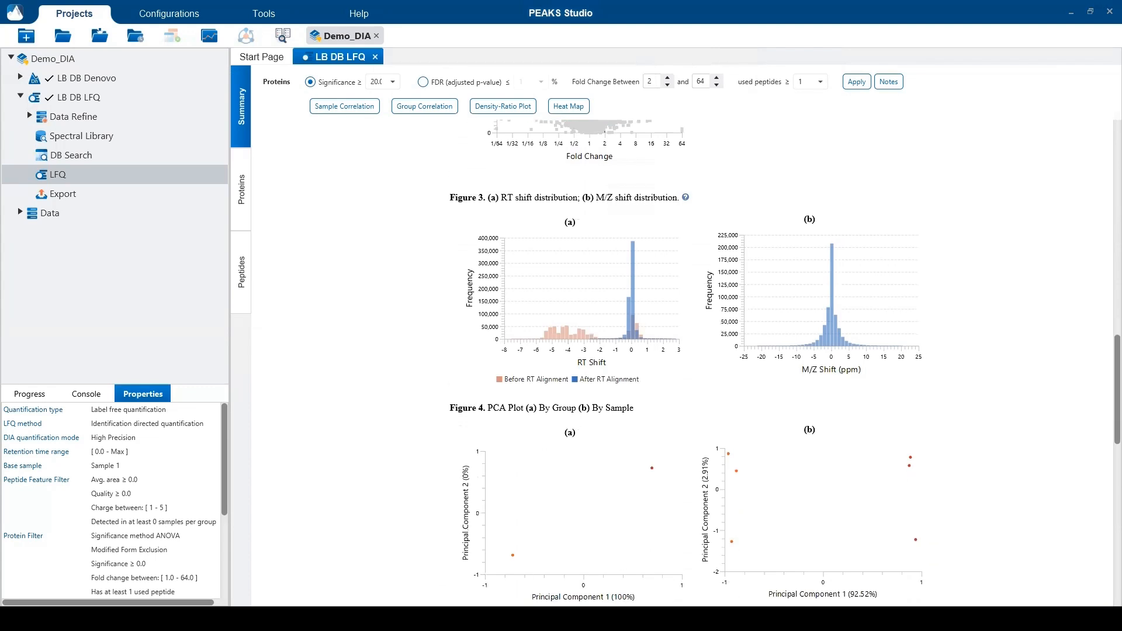
pyautogui.scroll(-3, 1106, 447)
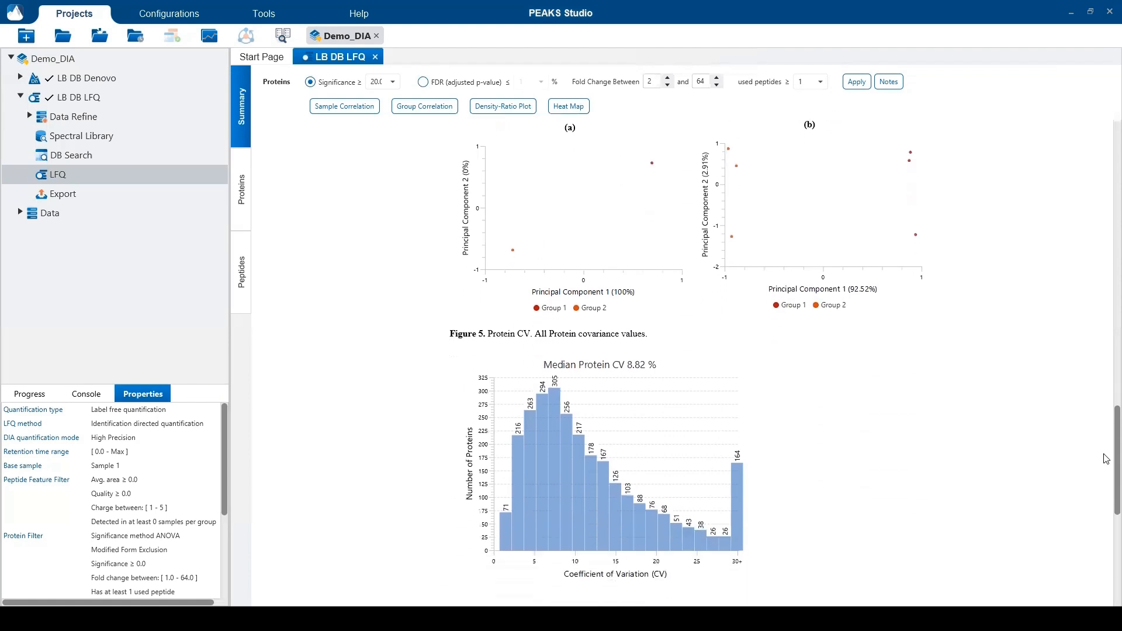
pyautogui.scroll(-3, 1106, 461)
pyautogui.scroll(-2, 1106, 478)
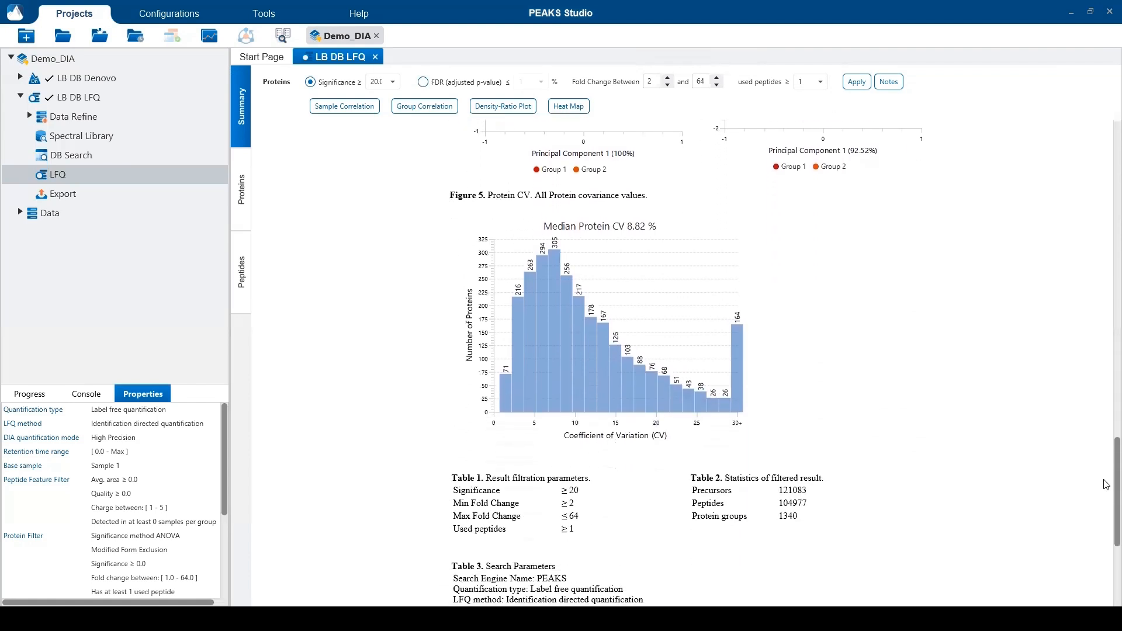
pyautogui.scroll(-4, 1106, 500)
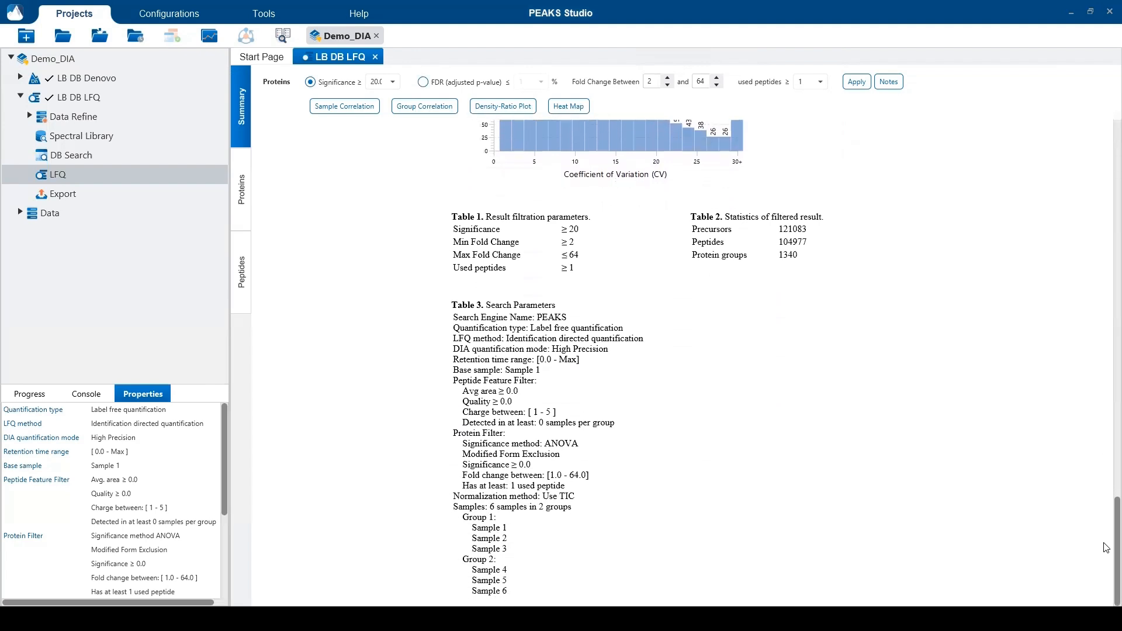
# - Inspect the sample and group profiles of the first quantified protein, and view its supporting peptides
pyautogui.click(245, 157)
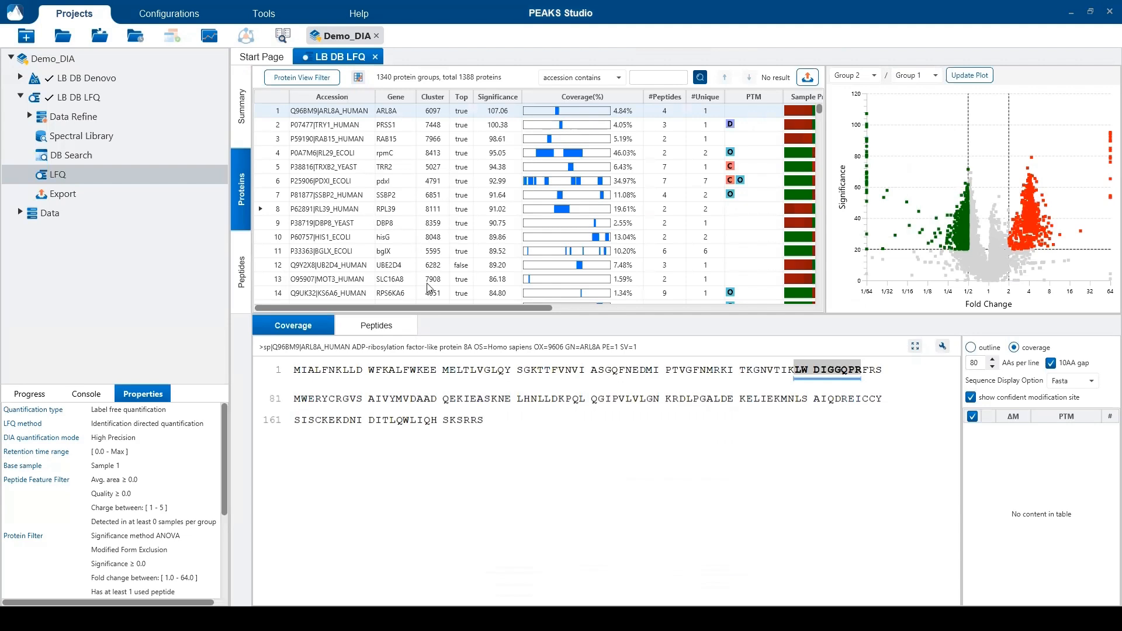
pyautogui.moveTo(424, 308); pyautogui.dragTo(519, 314)
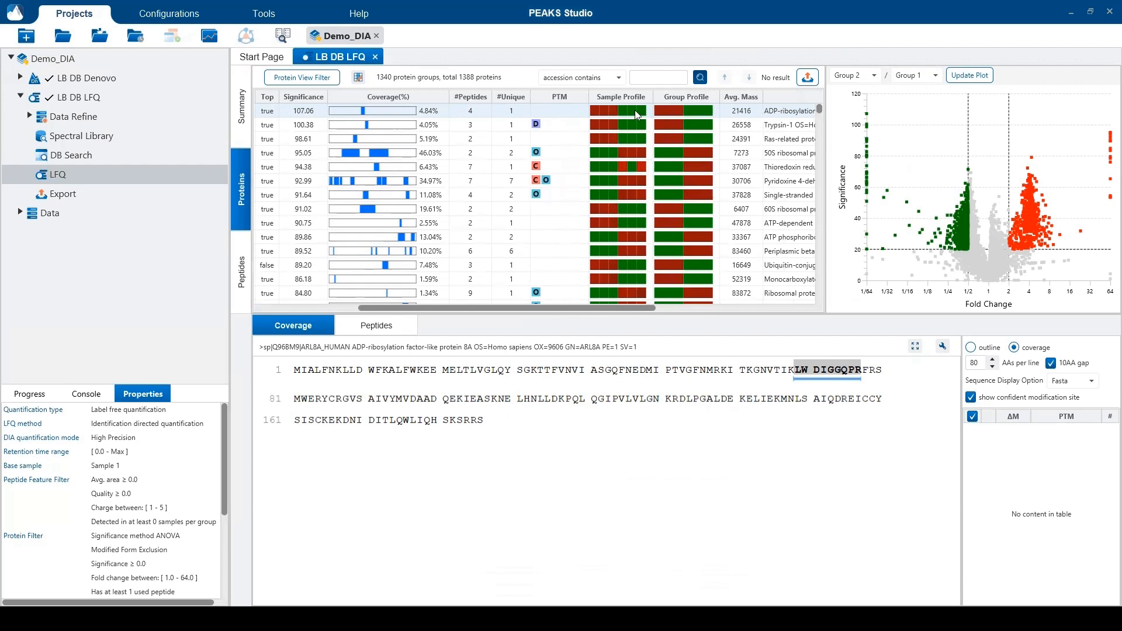
pyautogui.moveTo(636, 111)
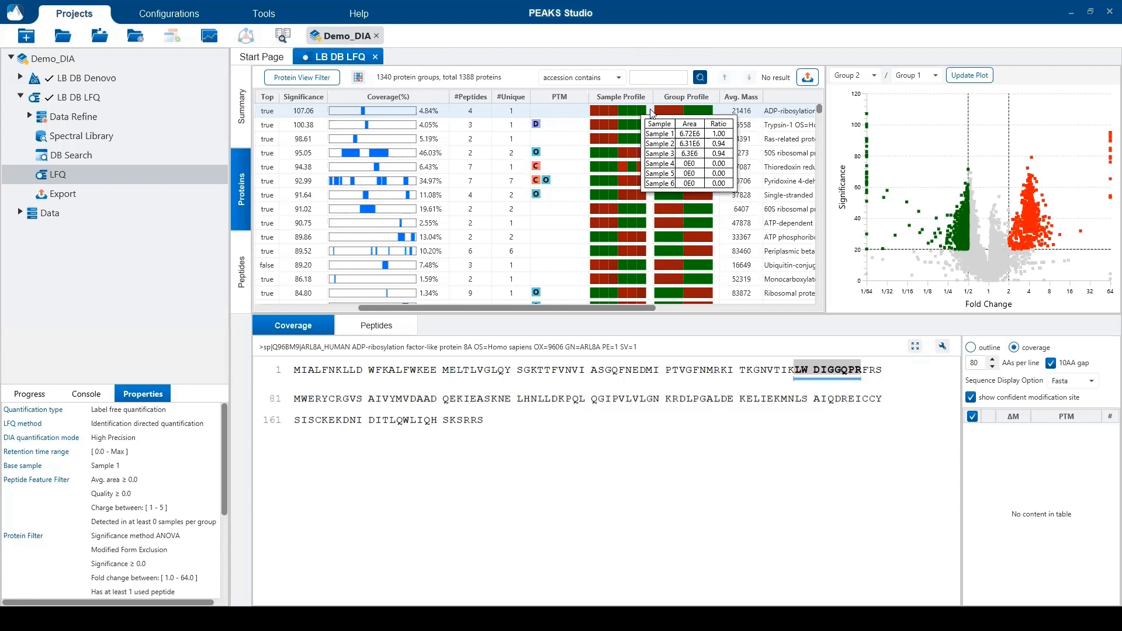
pyautogui.moveTo(672, 111)
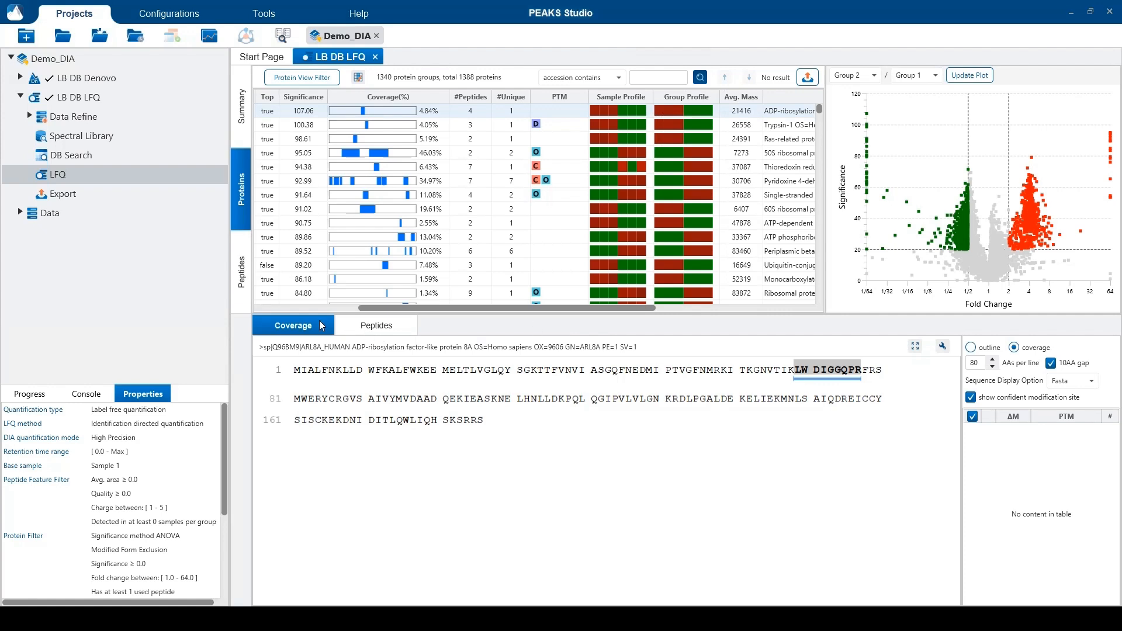
pyautogui.click(347, 327)
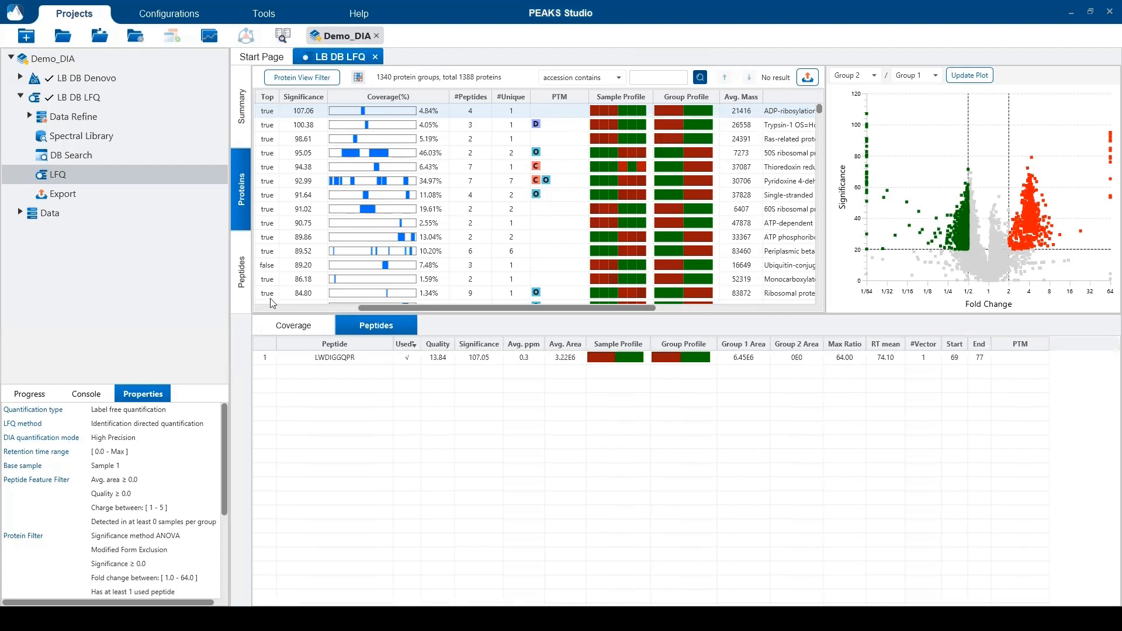
# - Open the quantified peptides and toggle the Sample 2 profile on and off in the first peptide's feature details
pyautogui.click(240, 244)
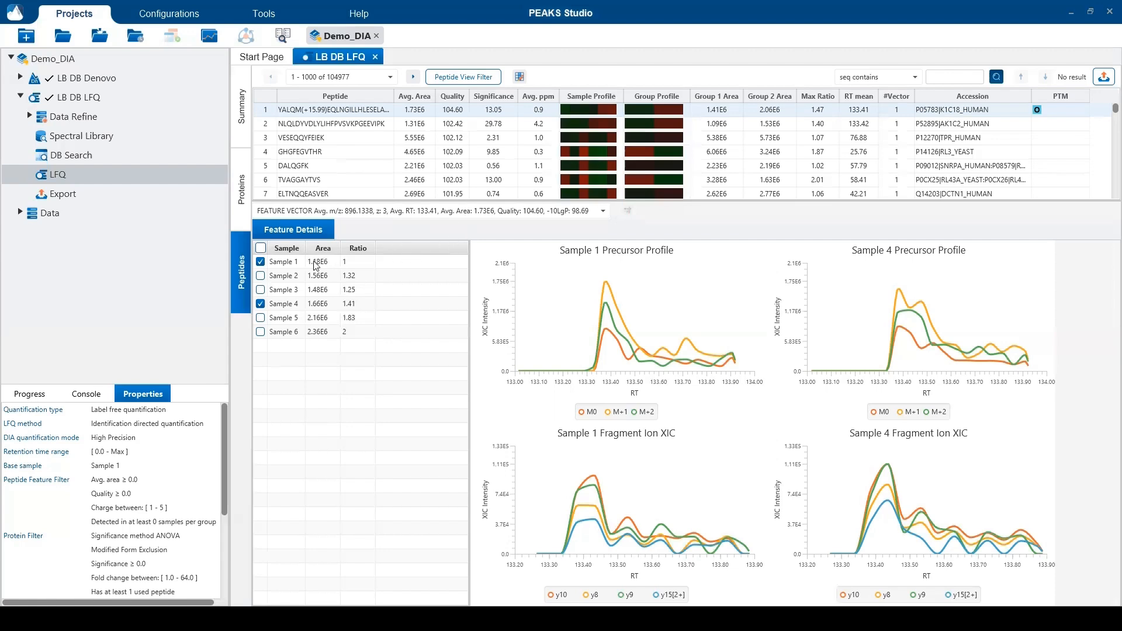
pyautogui.click(261, 276)
pyautogui.click(261, 276)
# - Export the database search's Spectral Library TSV from LB DB LFQ into the default export folder
pyautogui.doubleClick(99, 197)
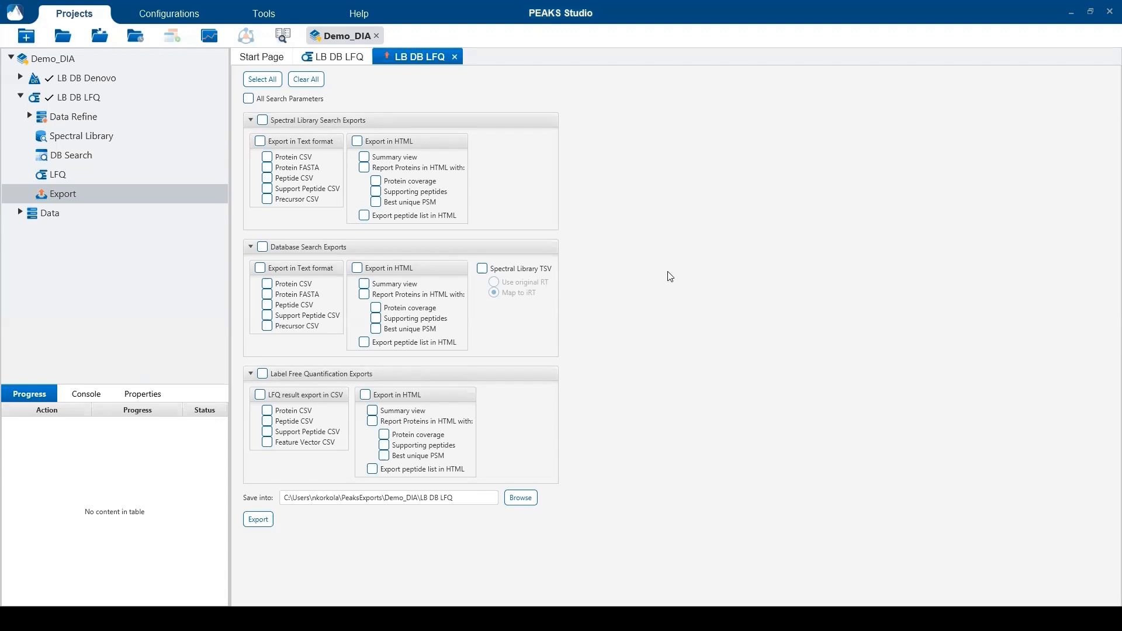
pyautogui.click(268, 157)
pyautogui.click(268, 168)
pyautogui.click(482, 271)
pyautogui.click(267, 524)
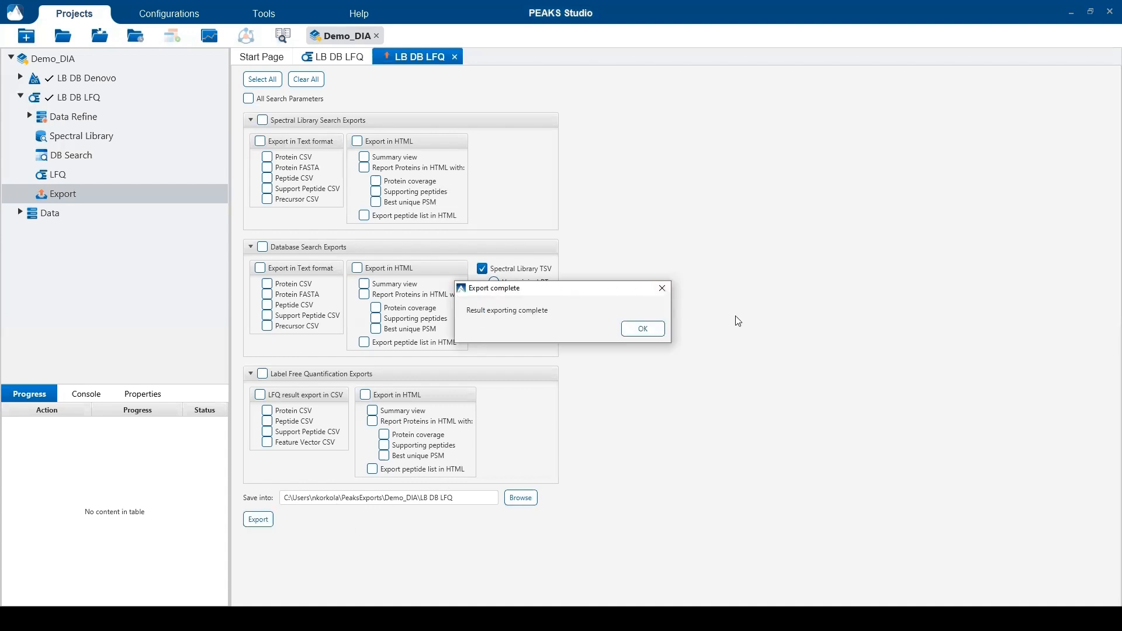
pyautogui.click(643, 329)
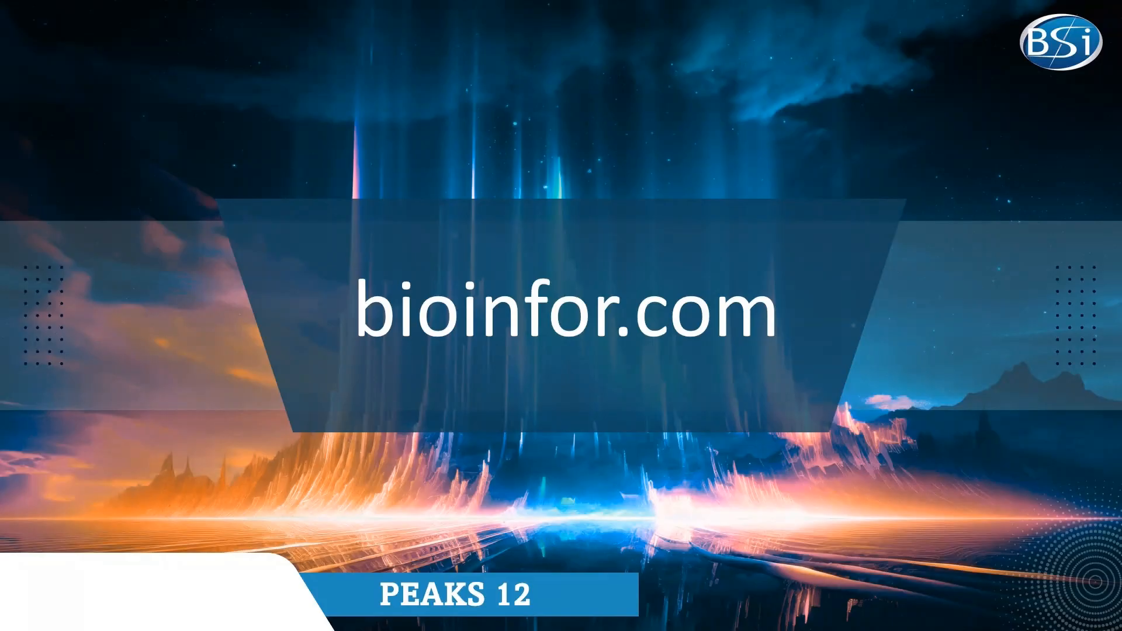